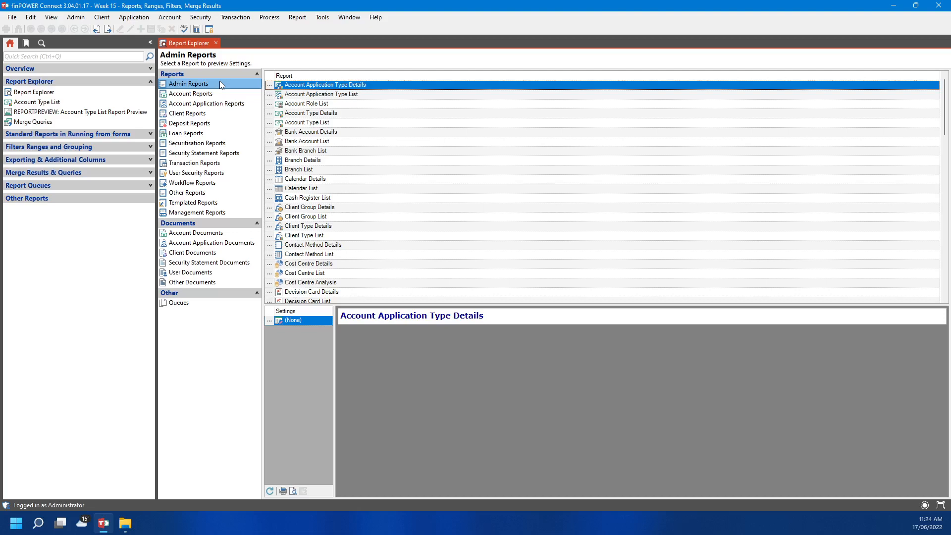
Select the Account Type List report in the Admin Reports list to show its saved settings
scroll(422, 273, down, 4)
scroll(422, 274, down, 1)
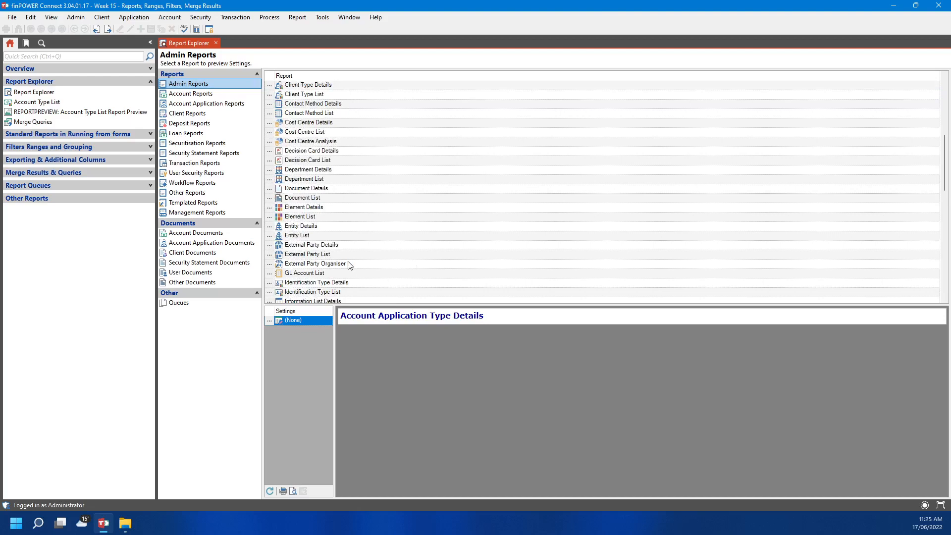
scroll(351, 266, up, 5)
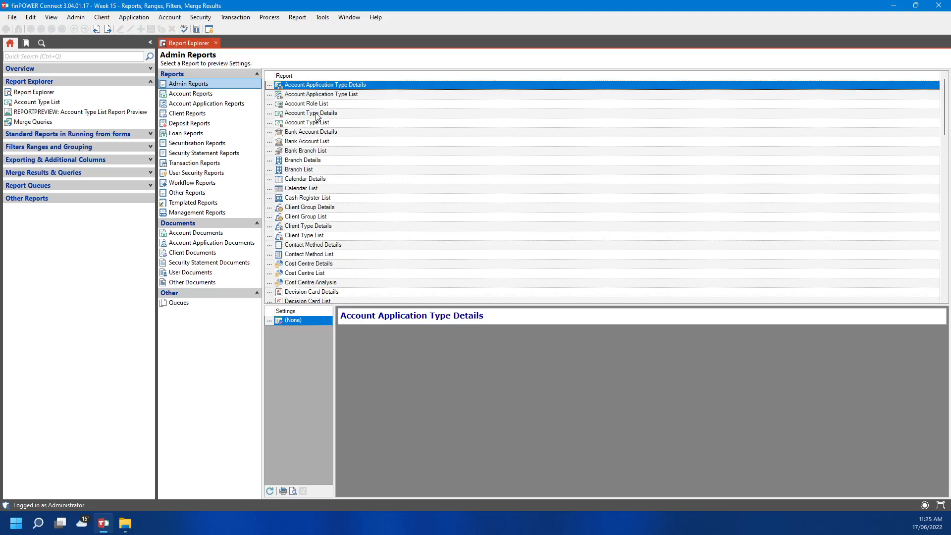
click(308, 123)
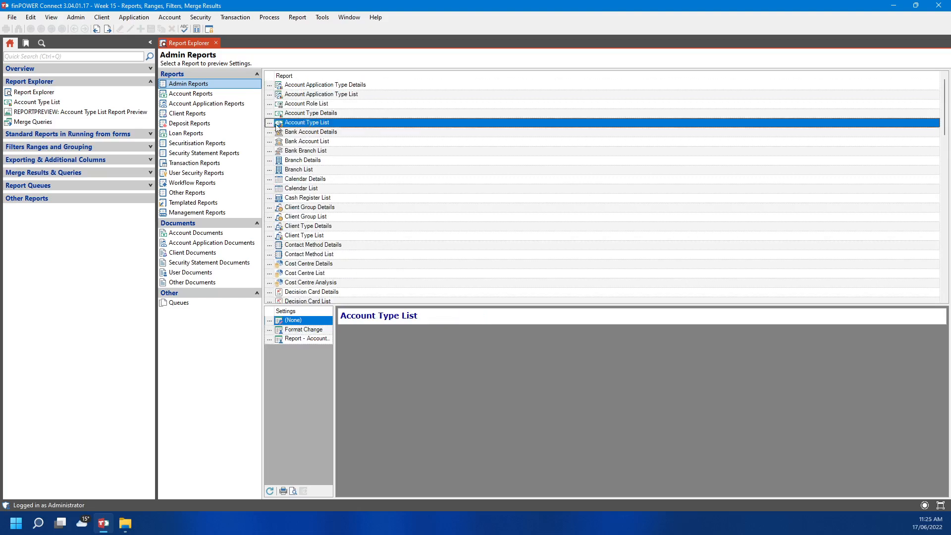
Open the Account Type List settings, keep Order By as Code, and look up the available account types
double_click(270, 124)
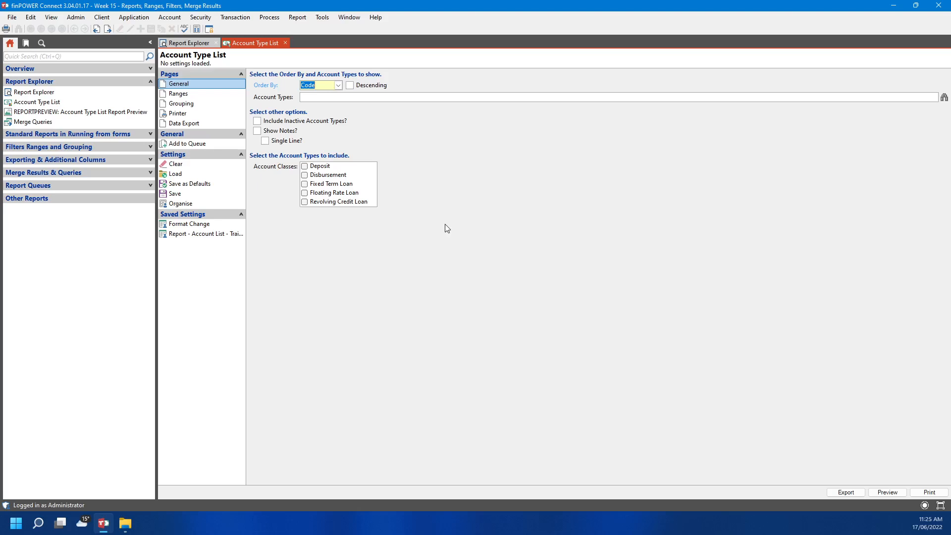
click(339, 86)
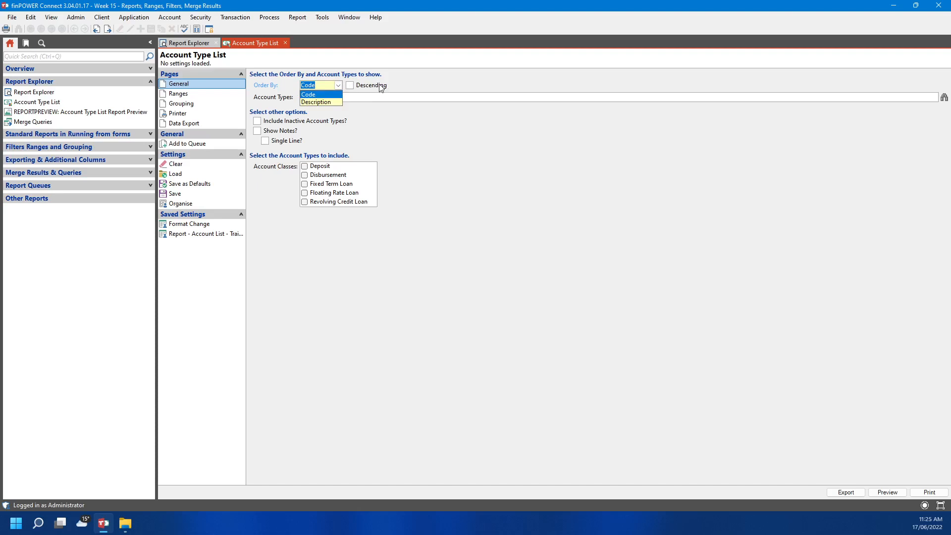
click(446, 156)
click(353, 98)
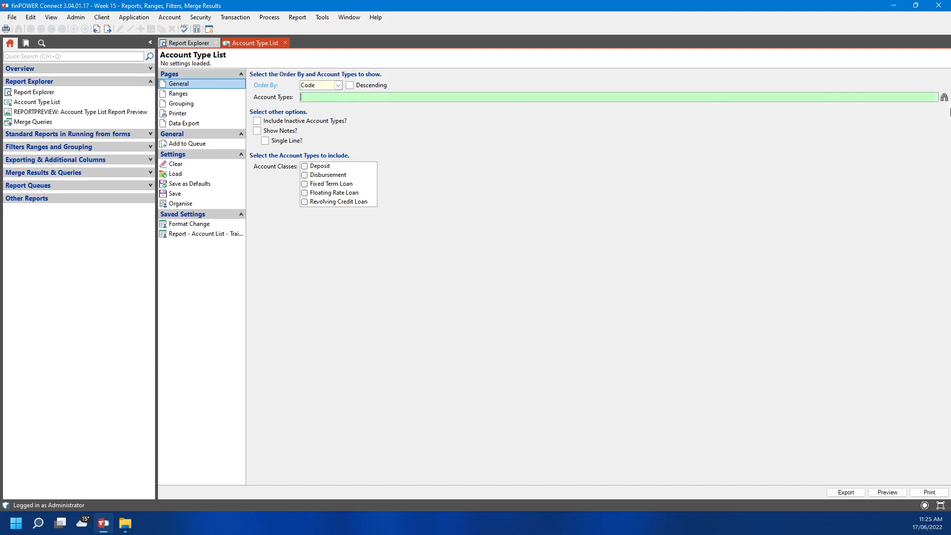
click(944, 98)
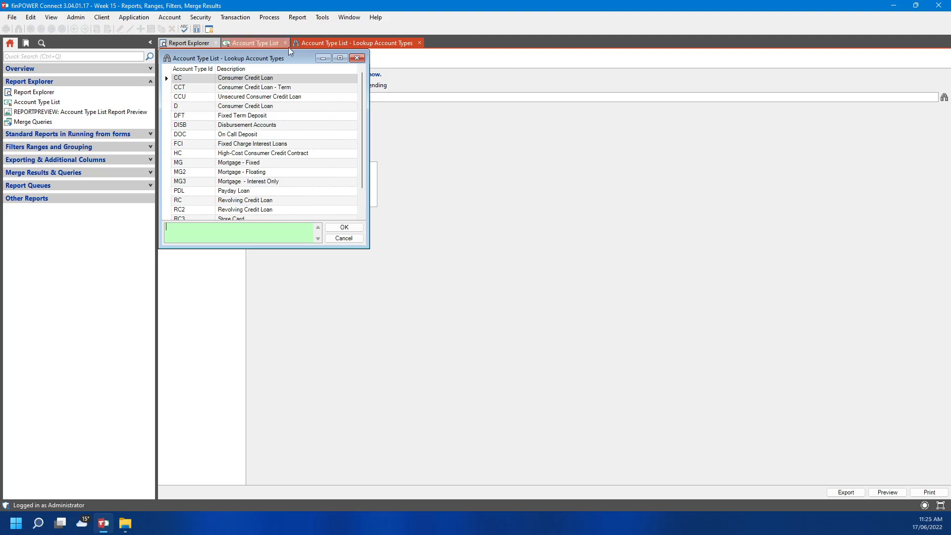
Close the lookup and preview the report for Fixed Term, Floating Rate and Revolving Credit Loan classes, with notes
drag(285, 59, 593, 75)
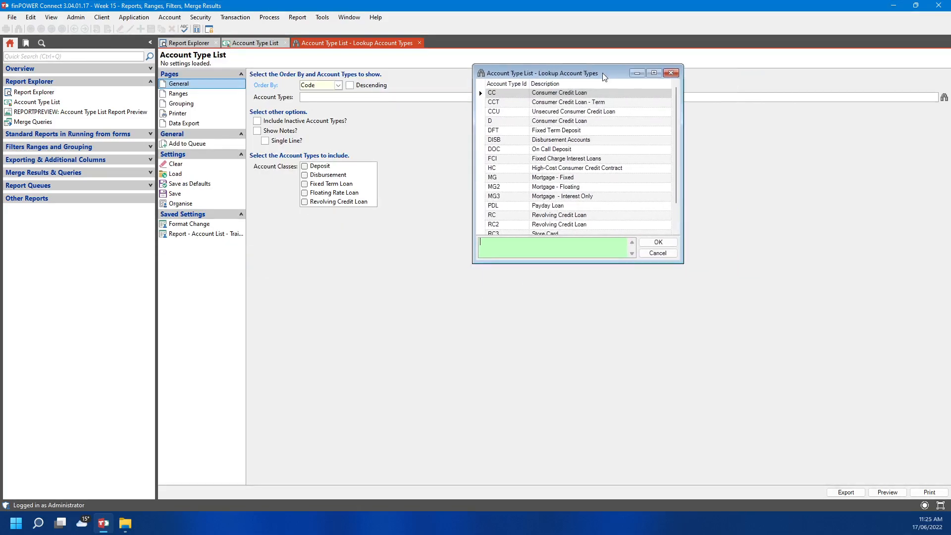
click(671, 74)
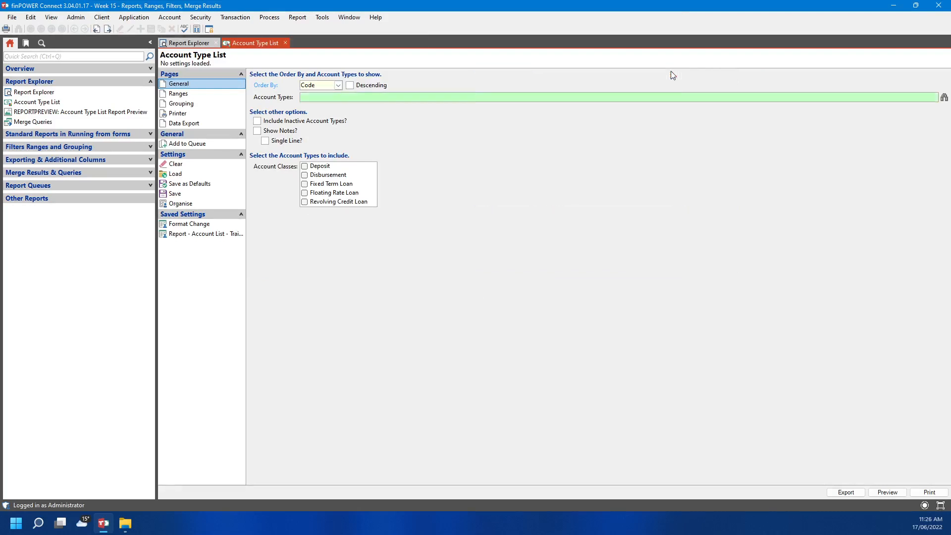
click(310, 184)
click(313, 195)
click(312, 202)
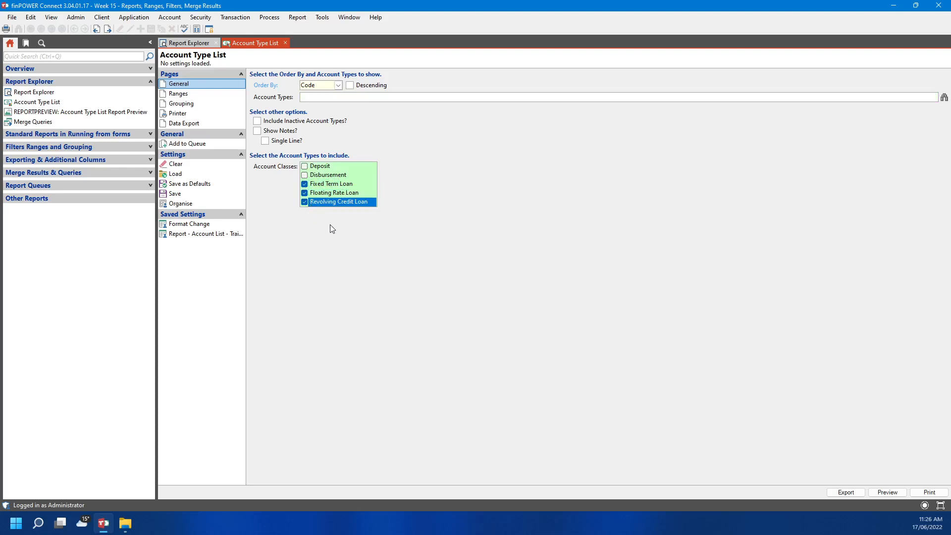
click(257, 131)
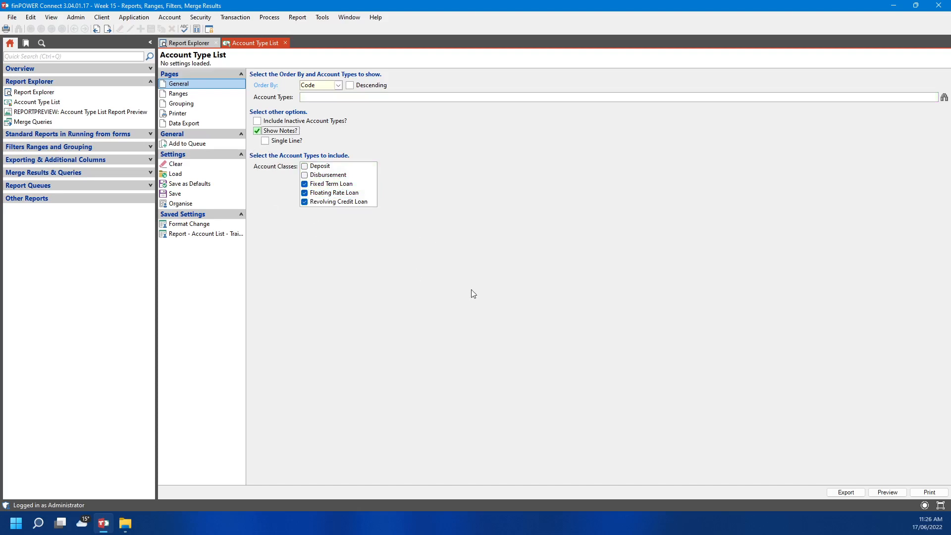
click(895, 493)
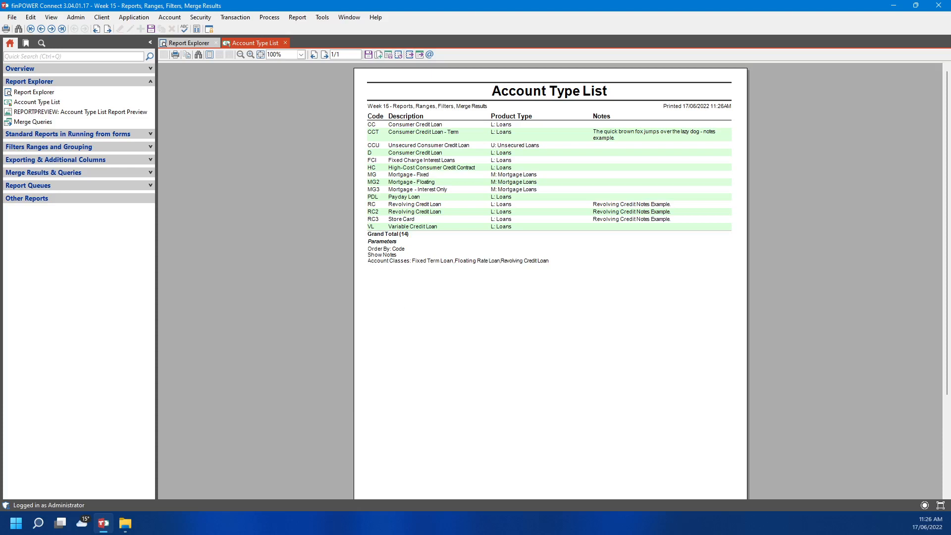
Rerun the Account Type List report, return to its preview, and open the REPORTPREVIEW resource
click(398, 55)
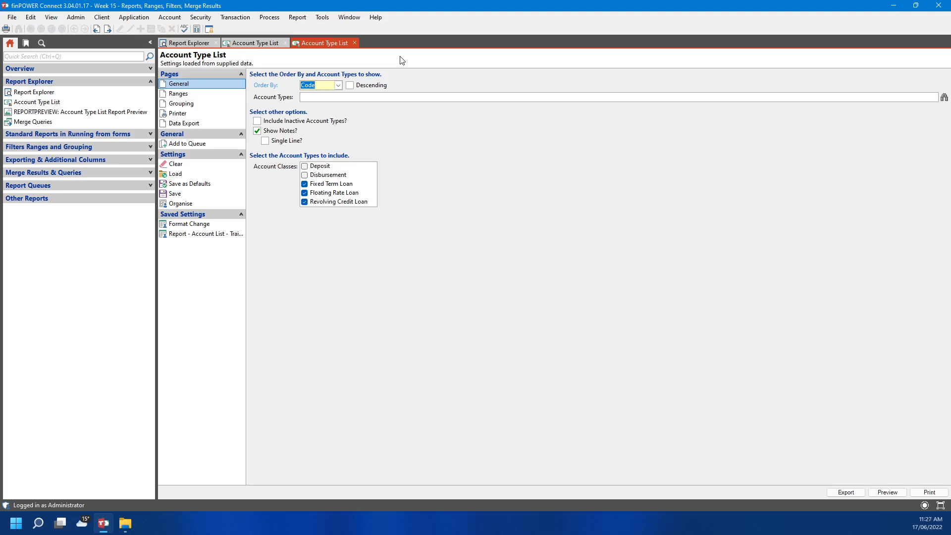
click(258, 44)
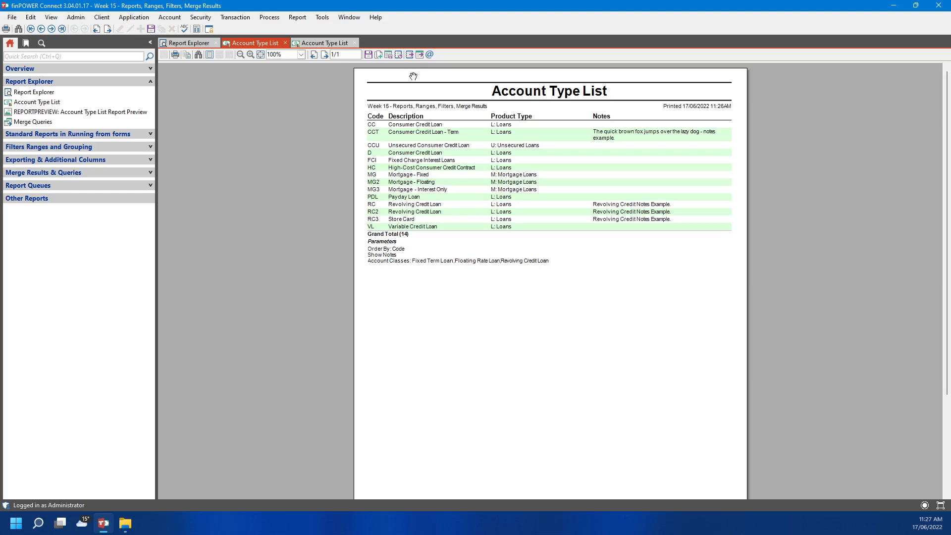
click(78, 111)
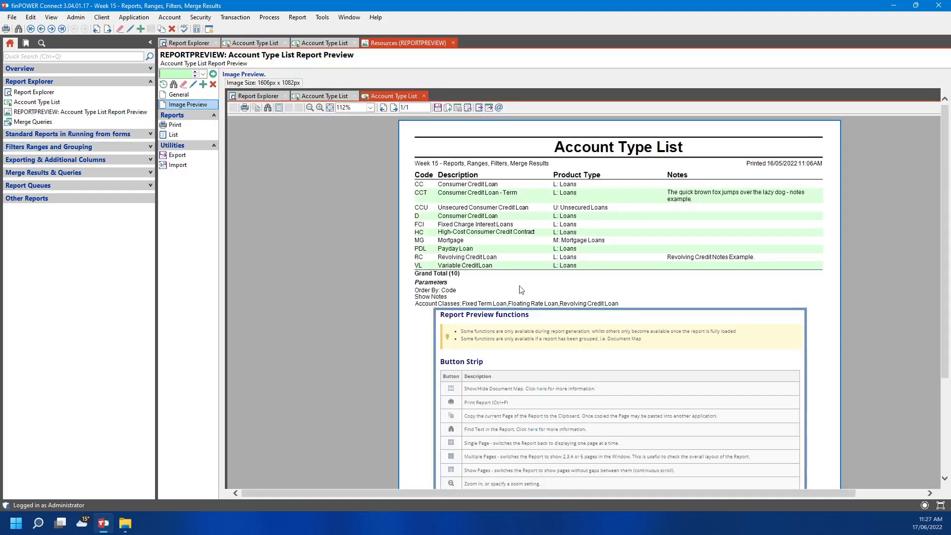
Switch to the rerun Account Type List settings tab and show its Ranges page with Product Types
scroll(610, 405, down, 3)
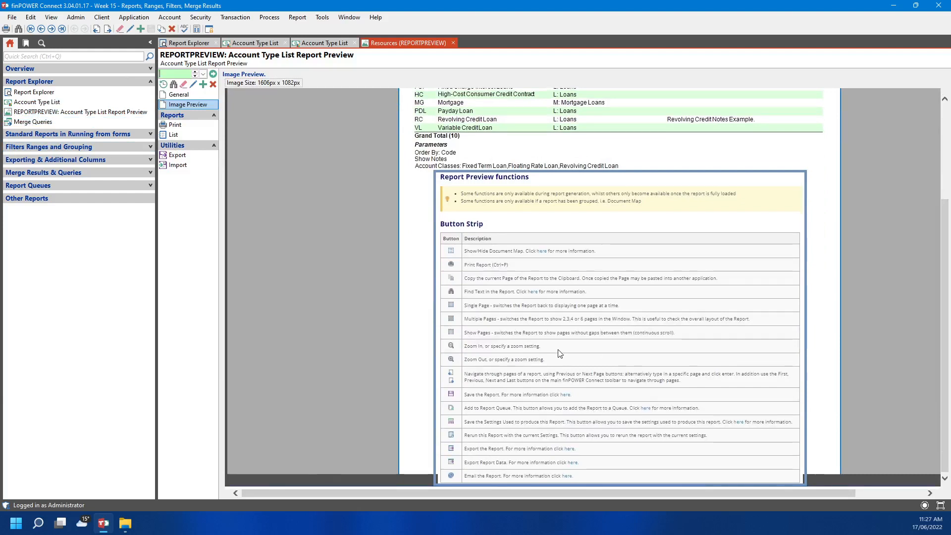
click(324, 43)
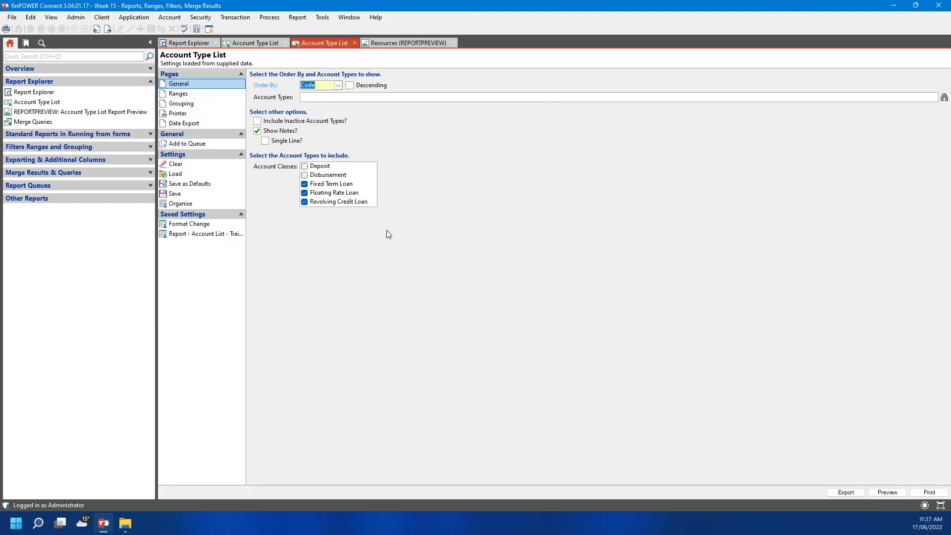
click(228, 95)
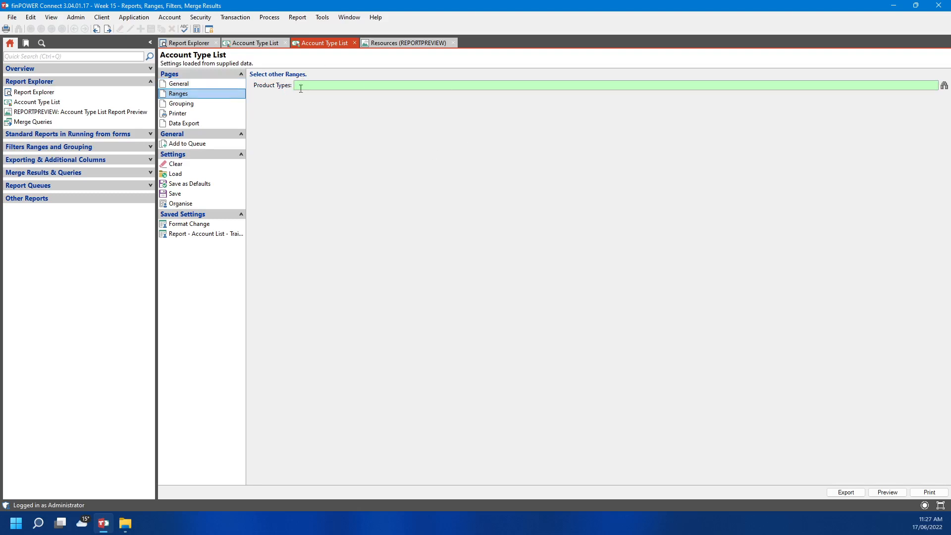
Add Account Class as a grouping level with a page break at each class
click(200, 107)
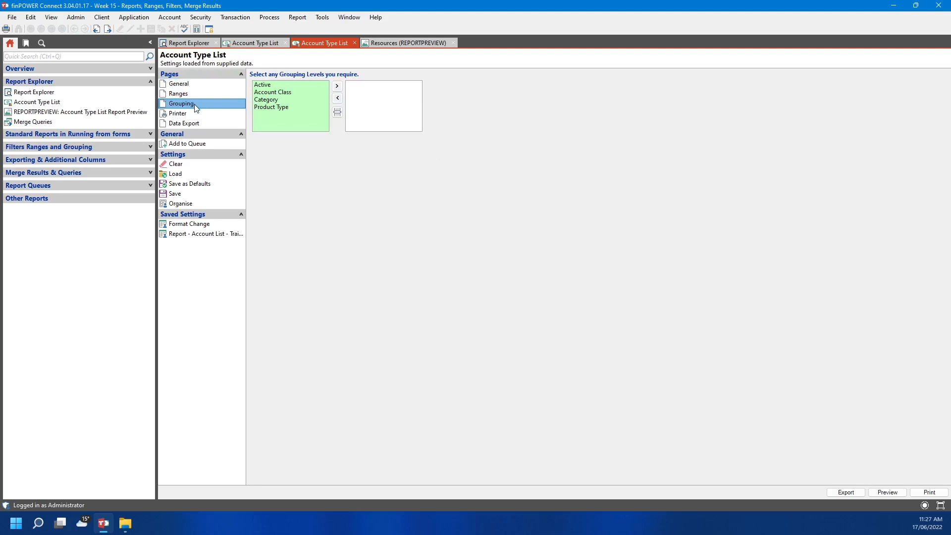
click(292, 94)
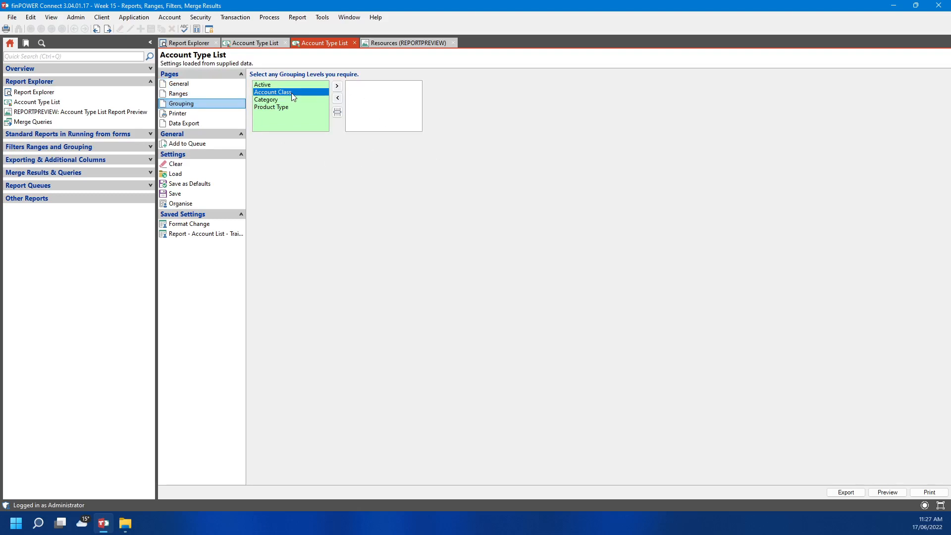
double_click(294, 93)
click(338, 112)
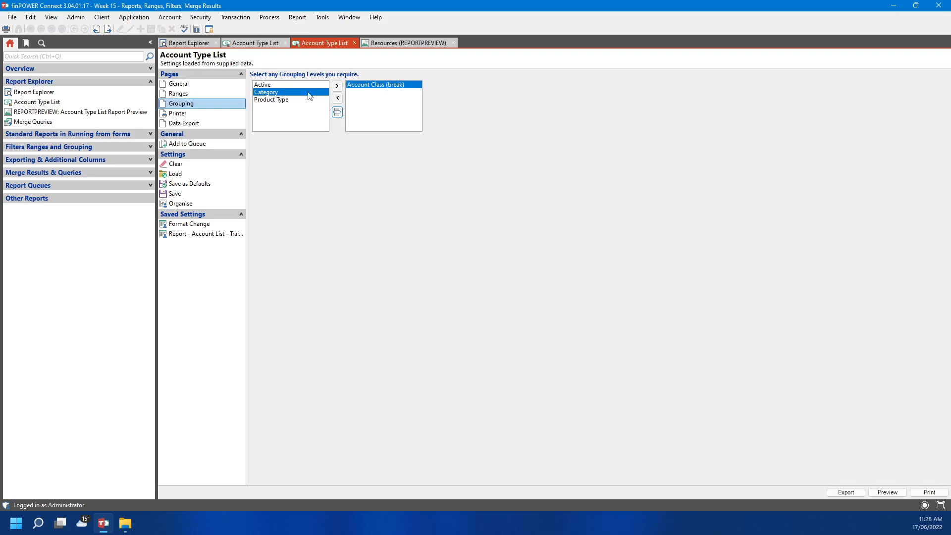
click(195, 118)
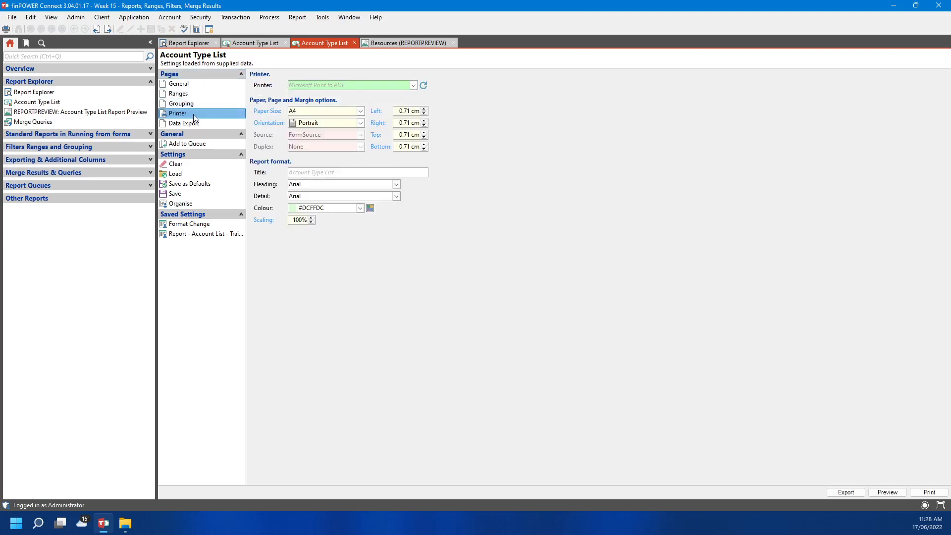
Set the printer to Microsoft Print to PDF, orientation Landscape, and report colour Highlight
click(413, 86)
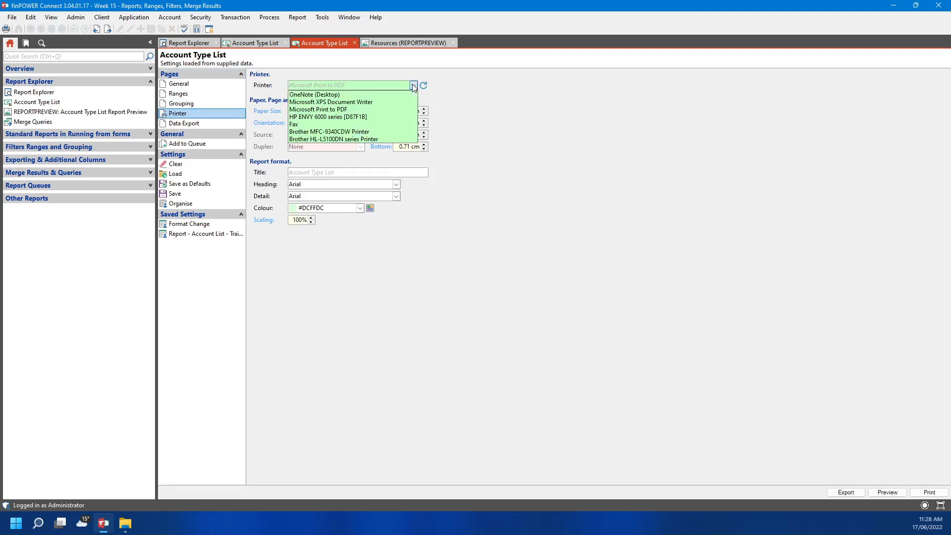
click(362, 110)
click(361, 123)
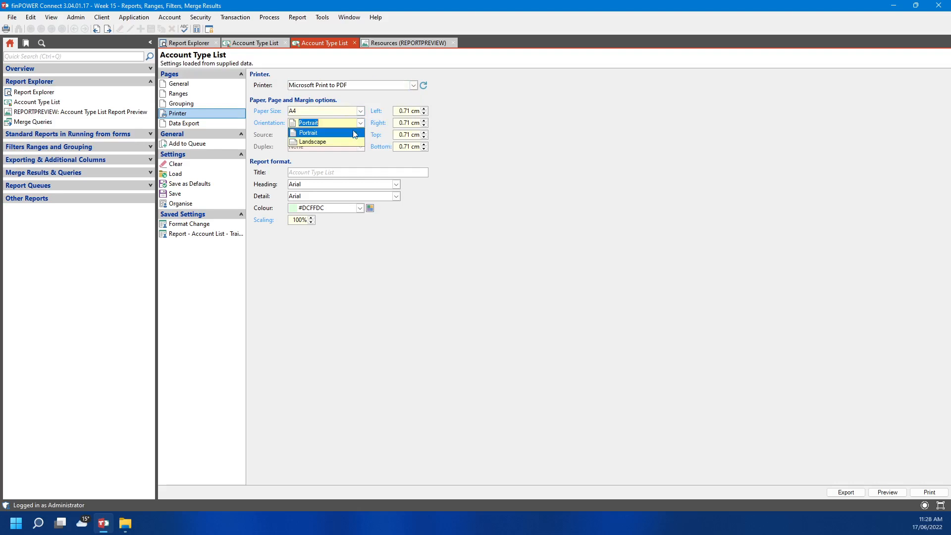
click(346, 144)
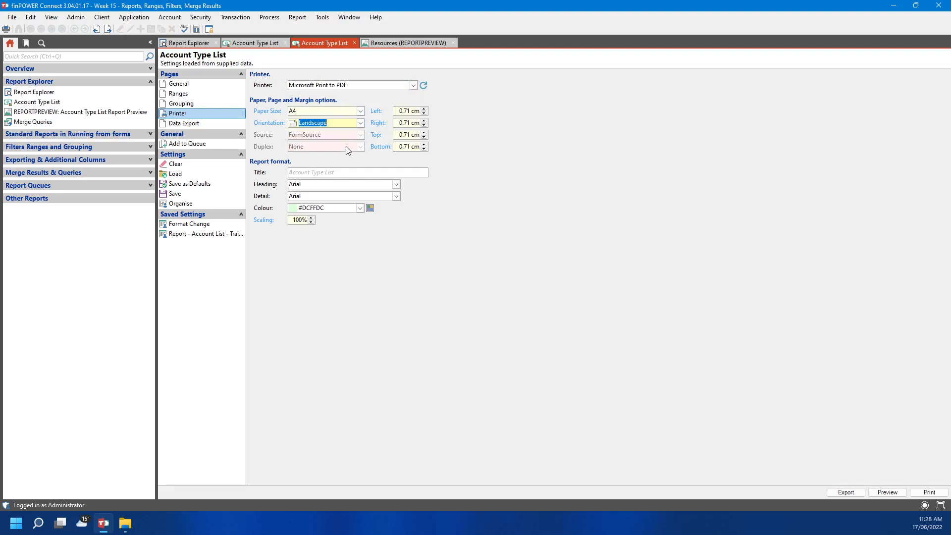
click(289, 208)
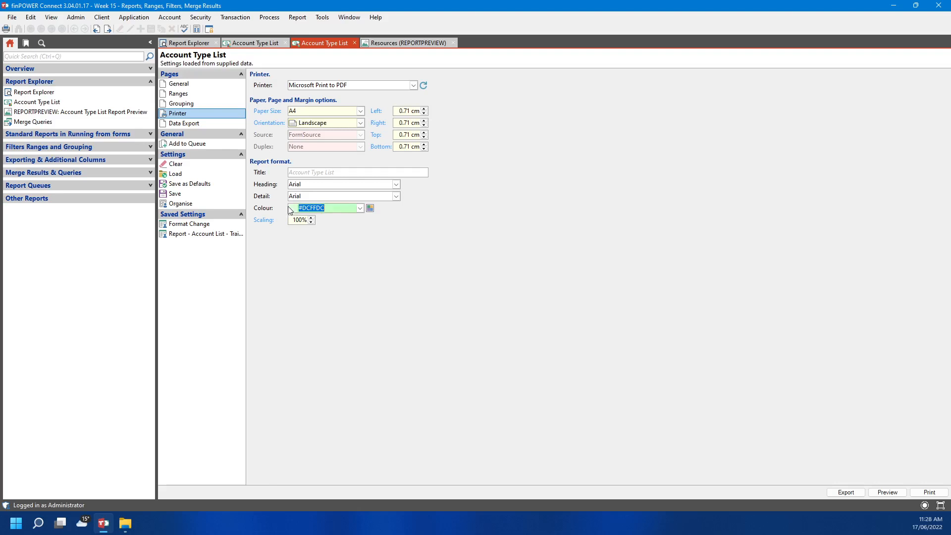
click(361, 208)
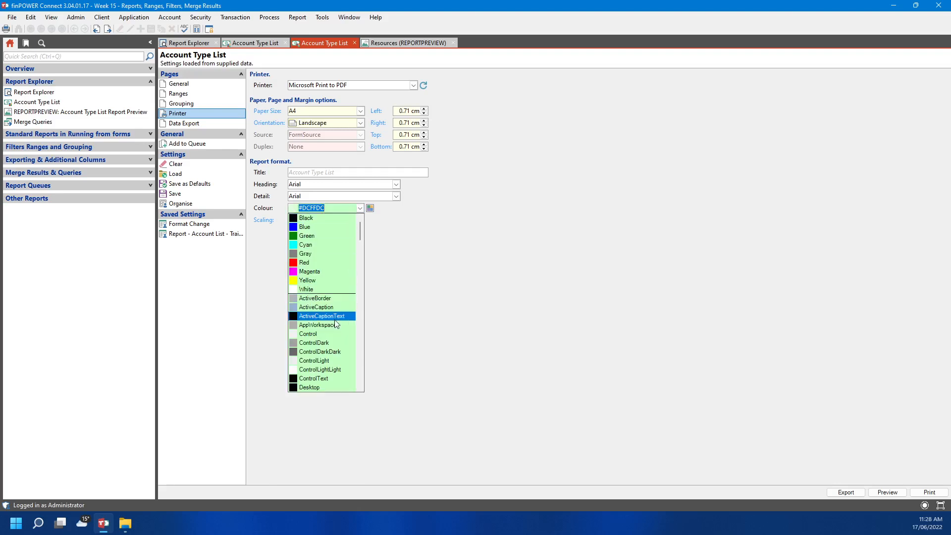
scroll(335, 322, down, 4)
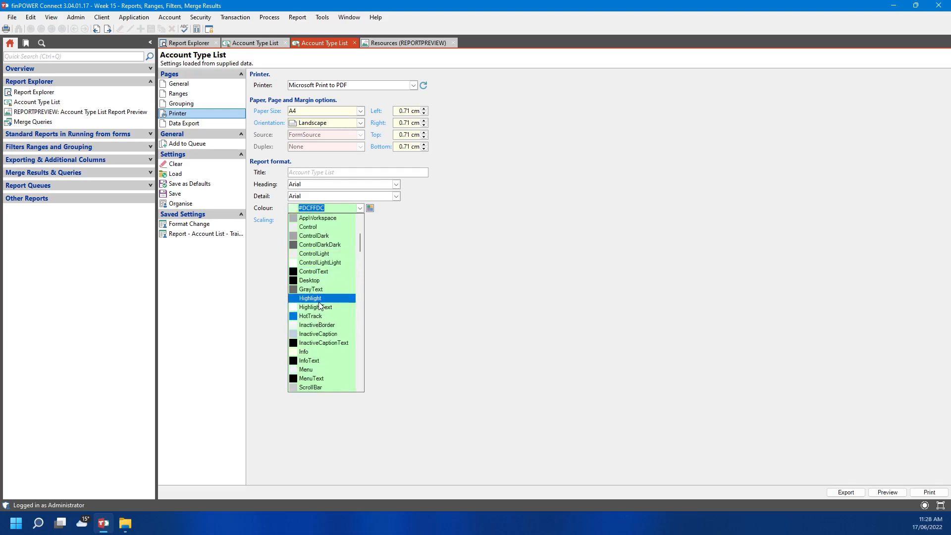
click(320, 300)
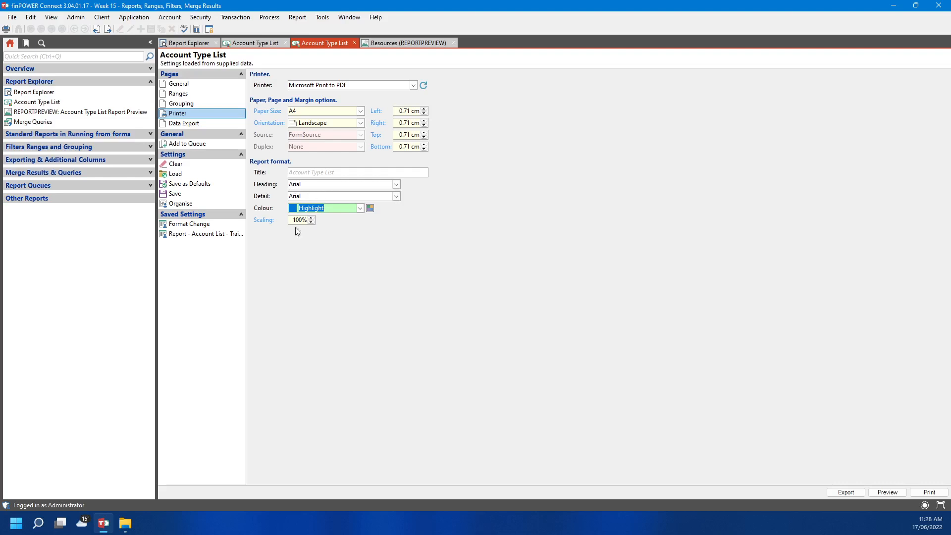
Enter the report title 'Account Type List Header Example'
click(322, 175)
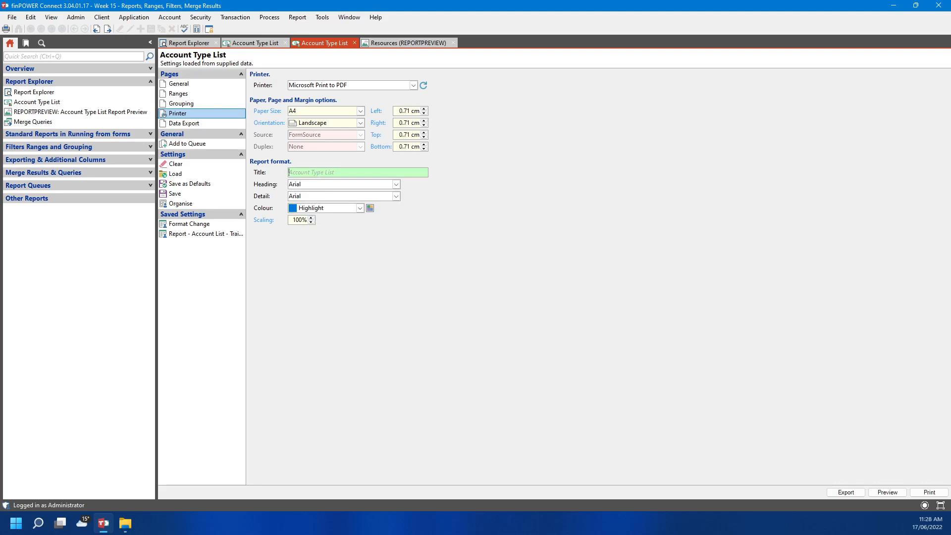
click(373, 176)
text(Account Type List Header Examp)
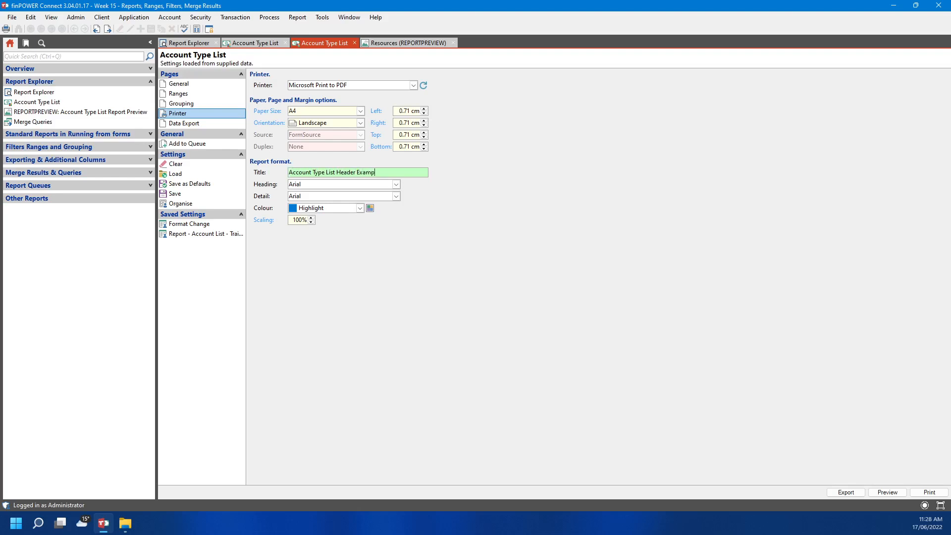
text(le)
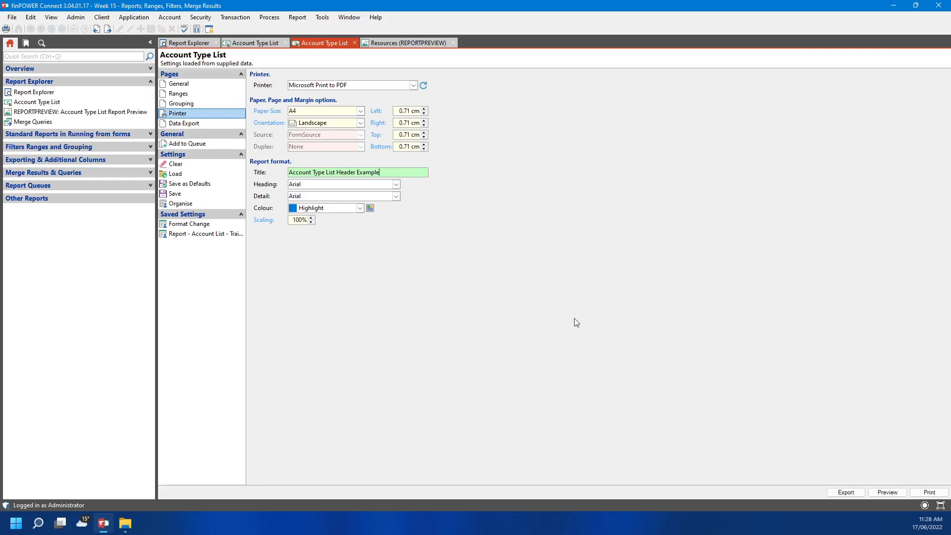
Save the report settings as a new user data store named 'CC Test' with share level None
click(213, 196)
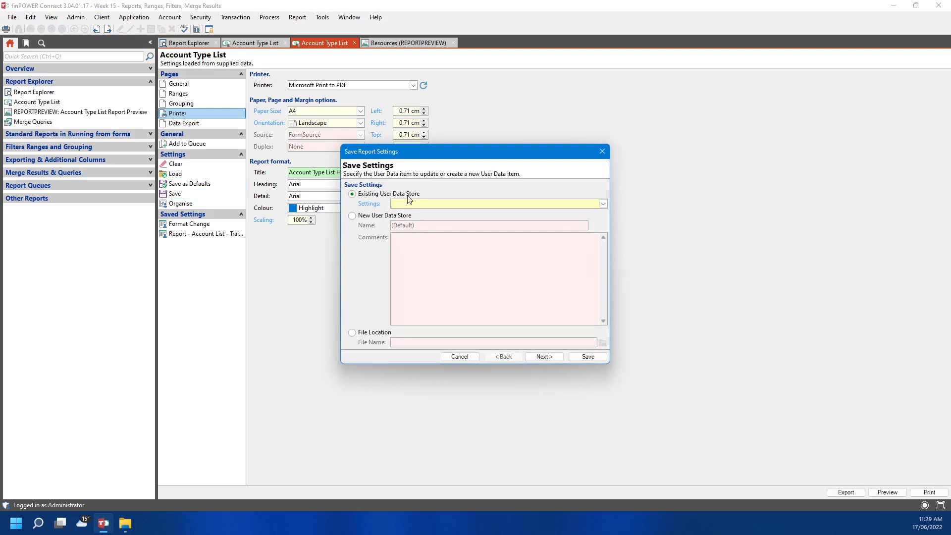
click(363, 215)
click(448, 234)
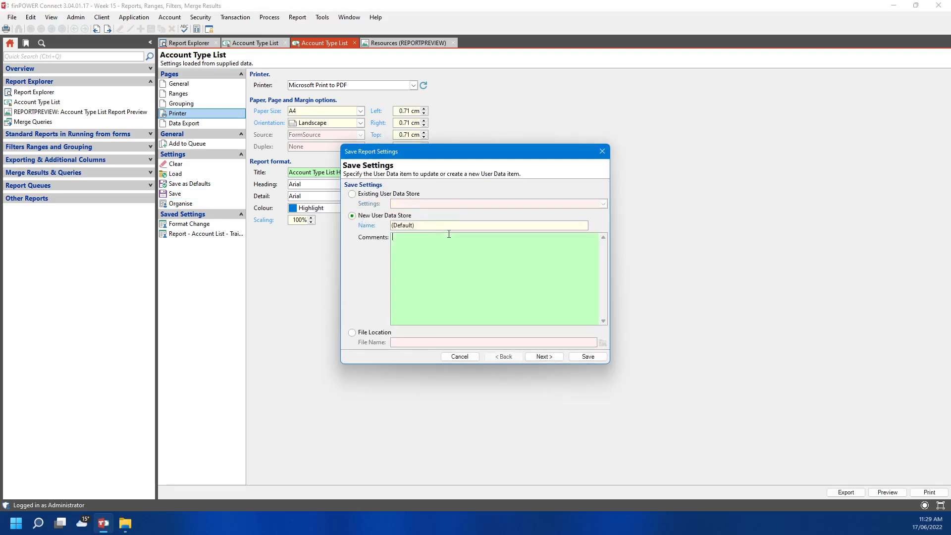
drag(436, 226, 313, 223)
text(CC Test)
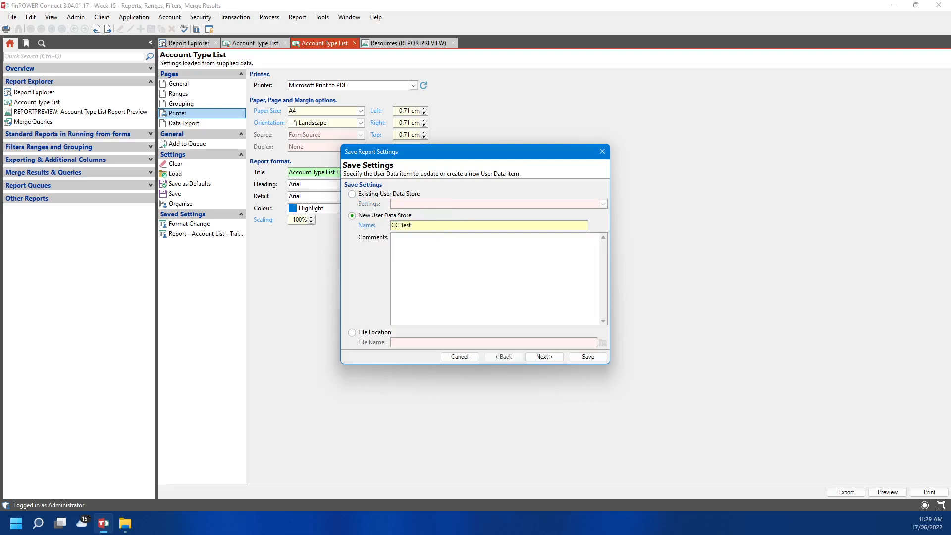
click(551, 355)
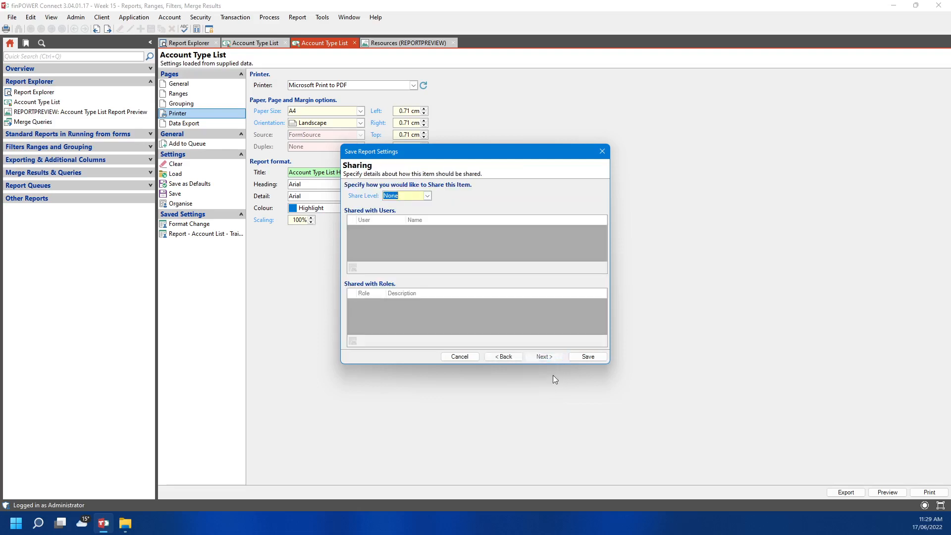
click(427, 196)
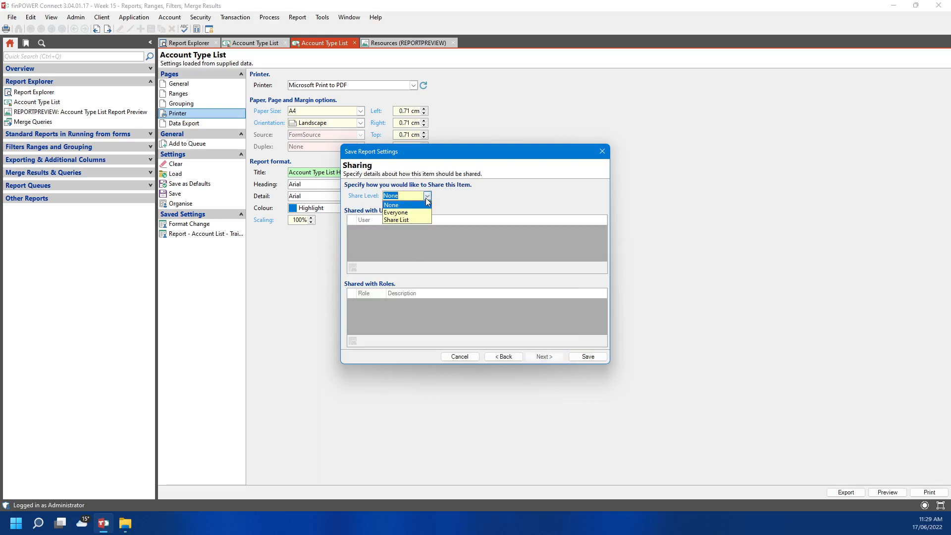
click(461, 199)
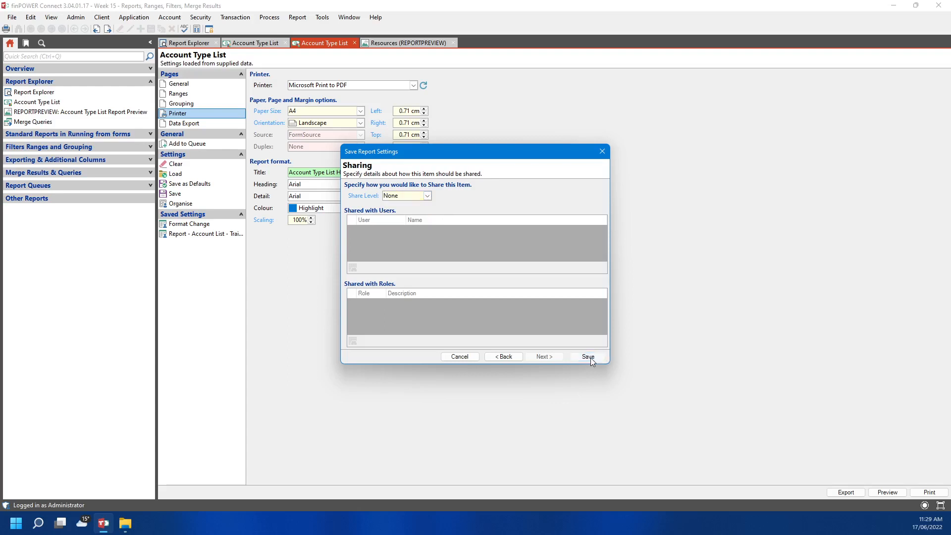
click(590, 358)
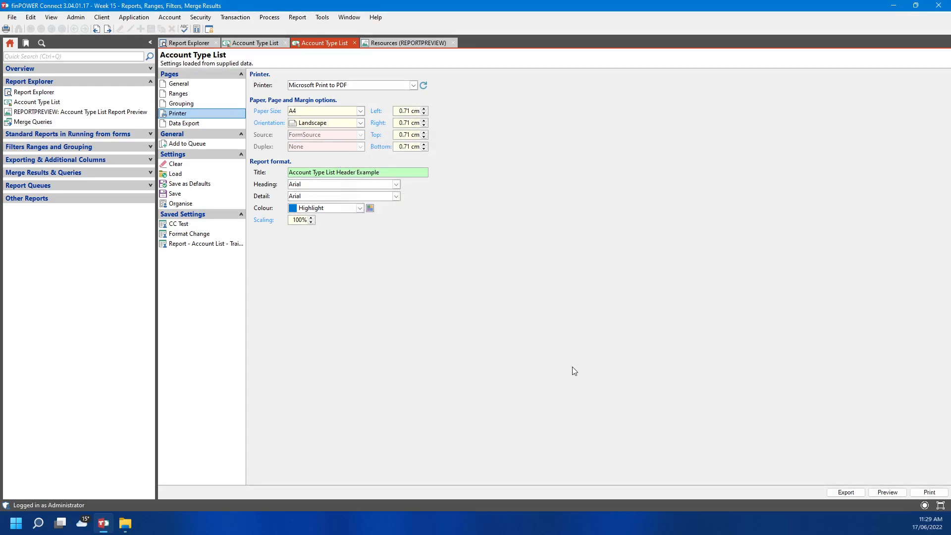
Preview the report through pages 1–4, return to page 1, and reopen its settings in a new tab
click(887, 492)
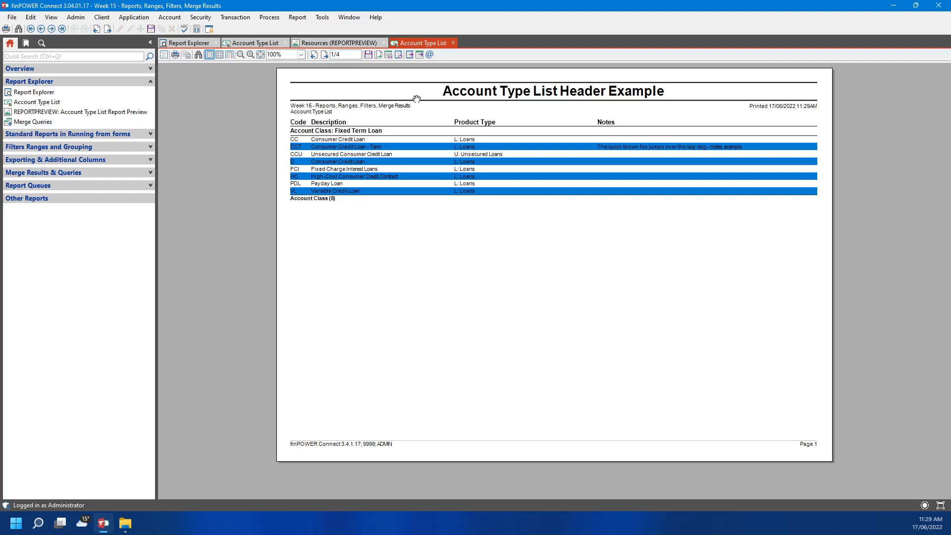
click(324, 55)
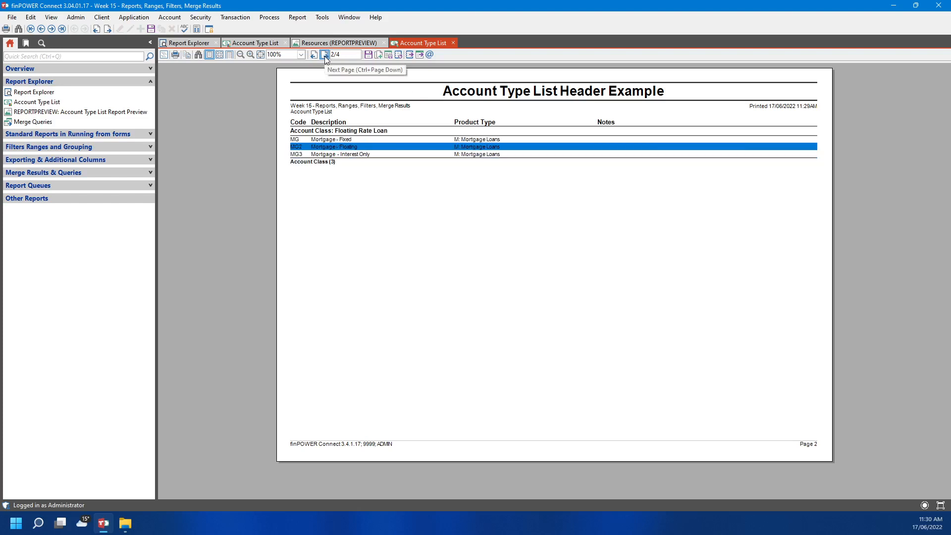
click(325, 56)
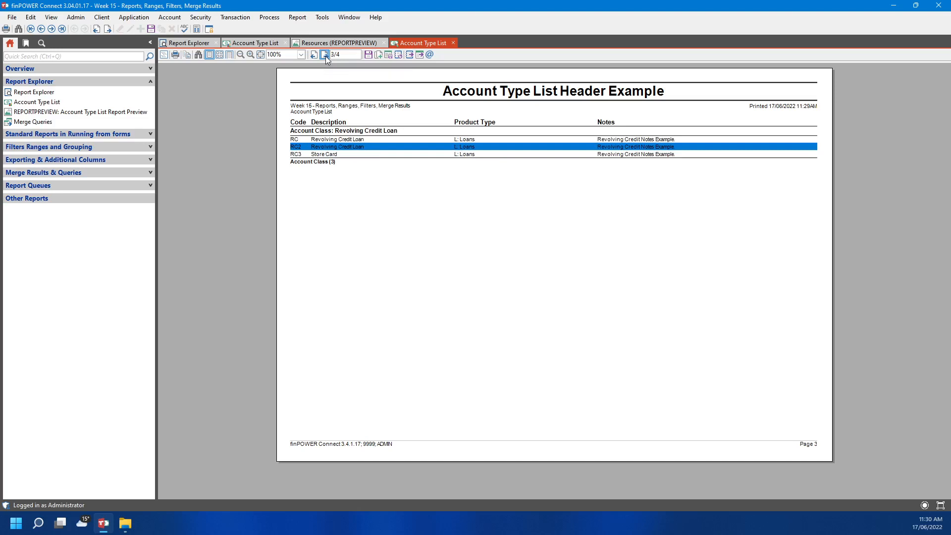
click(325, 55)
click(314, 55)
click(314, 54)
click(314, 54)
click(398, 55)
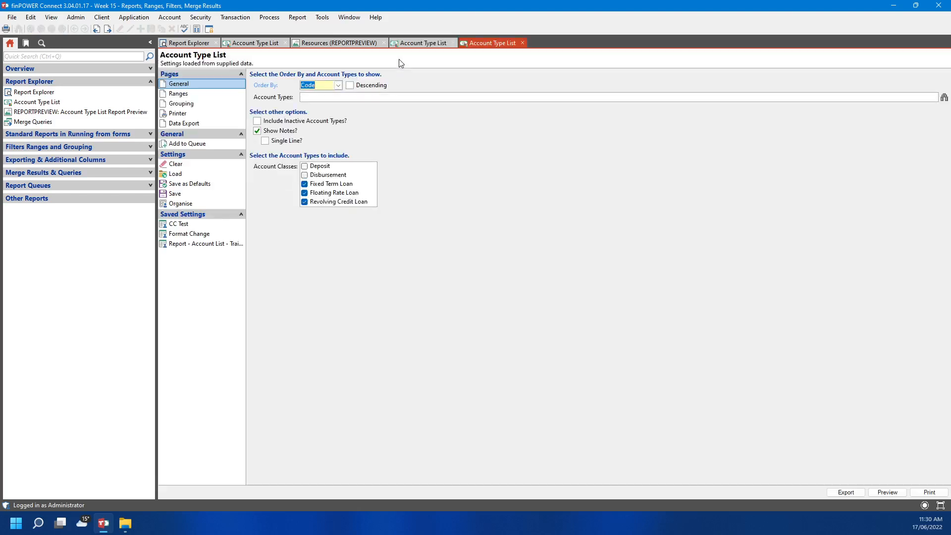
Remove the Account Class page break in Grouping and preview the report on a single page
click(225, 103)
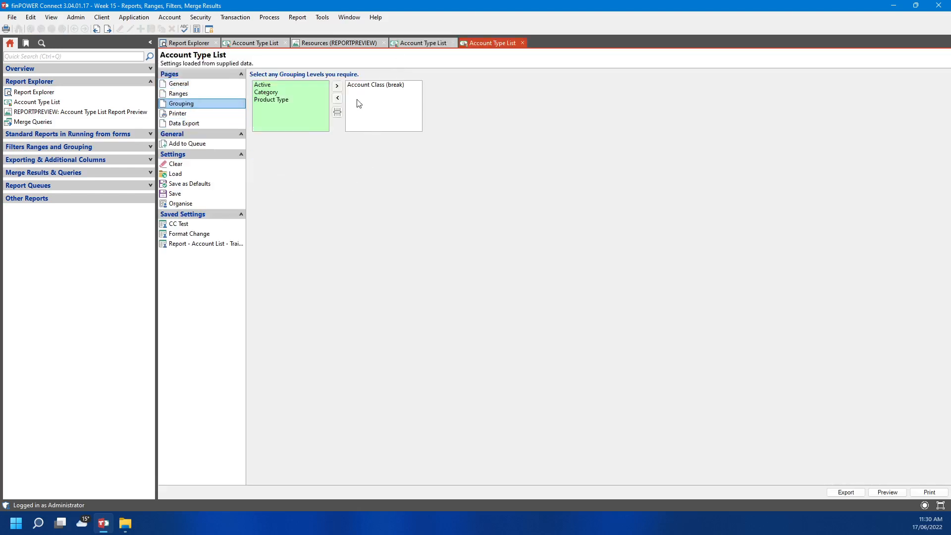
click(337, 112)
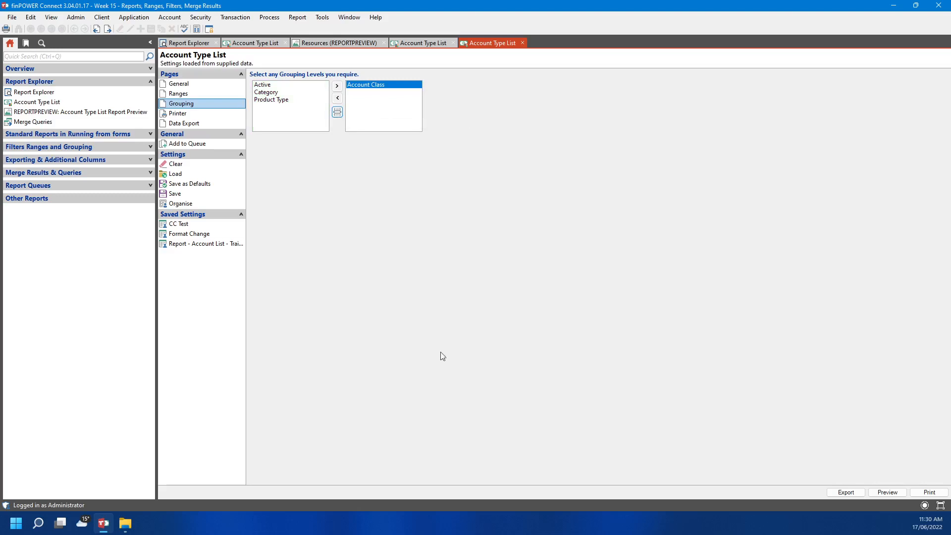
click(884, 492)
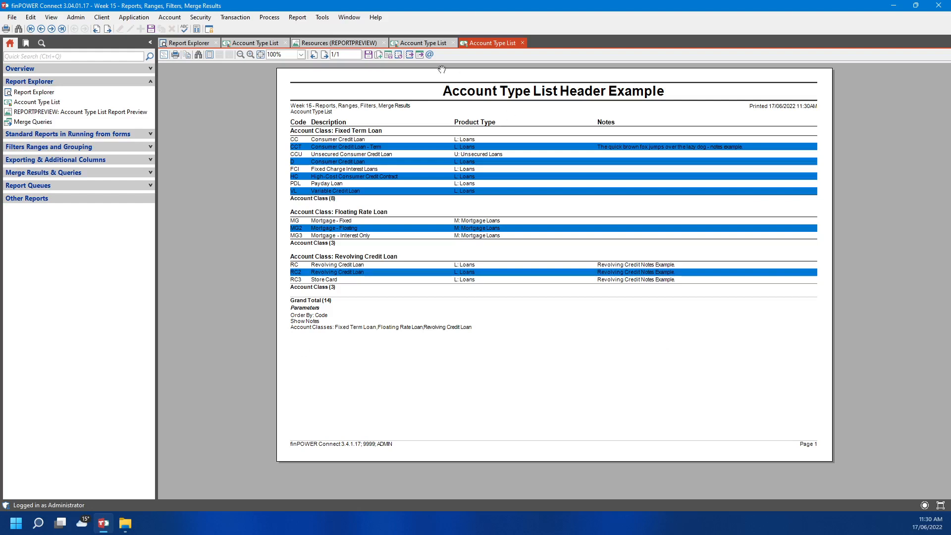
Overwrite the existing CC Test saved setting with the revised report settings
click(400, 55)
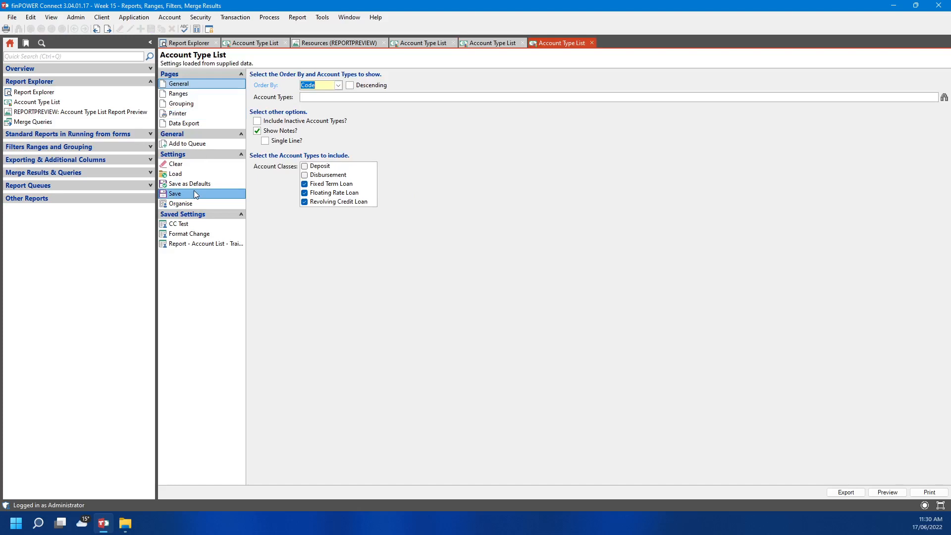
click(194, 194)
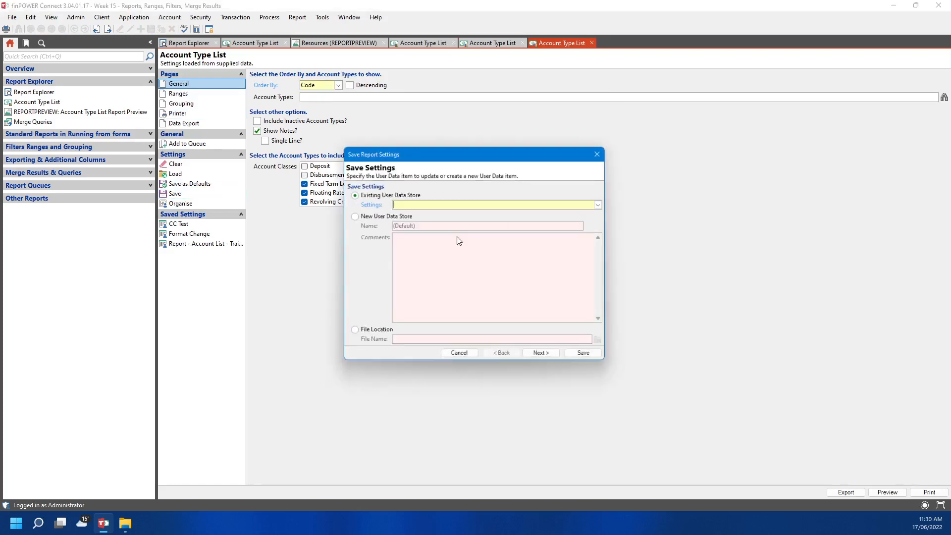
click(604, 203)
click(575, 212)
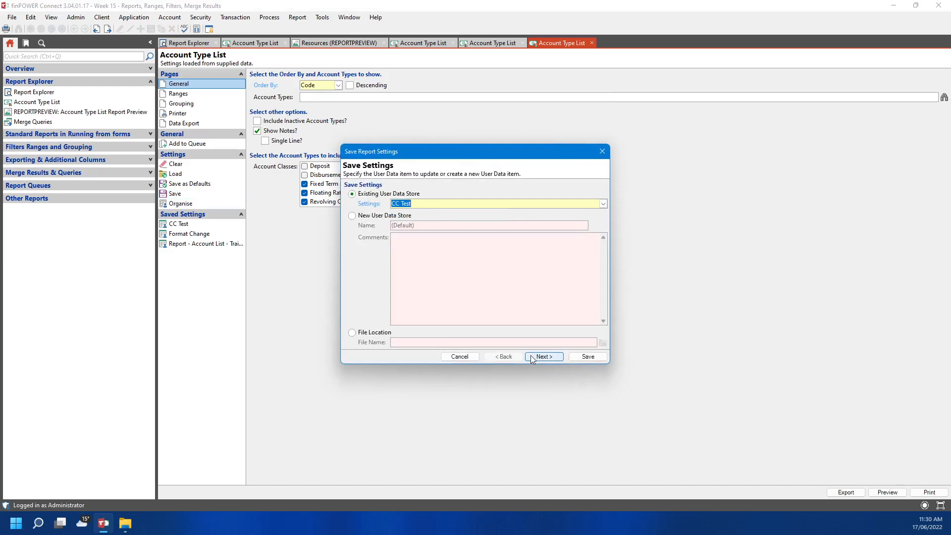
click(585, 357)
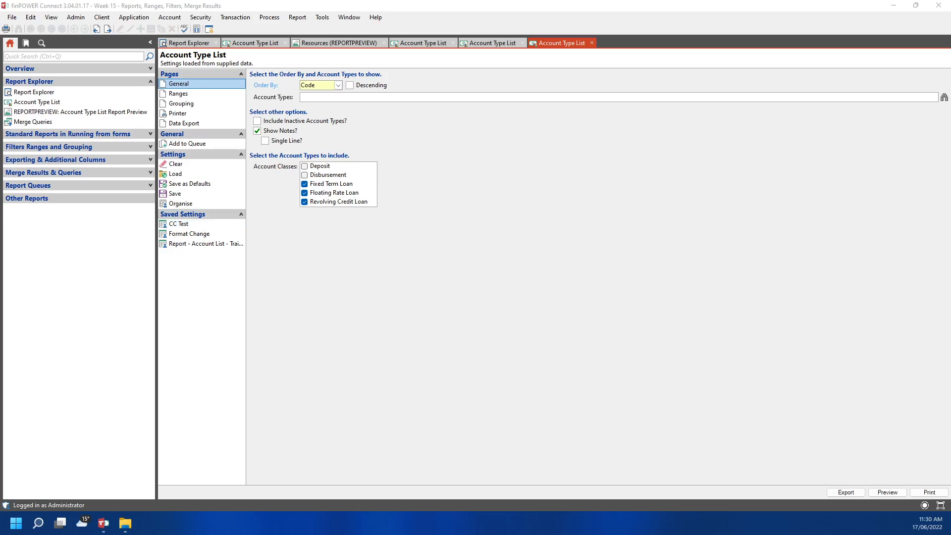
Preview the report with the Format Change settings at 130%, then return to the Header Example preview
click(194, 236)
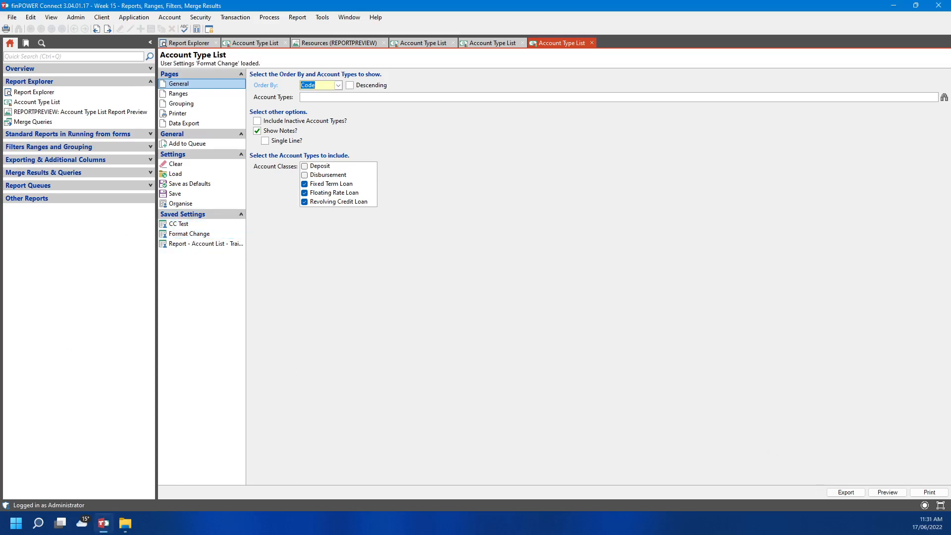
click(179, 113)
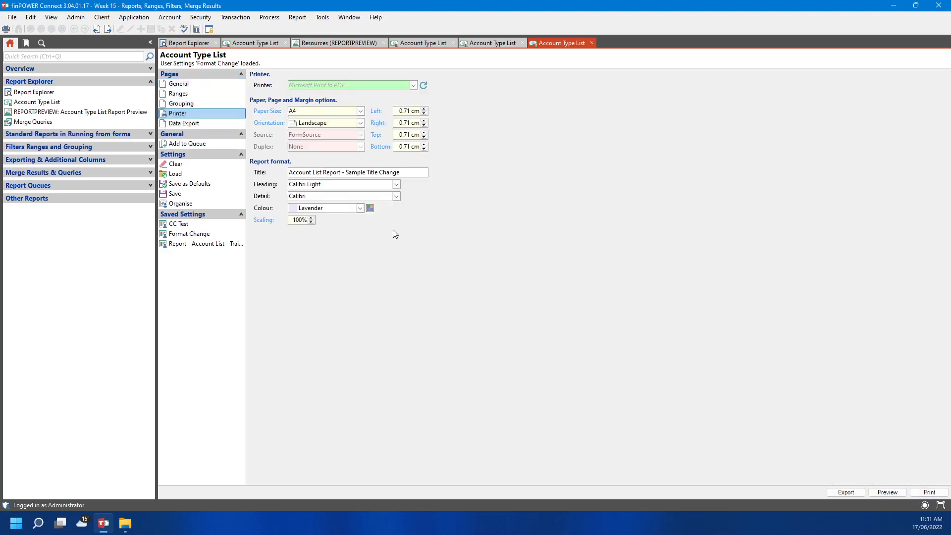
click(896, 492)
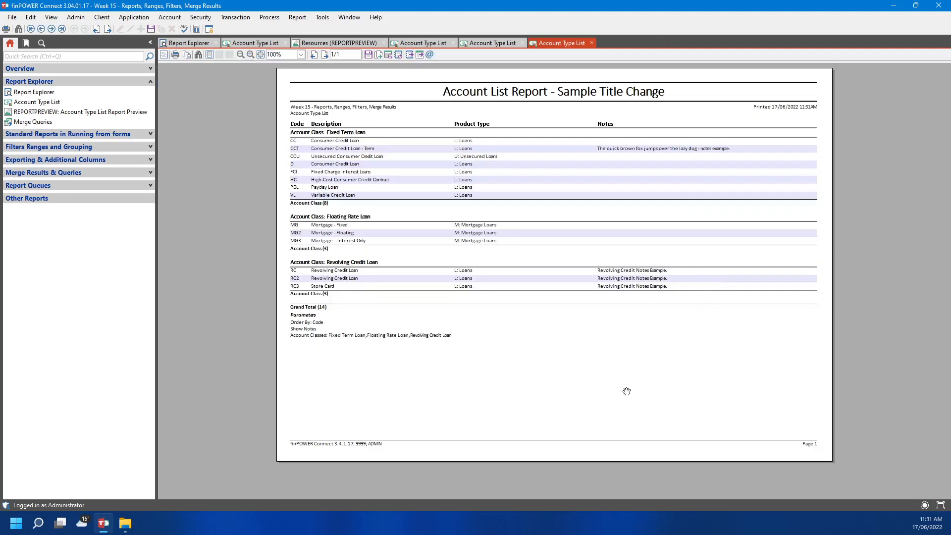
scroll(627, 390, up, 3)
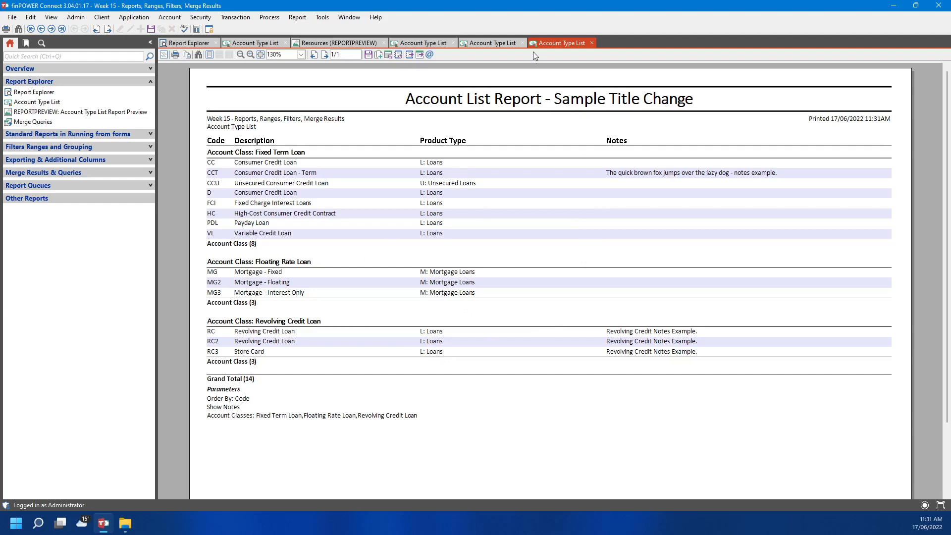
click(407, 43)
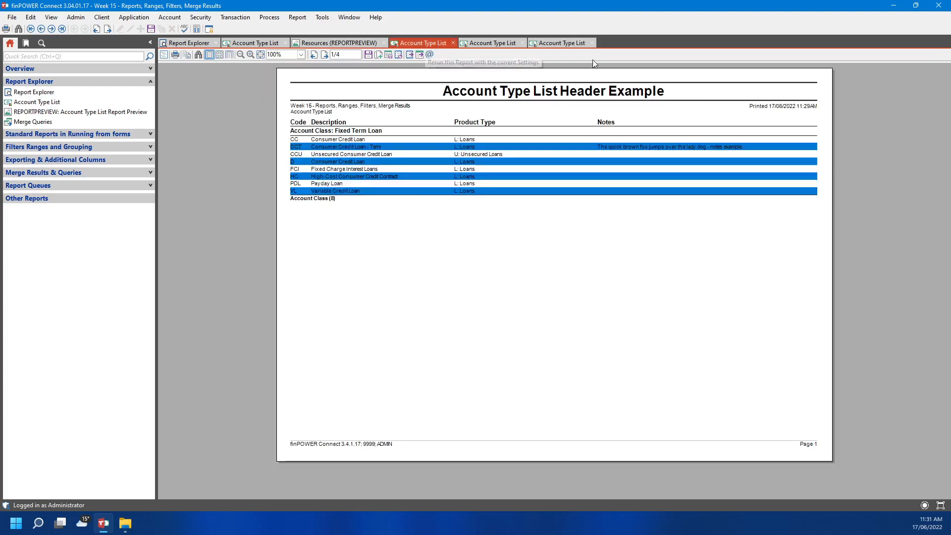
Reopen the Header Example report settings and set its Data Export type to Comma separated (CSV)
click(575, 44)
click(477, 43)
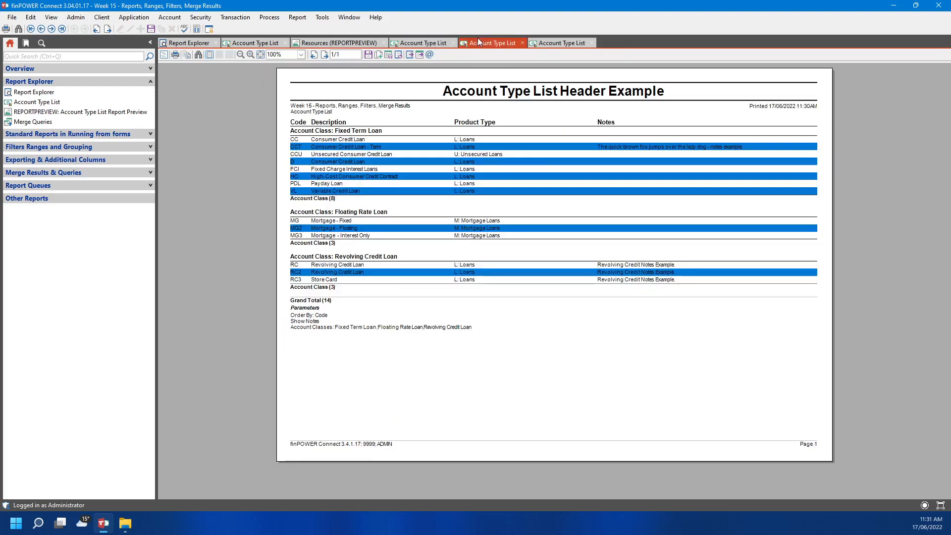
click(398, 56)
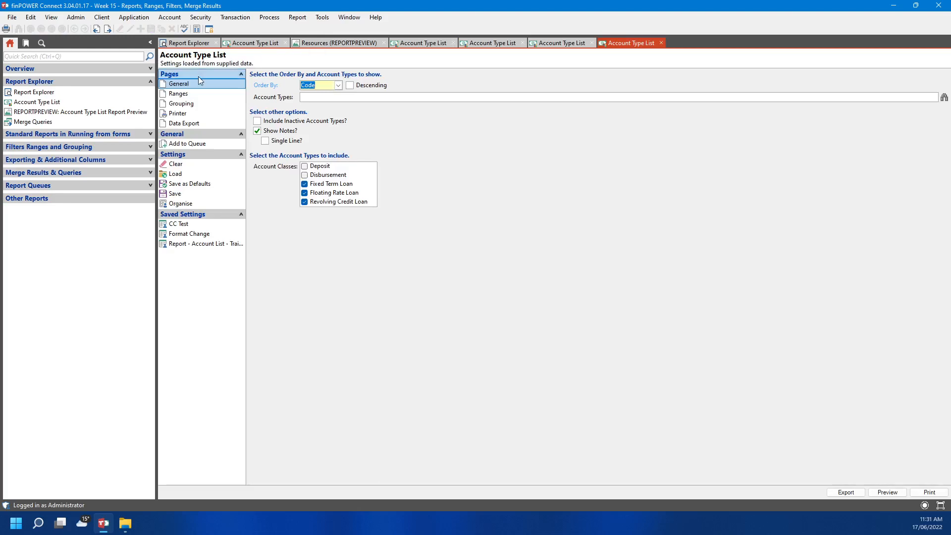
click(174, 124)
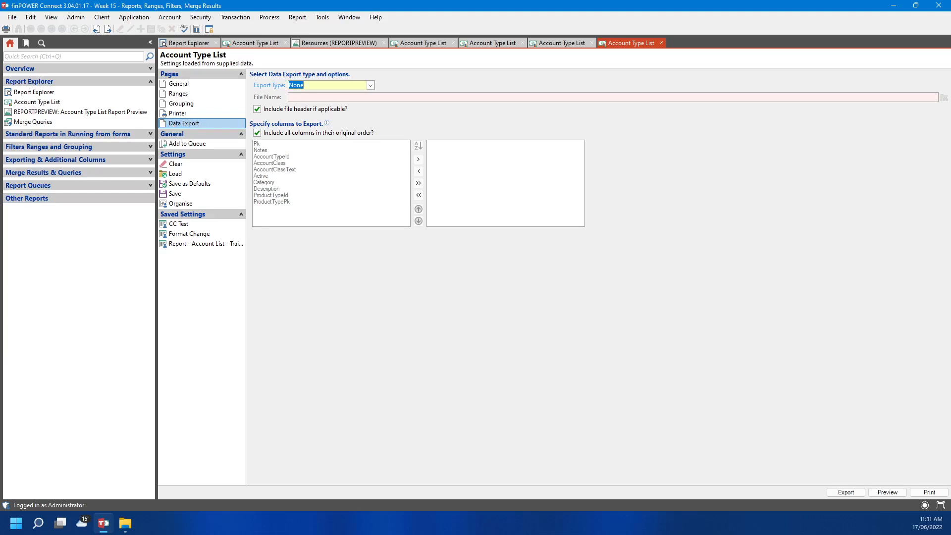
click(370, 85)
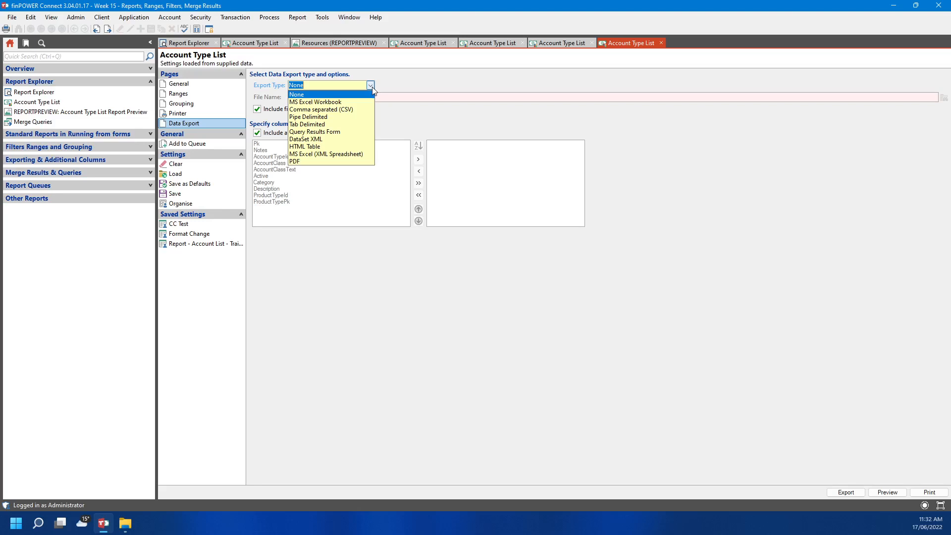
click(360, 110)
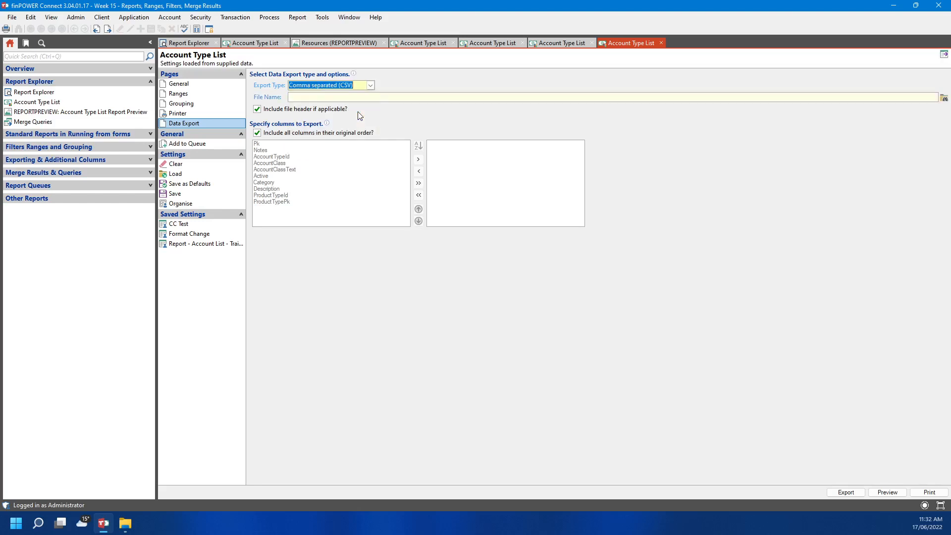
Build the CSV file name from the ExportFolder and YMDHMS placeholders: [ExportFolder][YMDHMS]
right_click(311, 99)
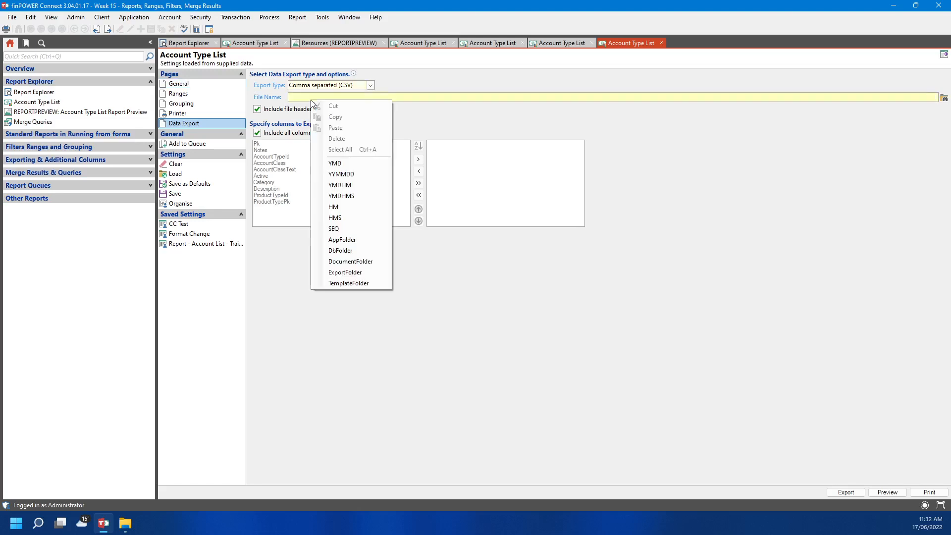
click(357, 277)
right_click(355, 96)
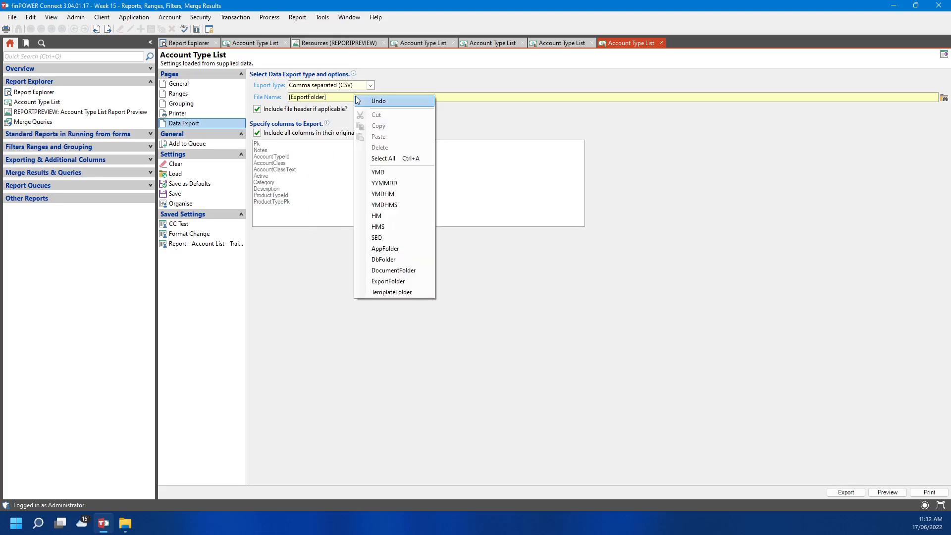
click(406, 205)
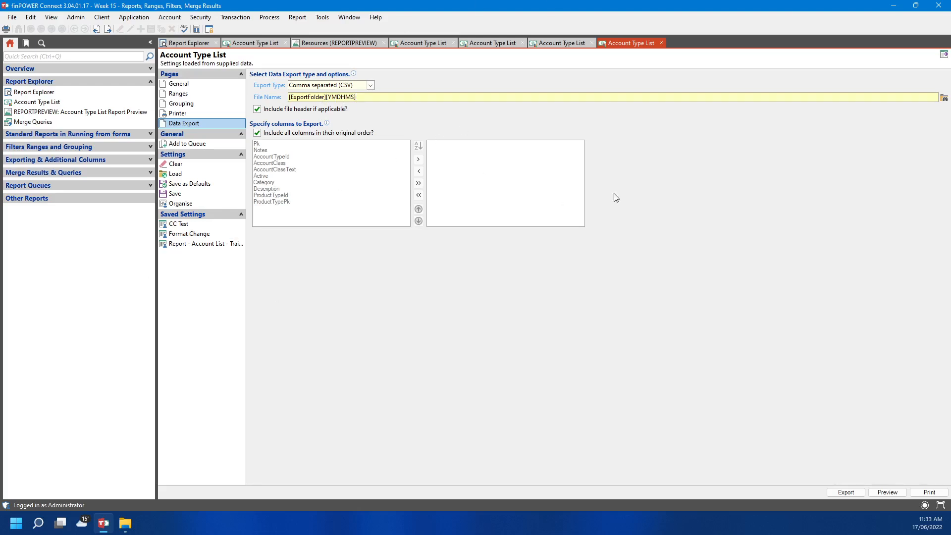
Change the Account Type List export type from CSV to Query Results Form
click(370, 86)
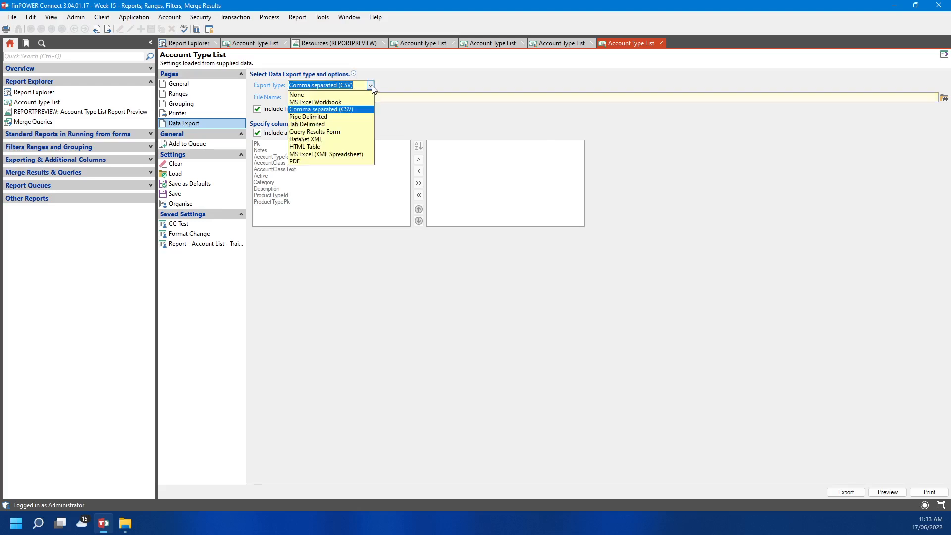
click(356, 132)
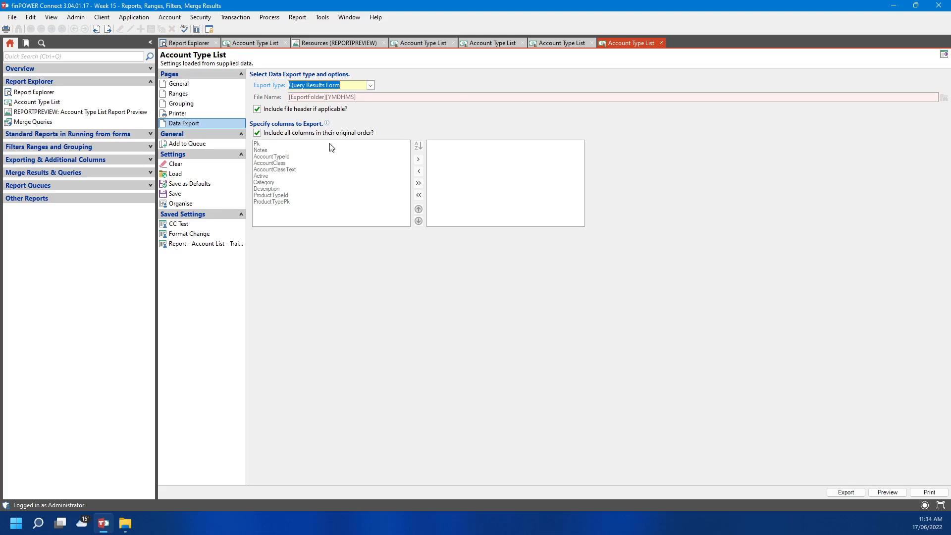
Untick include-all-columns, sort the columns A-Z, and add AccountClassText, Category and Active
click(257, 135)
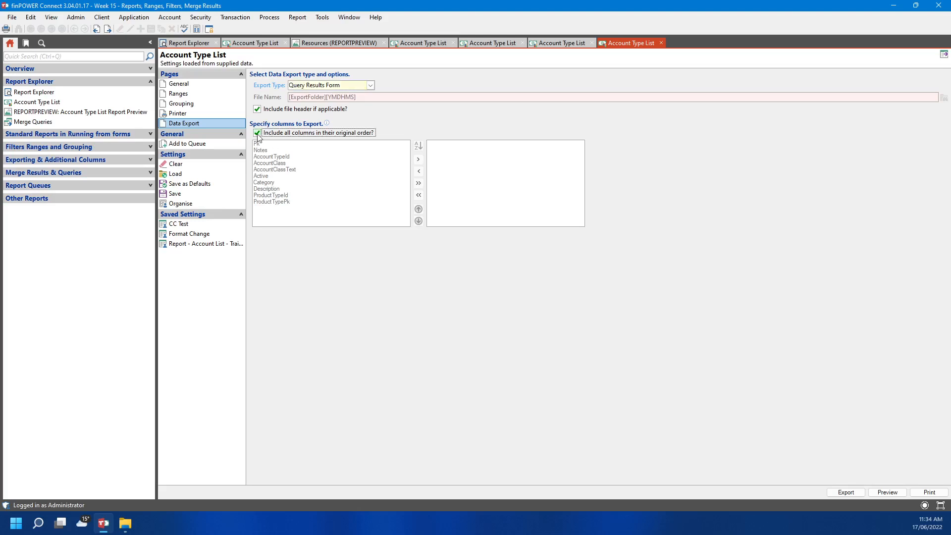
click(257, 133)
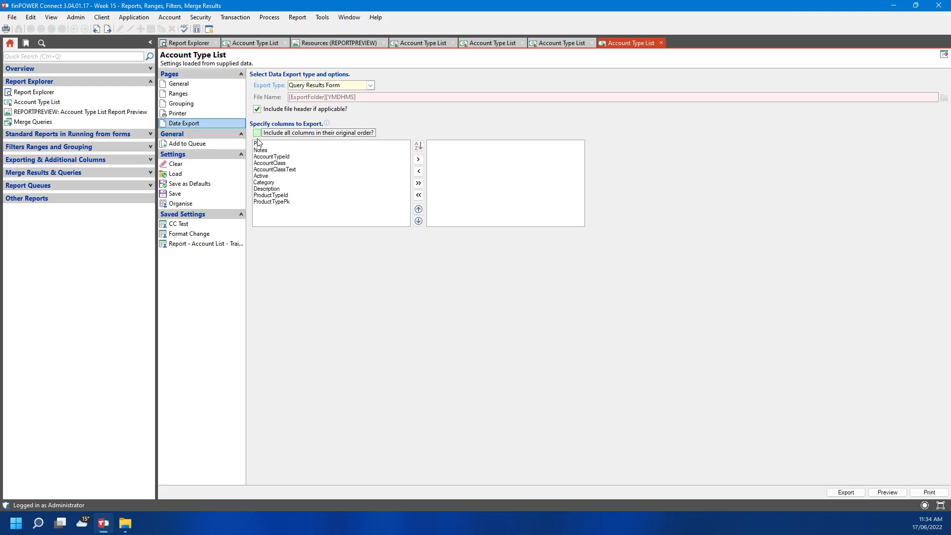
click(418, 146)
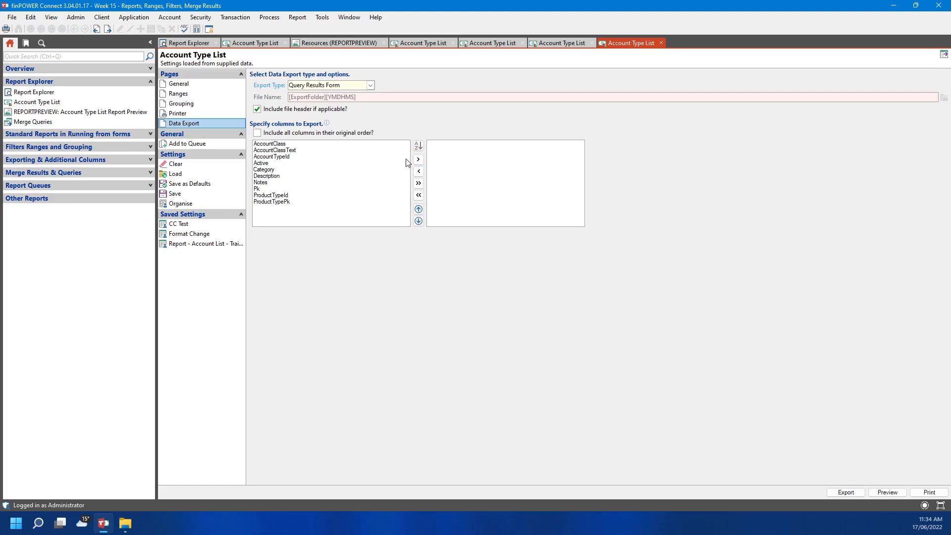
click(263, 150)
click(419, 159)
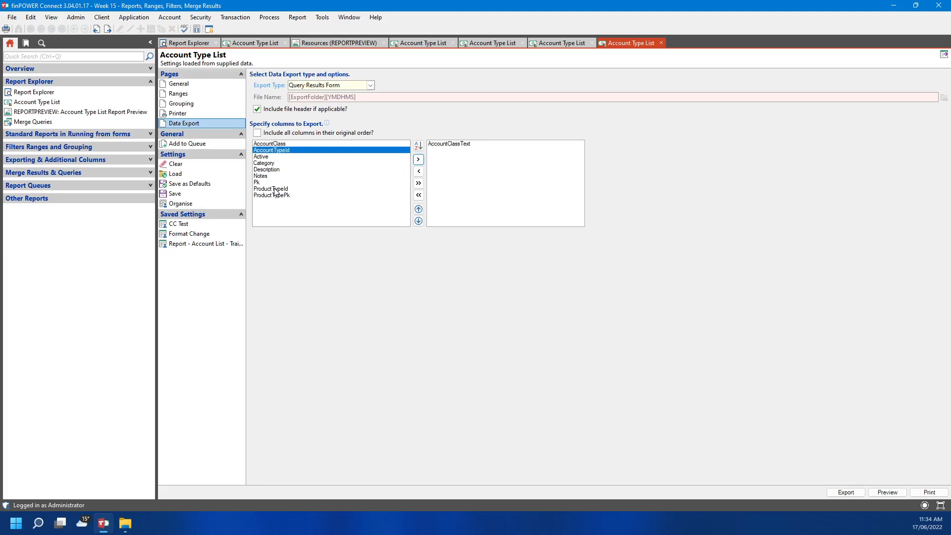
click(264, 163)
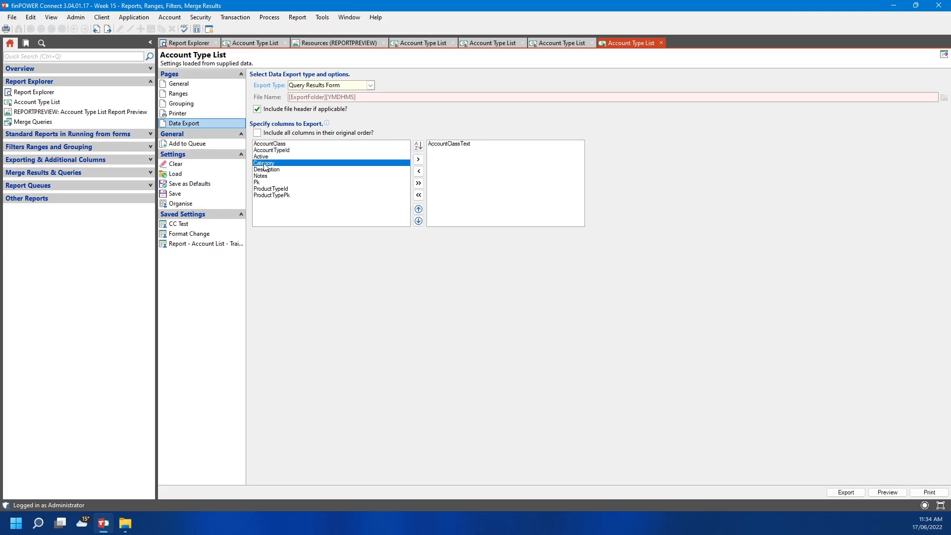
double_click(264, 164)
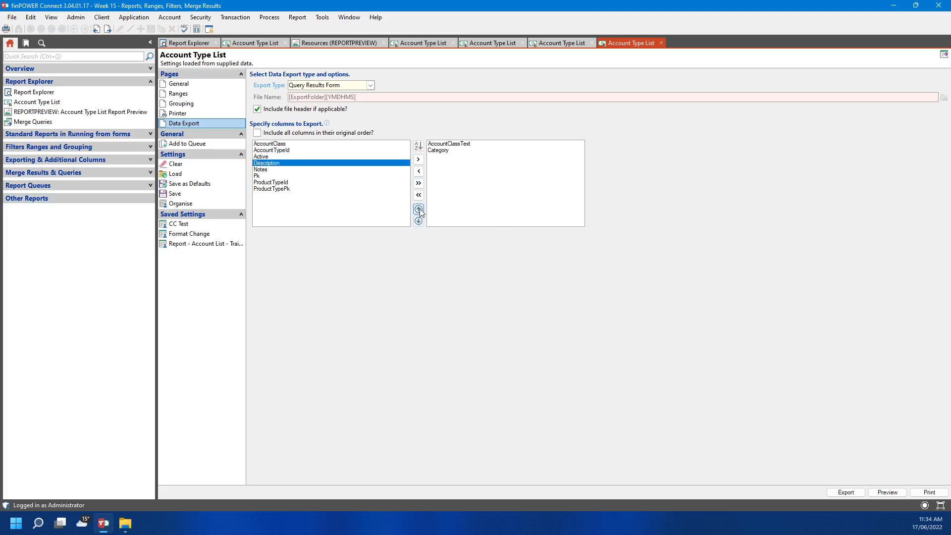
click(286, 158)
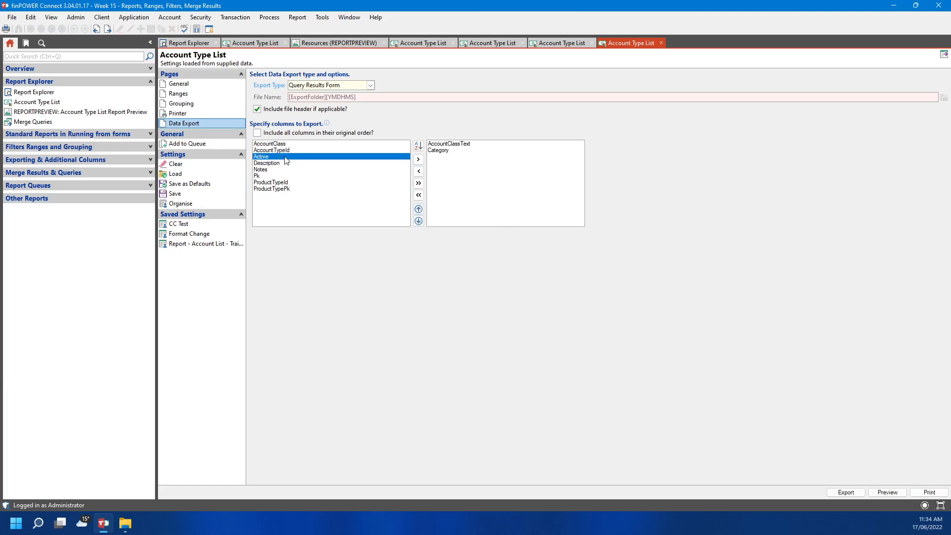
double_click(286, 158)
Add Notes and AccountTypeId, moving both up so the order starts AccountTypeId, Notes
double_click(280, 163)
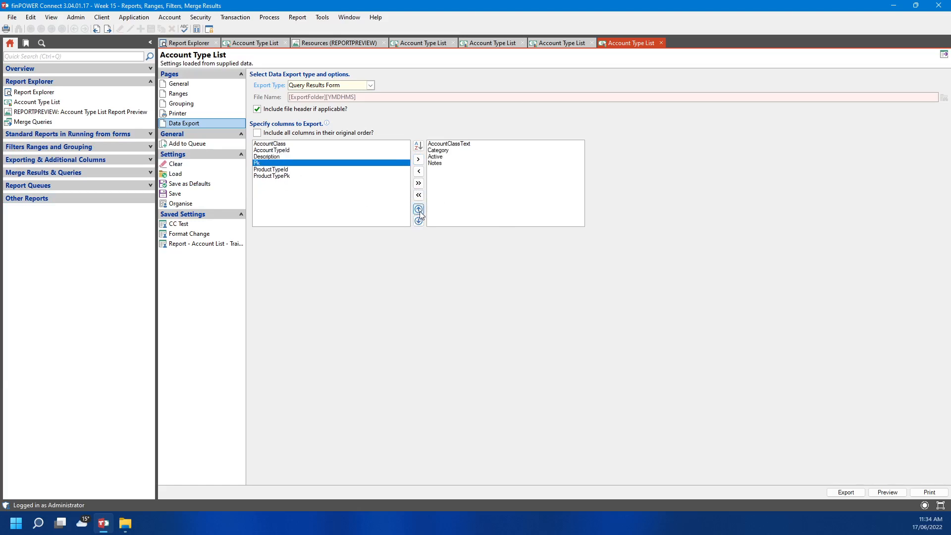
click(439, 163)
click(419, 210)
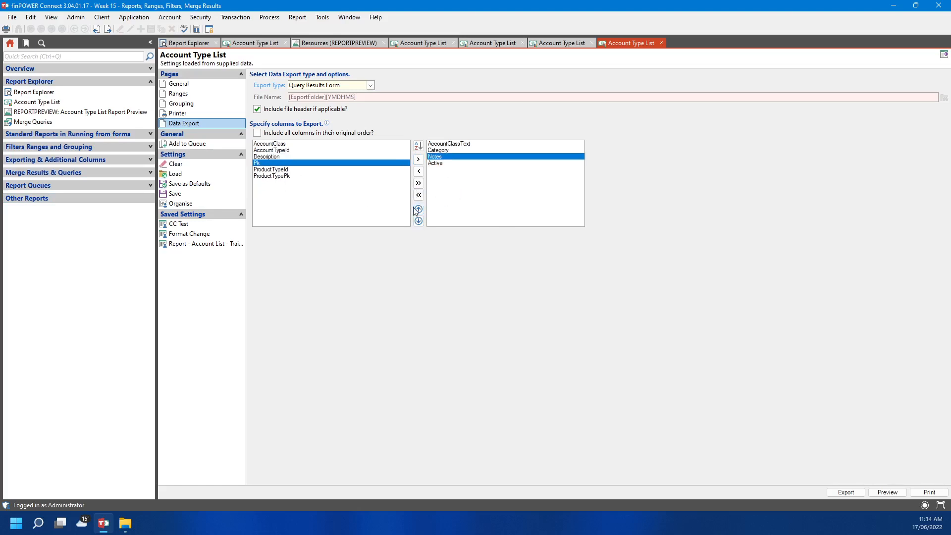
click(417, 210)
click(416, 210)
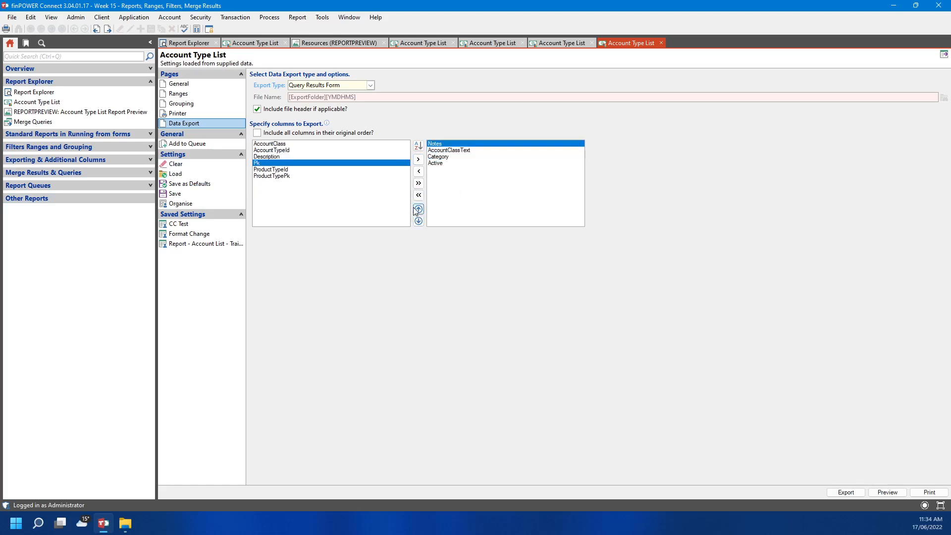
double_click(292, 151)
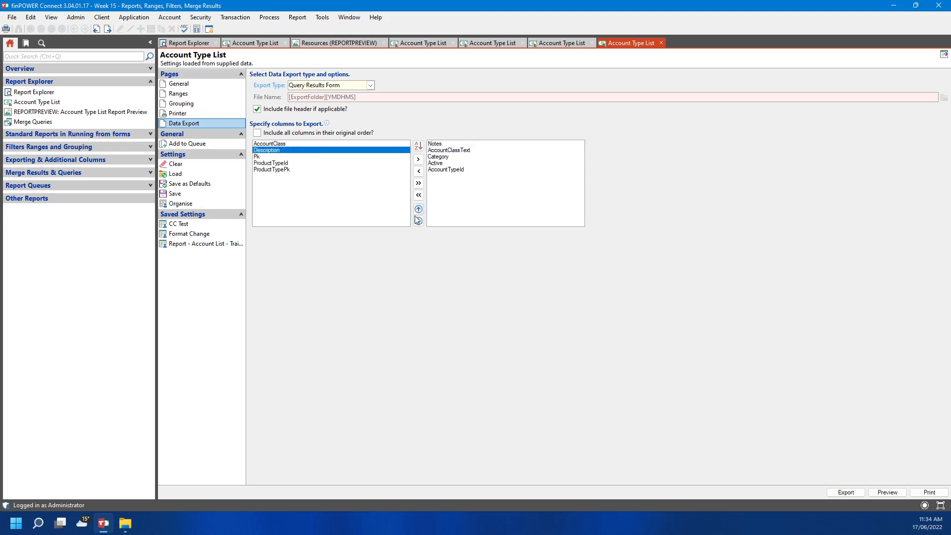
click(446, 169)
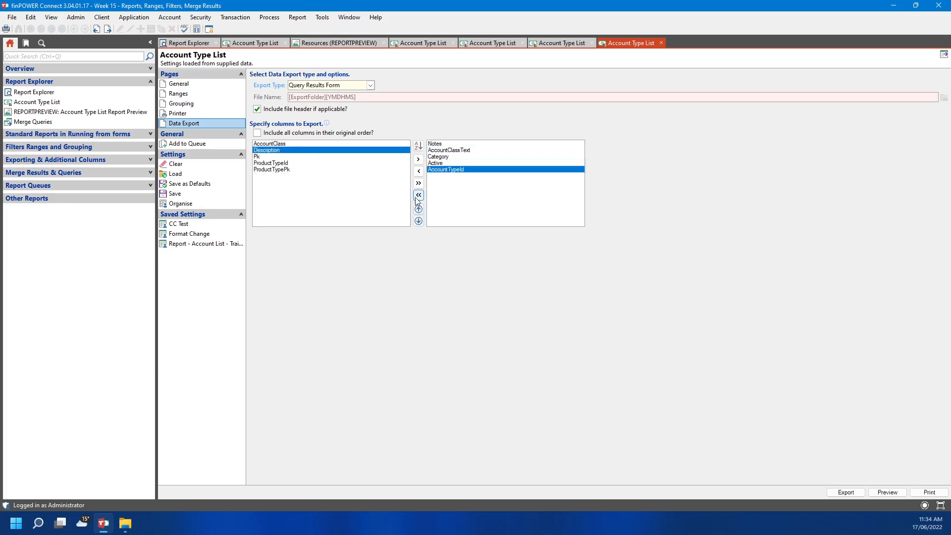
click(419, 210)
click(419, 210)
click(419, 210)
click(418, 210)
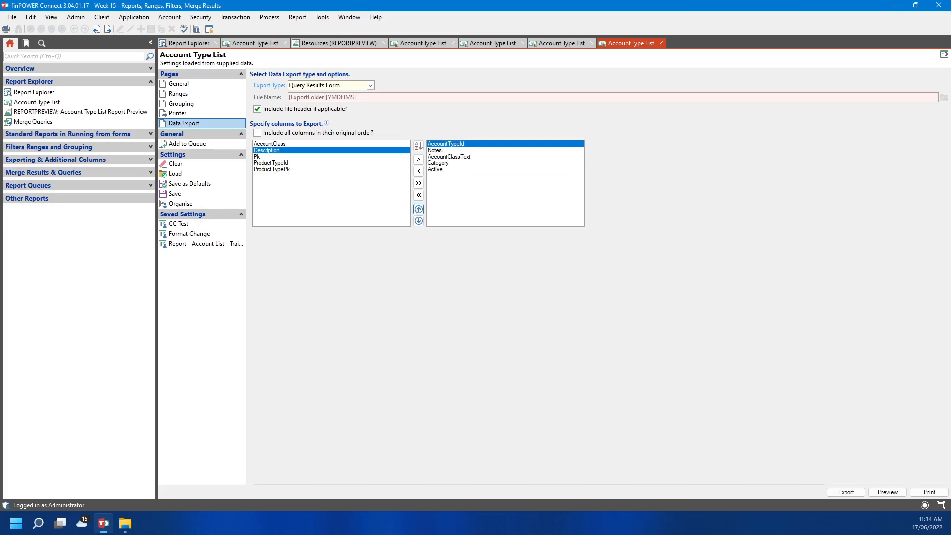
Export the 14 account types to a results grid and show its filter row
click(855, 493)
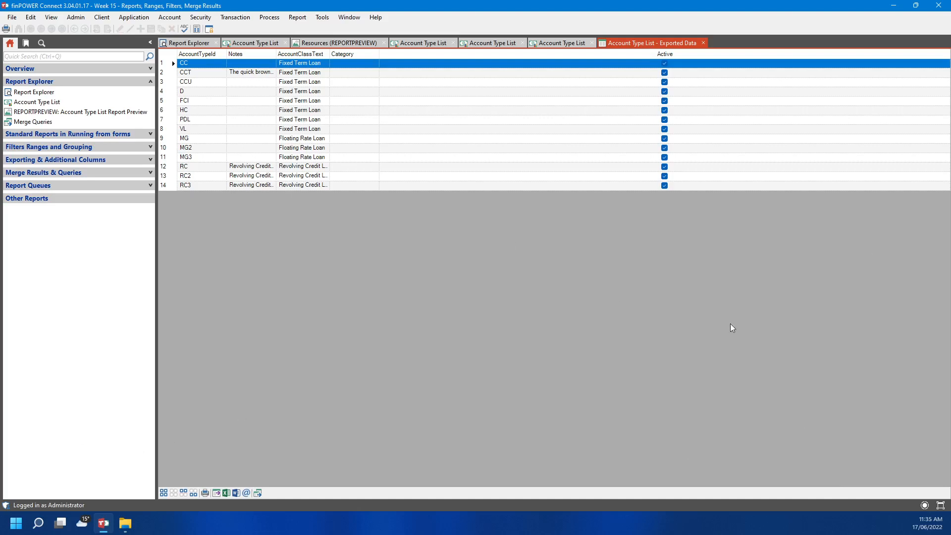
right_click(469, 57)
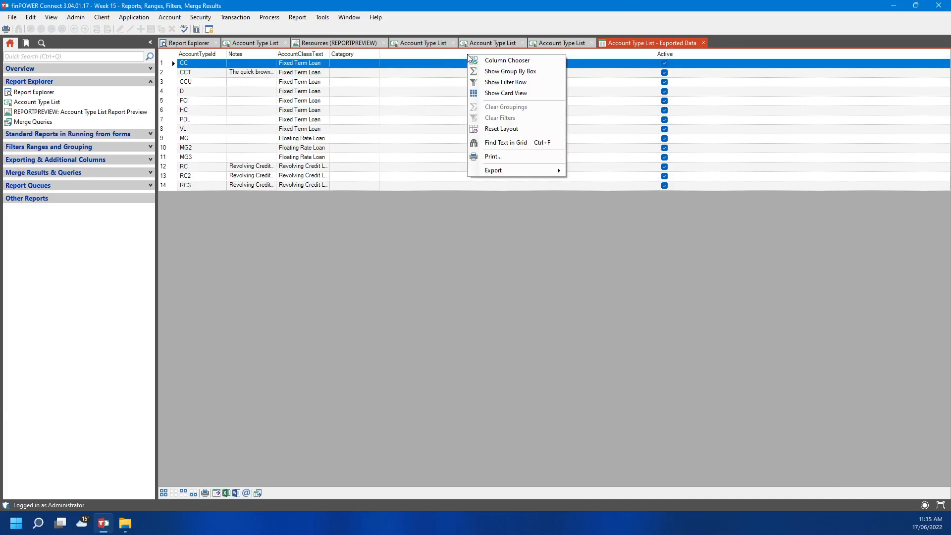
click(504, 60)
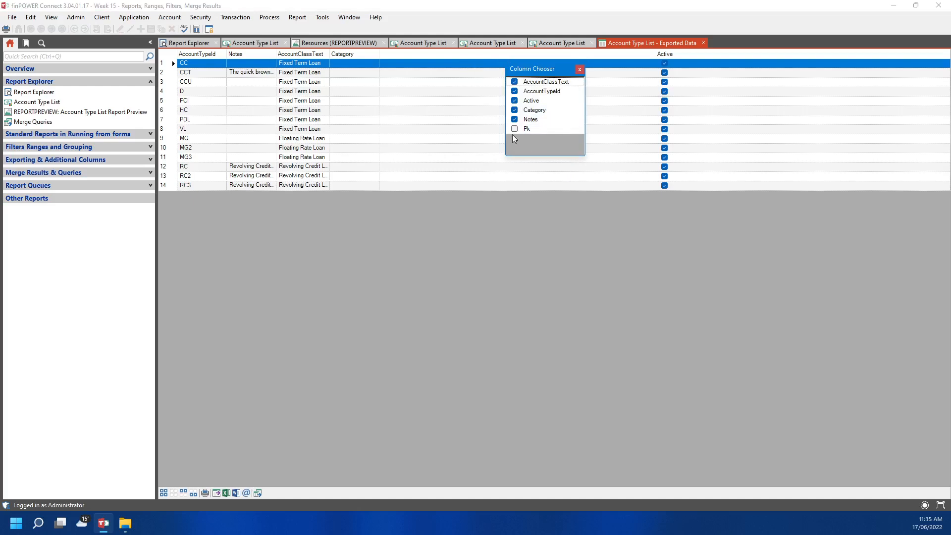
click(580, 69)
right_click(423, 54)
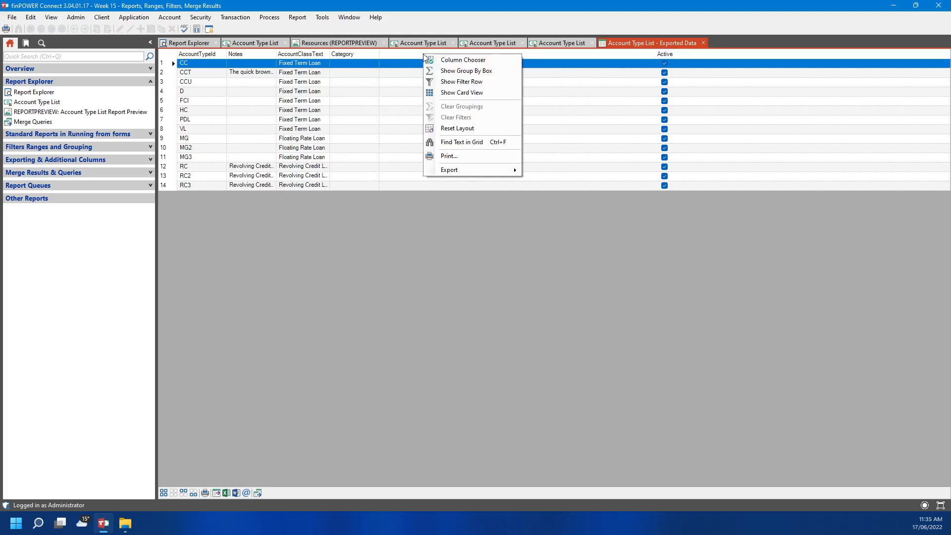
click(461, 82)
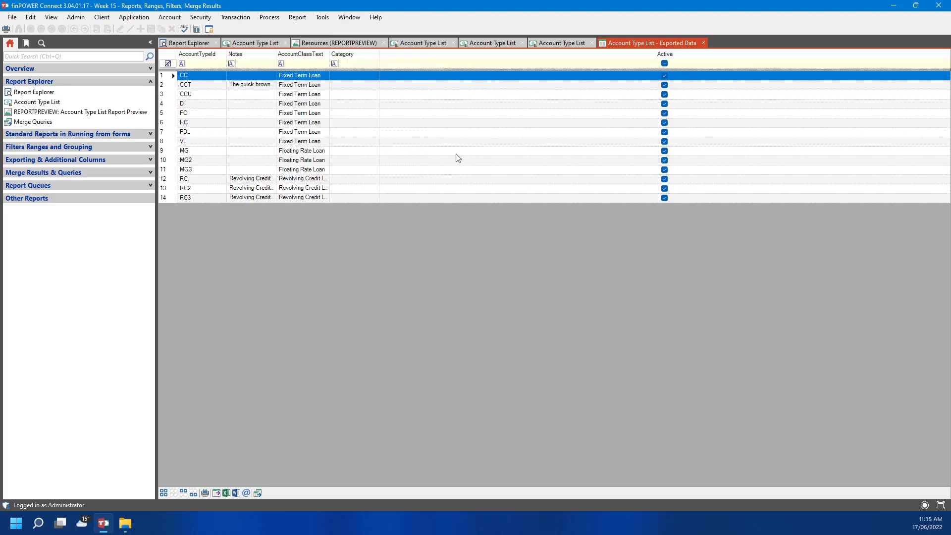
right_click(389, 113)
mouse_move(456, 226)
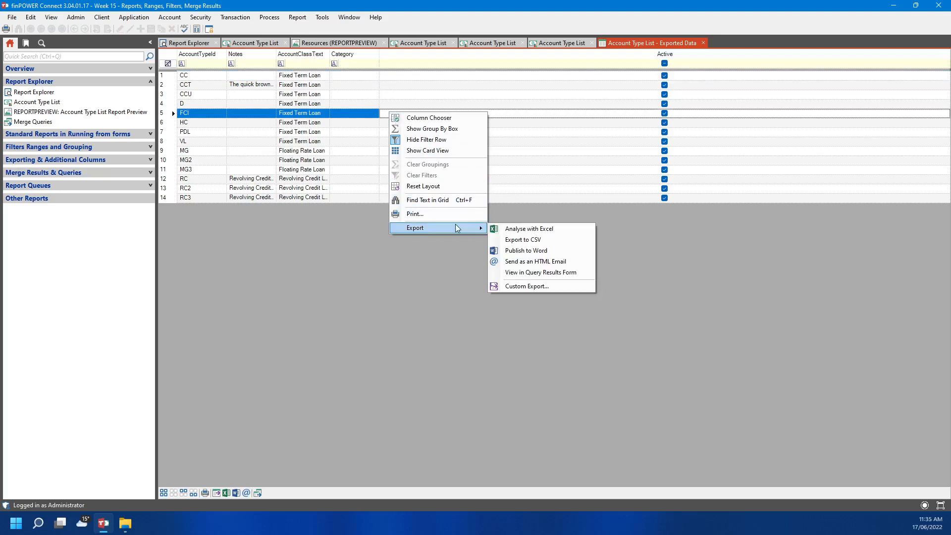
click(557, 285)
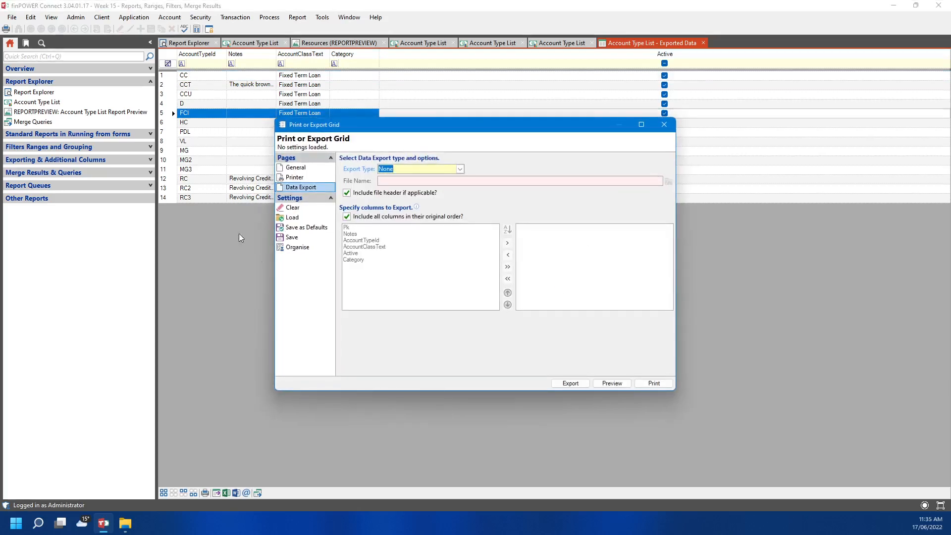
click(460, 169)
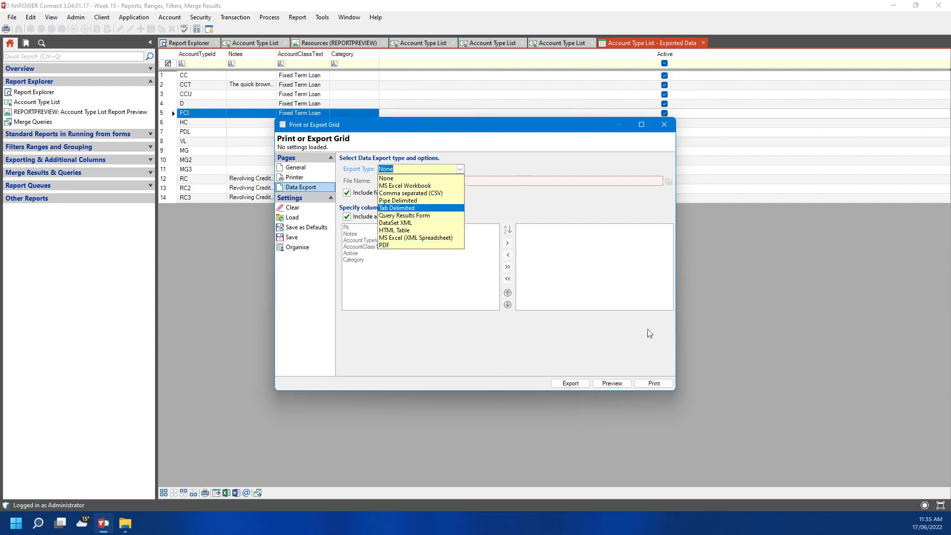
click(664, 125)
click(664, 124)
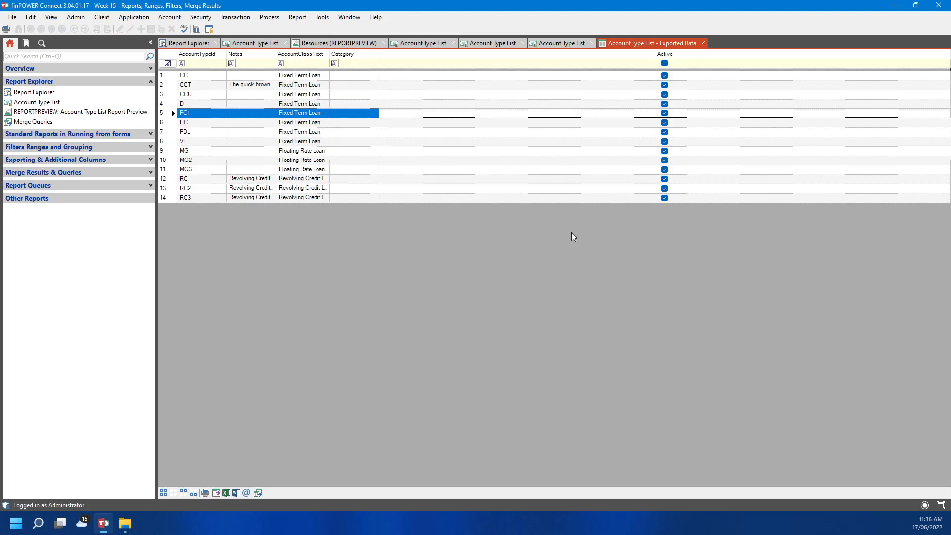
Set the Loan Overdue Report to export to Query Results Form with hand-picked columns, sorted A-Z
click(183, 45)
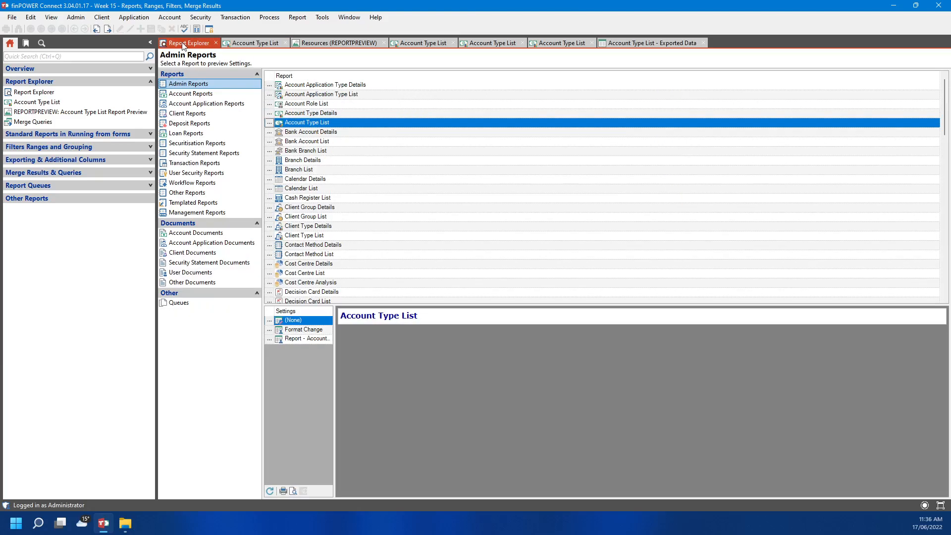
click(189, 123)
click(185, 132)
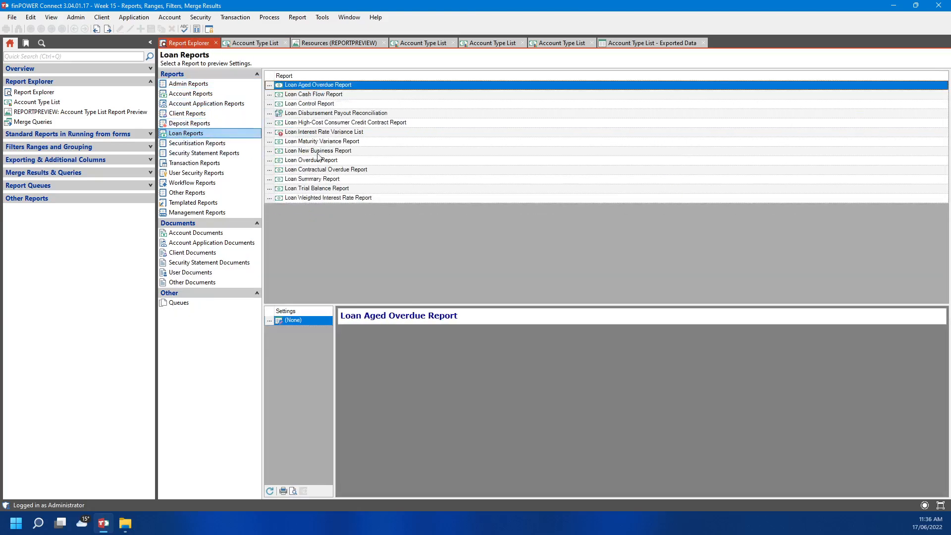
click(270, 160)
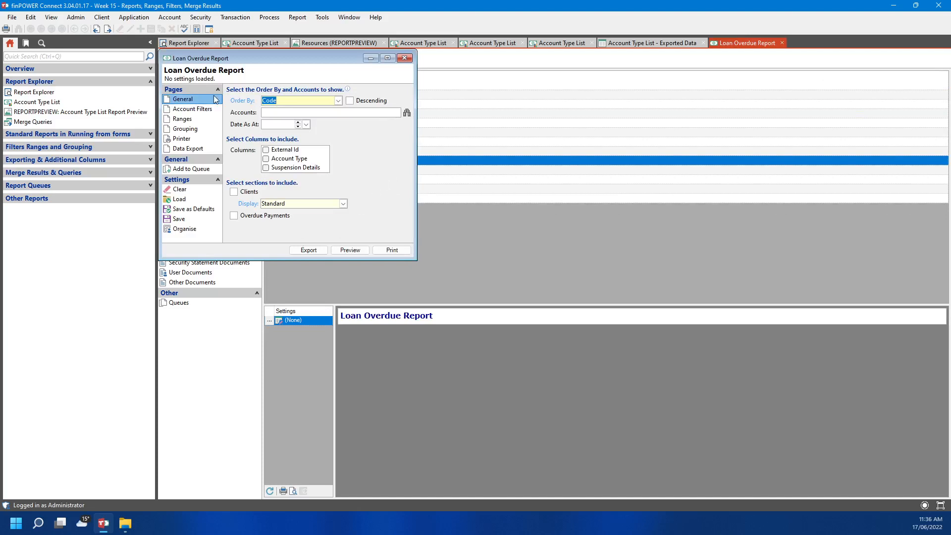
click(206, 149)
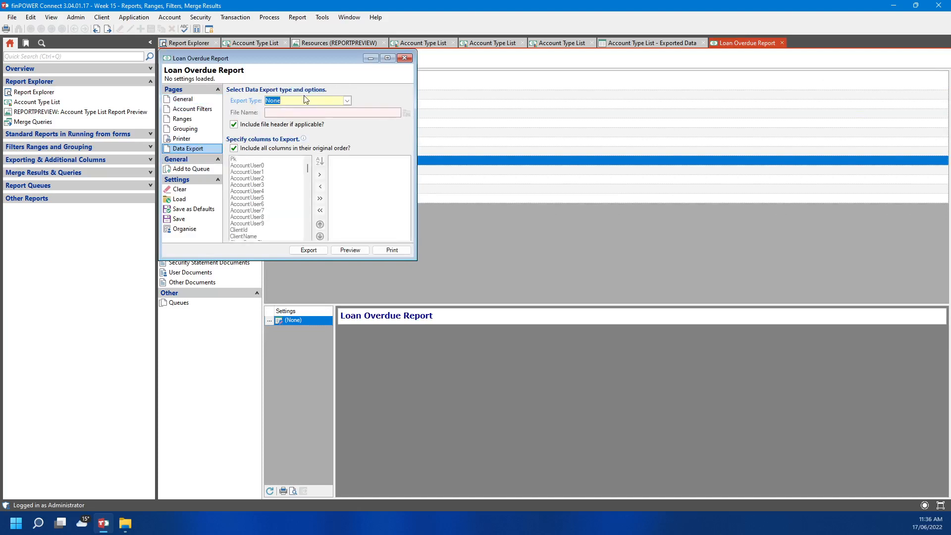
click(347, 101)
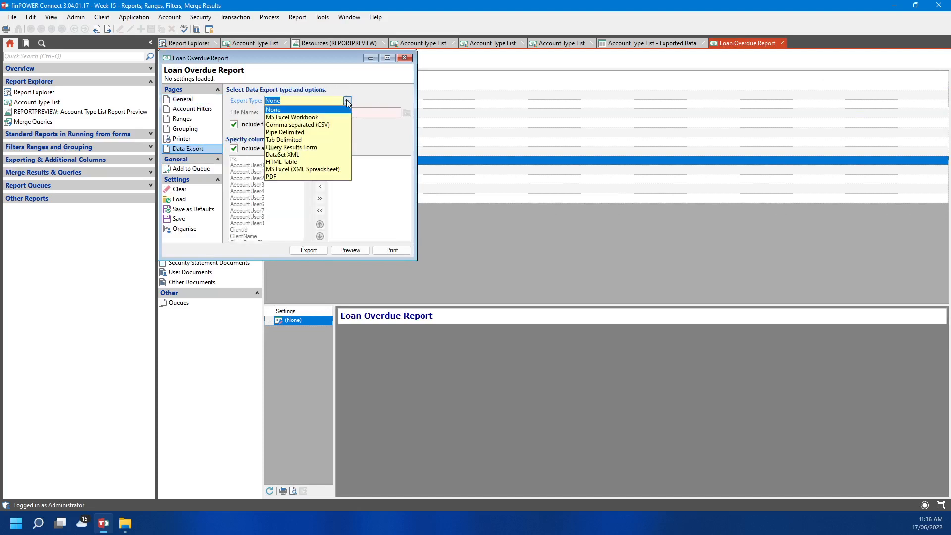
click(317, 148)
click(234, 148)
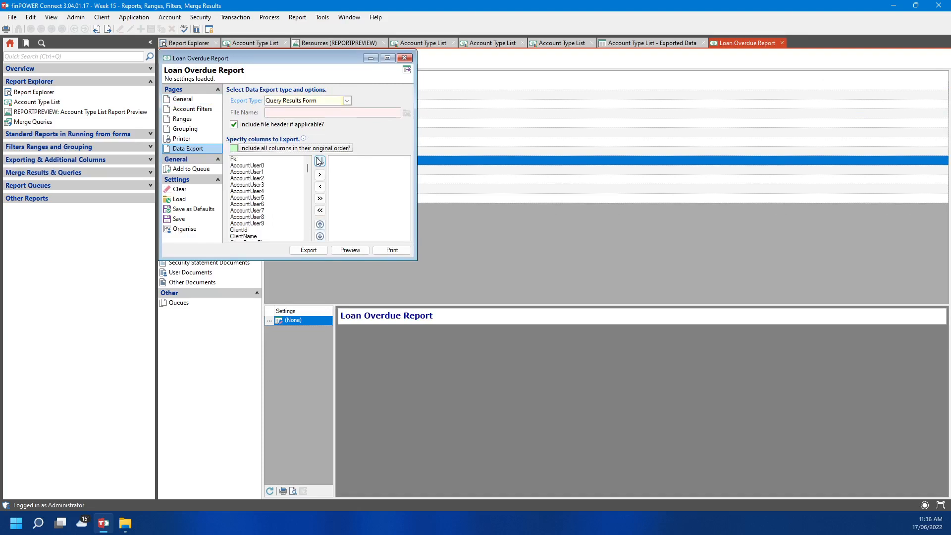
click(319, 161)
Add AccountId, the allocated fee, interest and principal columns, AmountFinanced and AvailableCredit1–2
double_click(255, 159)
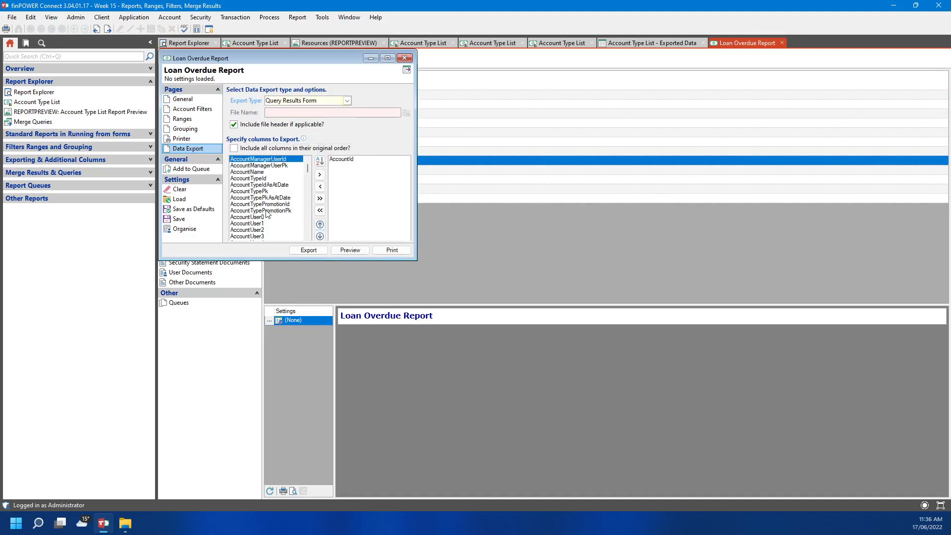
scroll(266, 214, down, 10)
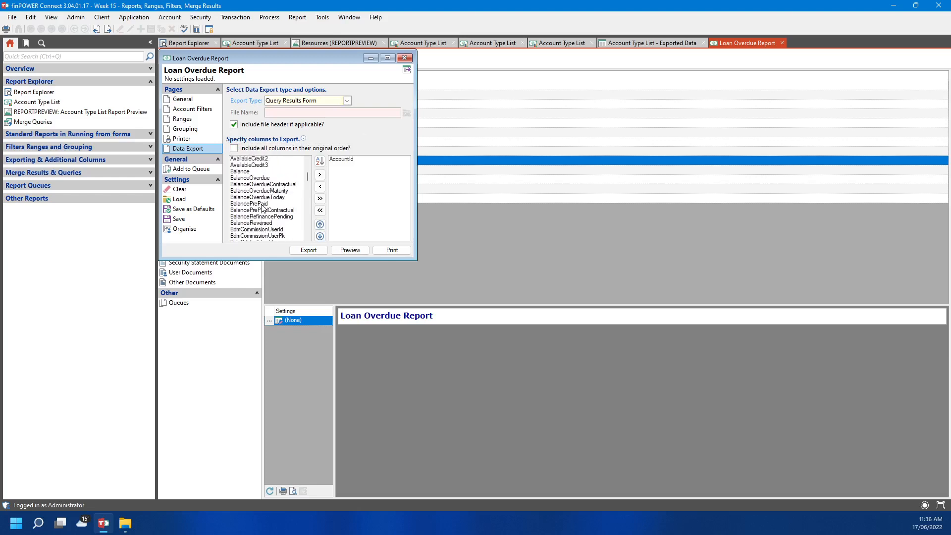
scroll(263, 208, up, 4)
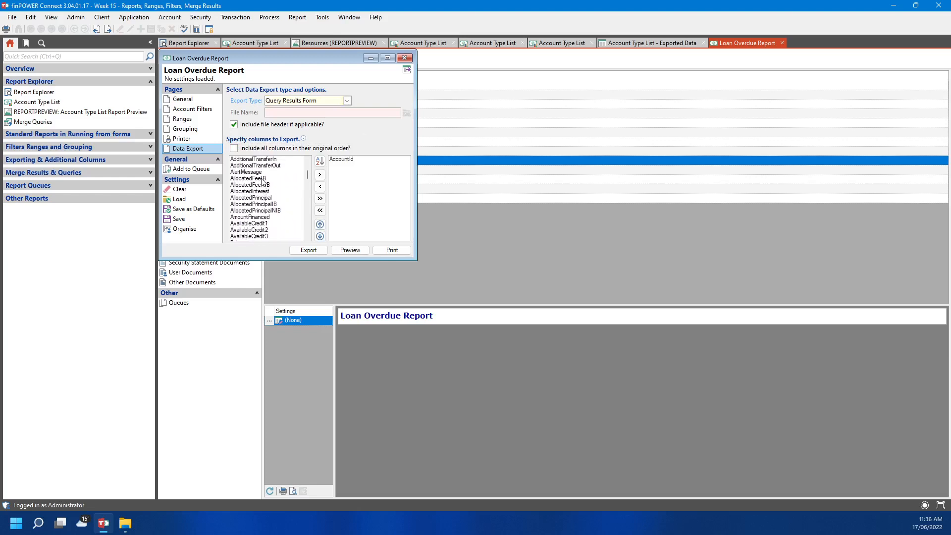
double_click(263, 179)
double_click(250, 237)
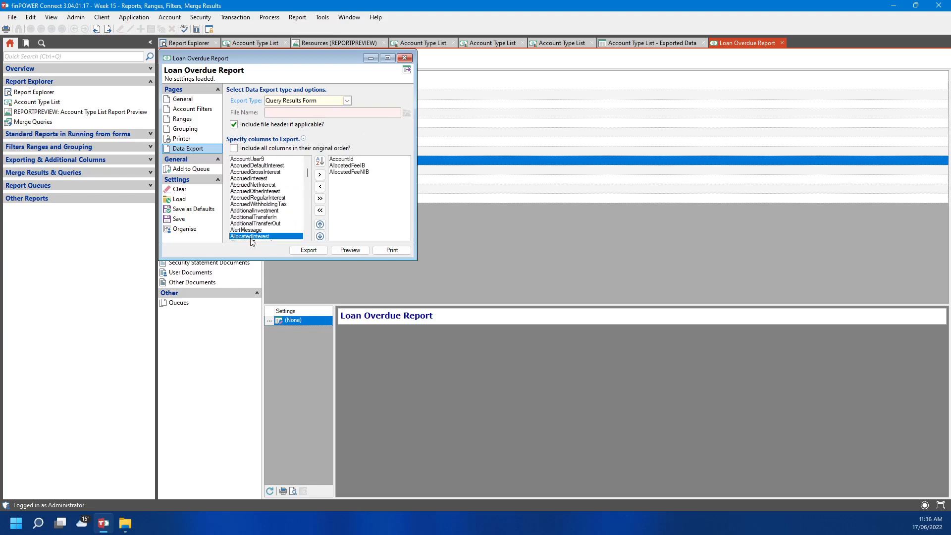
double_click(250, 237)
double_click(251, 237)
double_click(250, 237)
double_click(250, 237)
double_click(250, 236)
double_click(251, 237)
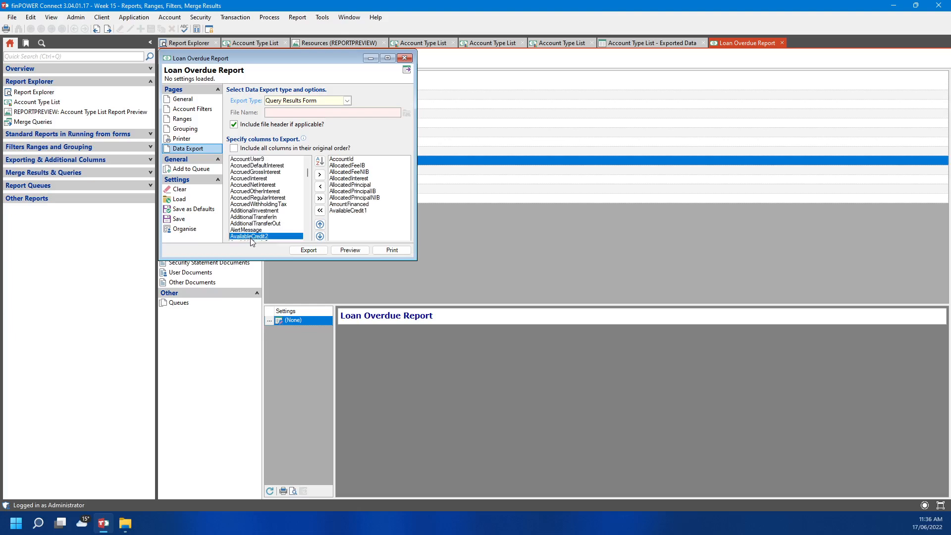
double_click(251, 237)
scroll(263, 208, down, 2)
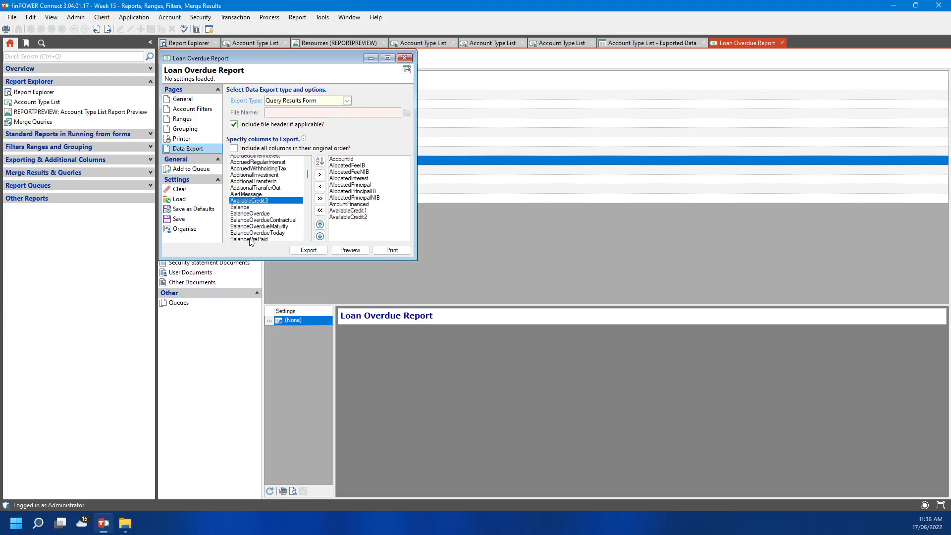
Export the Loan Overdue Report to an 8-account grid and return to Loan Reports
click(309, 251)
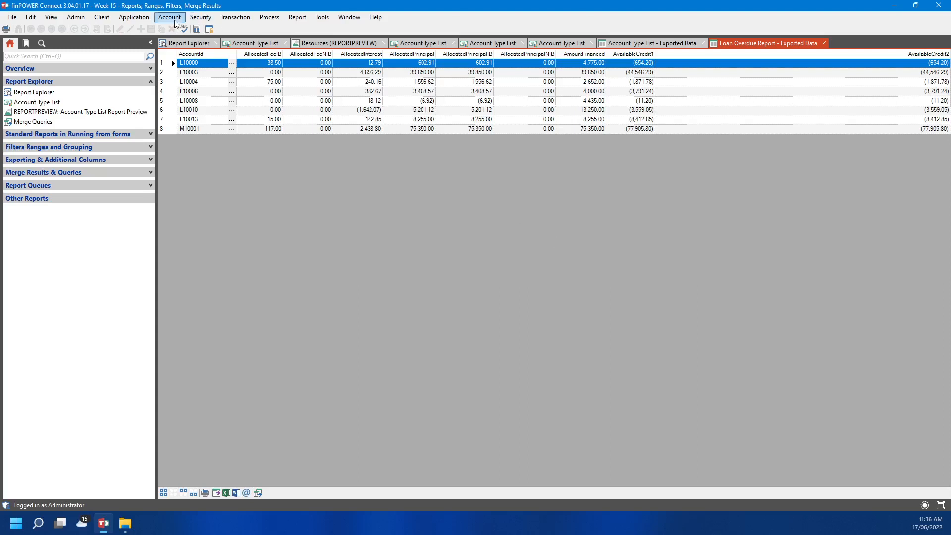
click(189, 43)
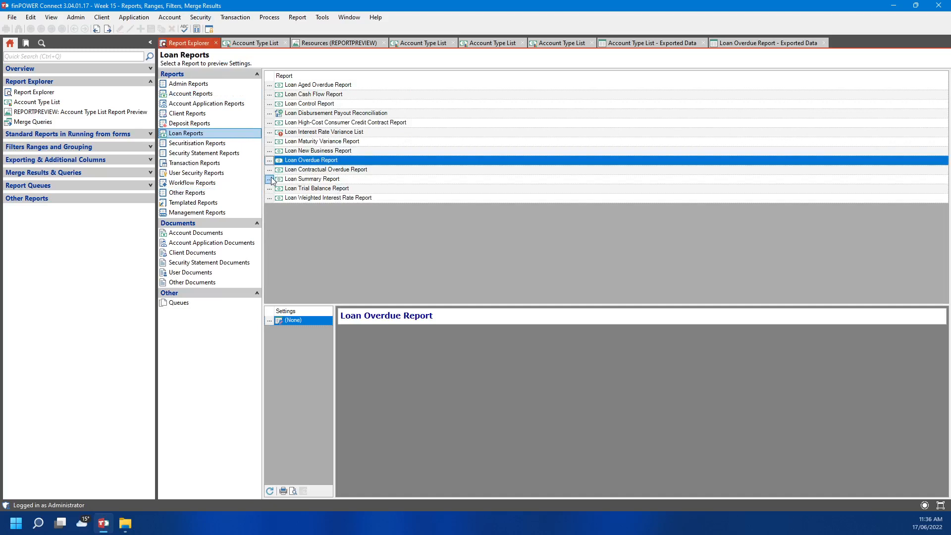
Export the Loan Interest Rate Variance List, all columns kept, to a 5-account Query Results Form grid
click(270, 132)
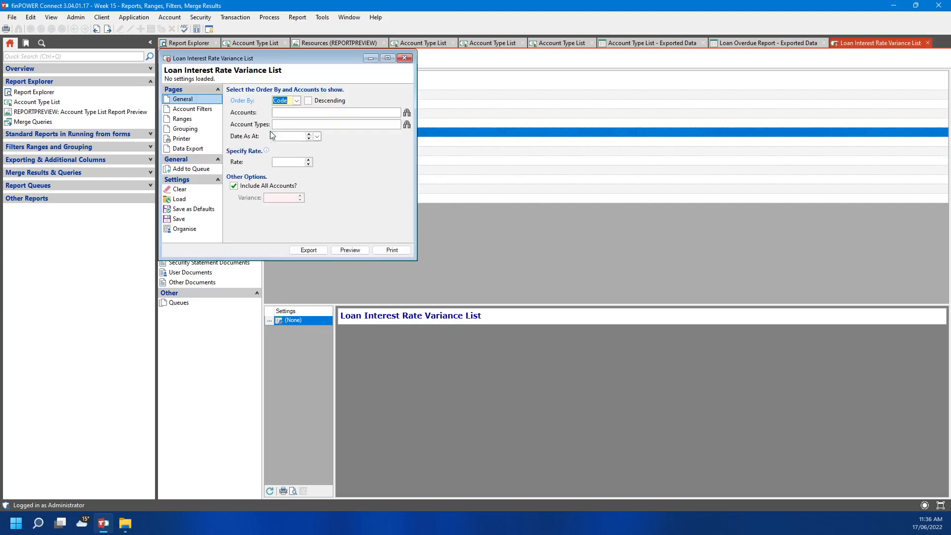
click(198, 148)
click(347, 100)
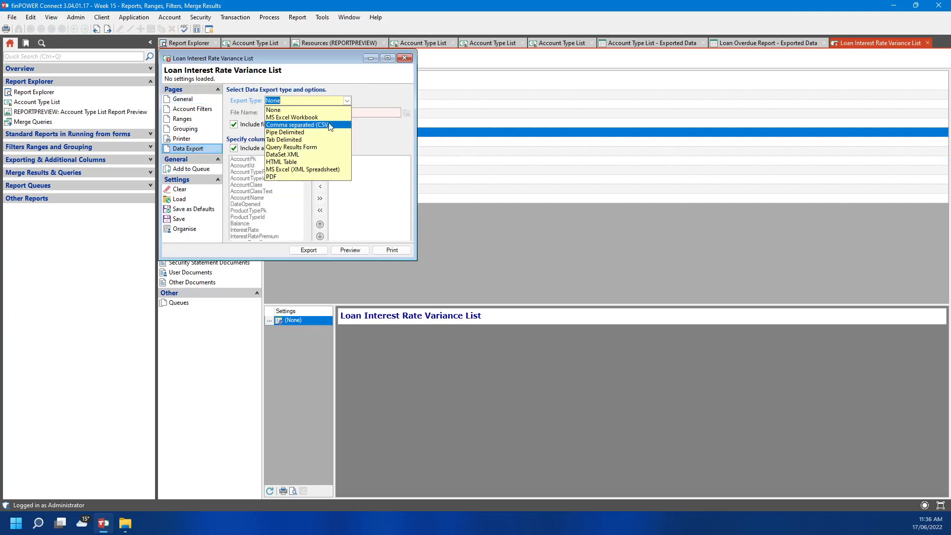
click(323, 147)
click(234, 148)
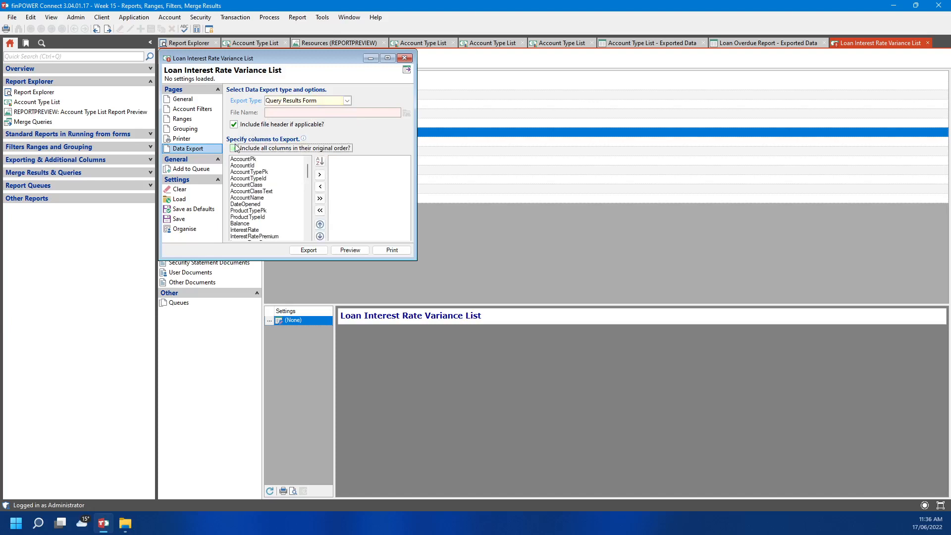
click(234, 149)
click(308, 250)
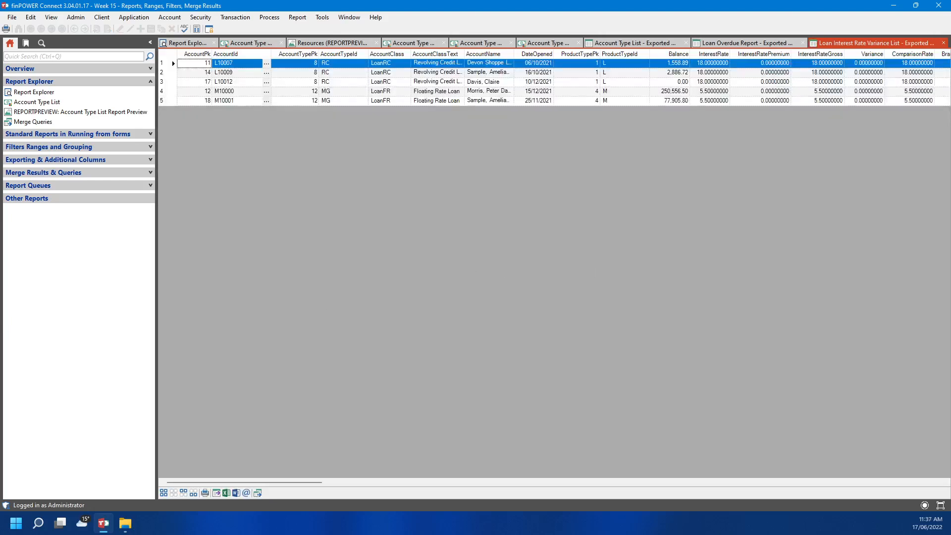
Merge the Loan Overdue Report and Loan Interest Rate Variance List exported data horizontally, joined on AccountId
click(257, 493)
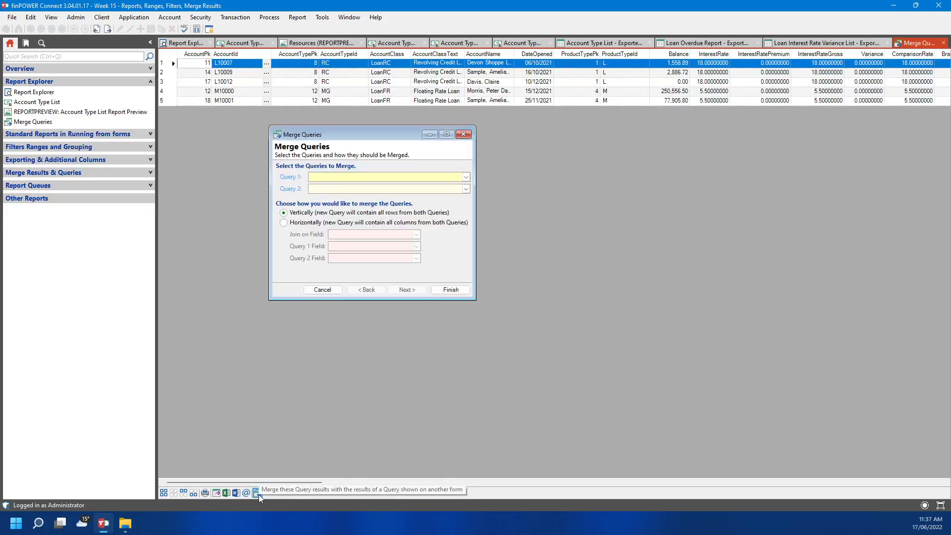
click(465, 177)
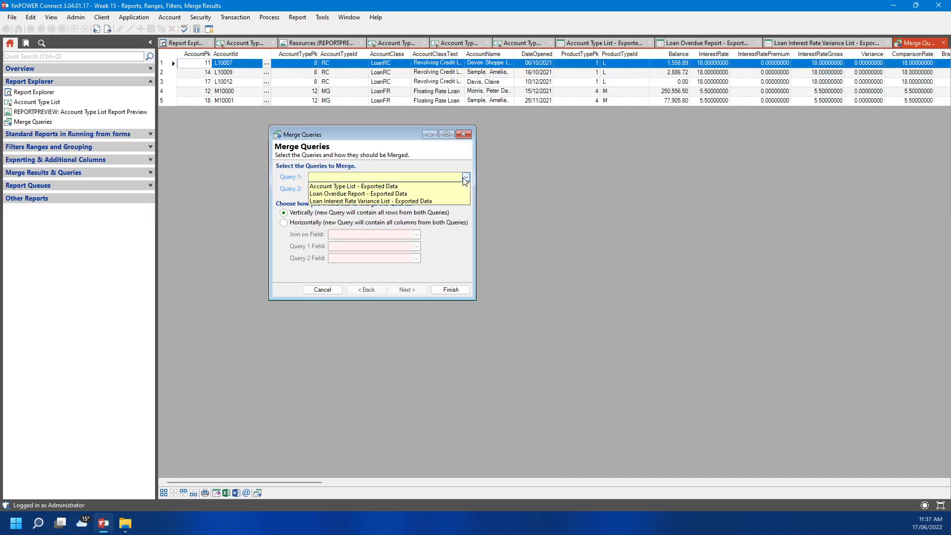
click(446, 193)
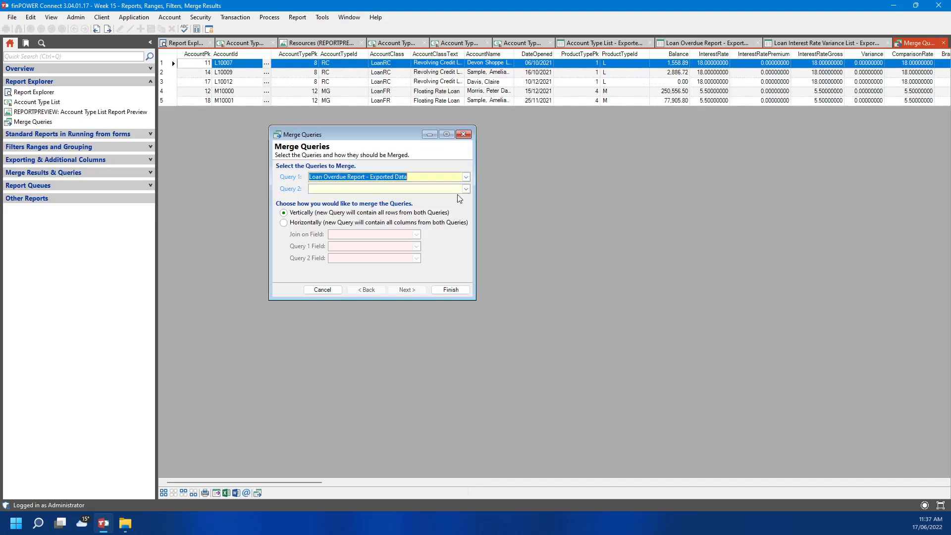
click(466, 189)
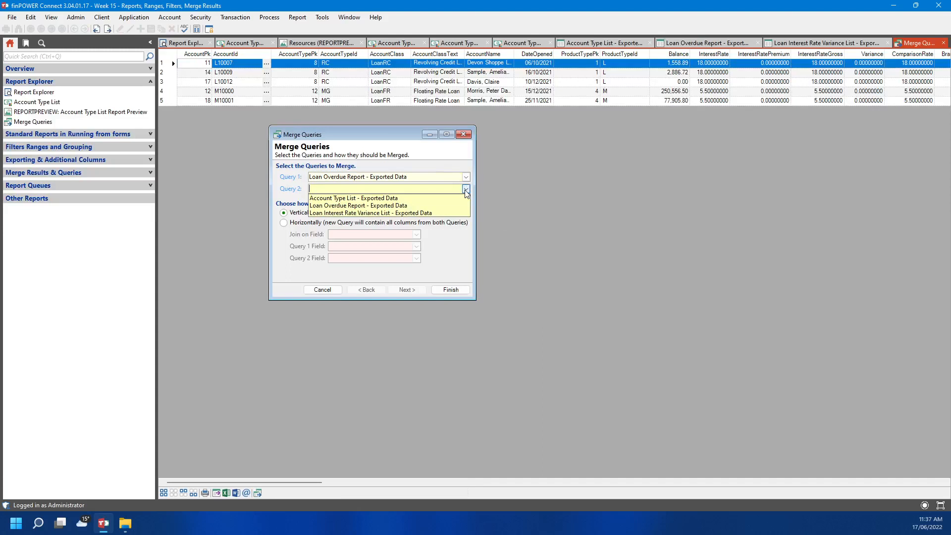
click(450, 214)
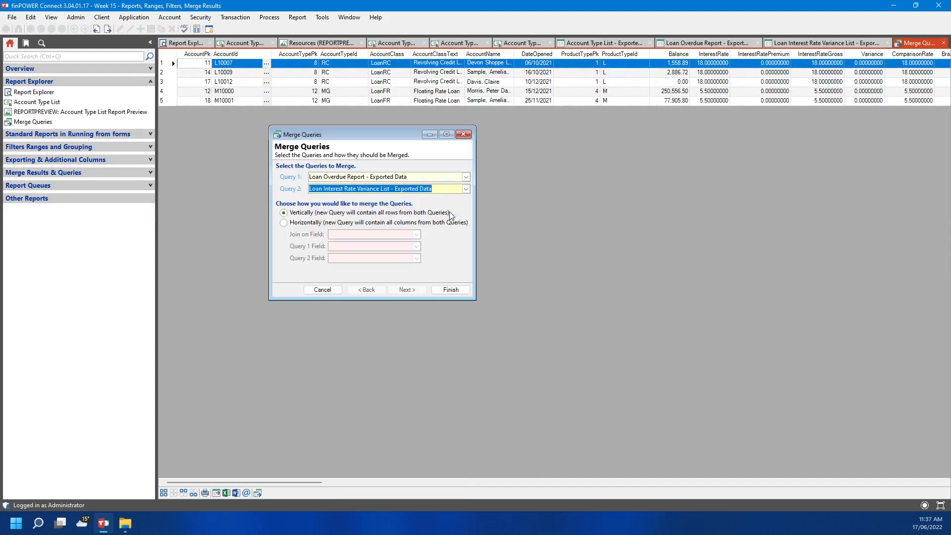
click(293, 222)
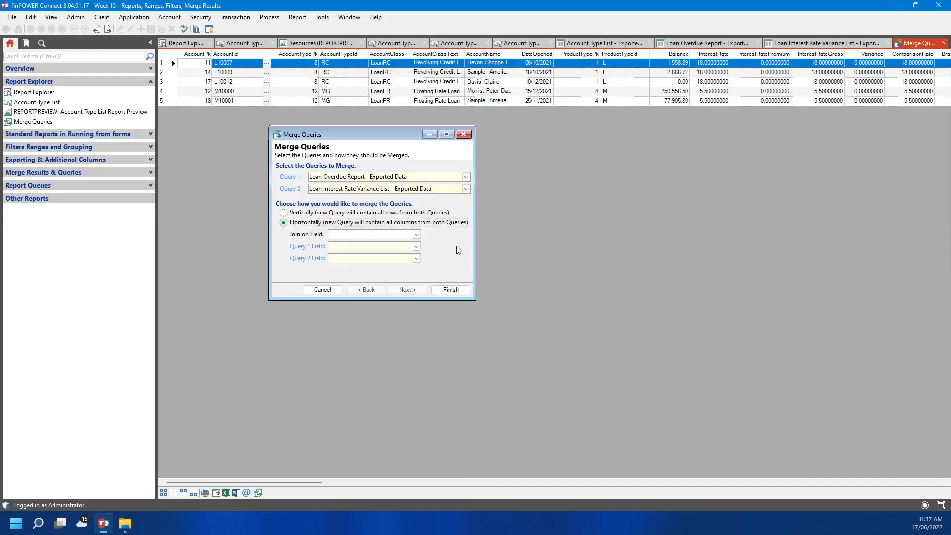
click(417, 236)
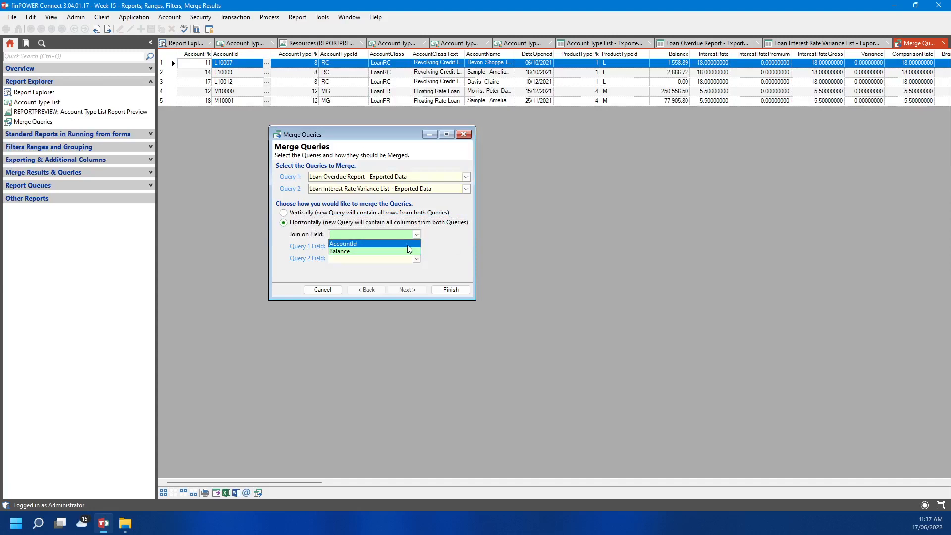
click(408, 244)
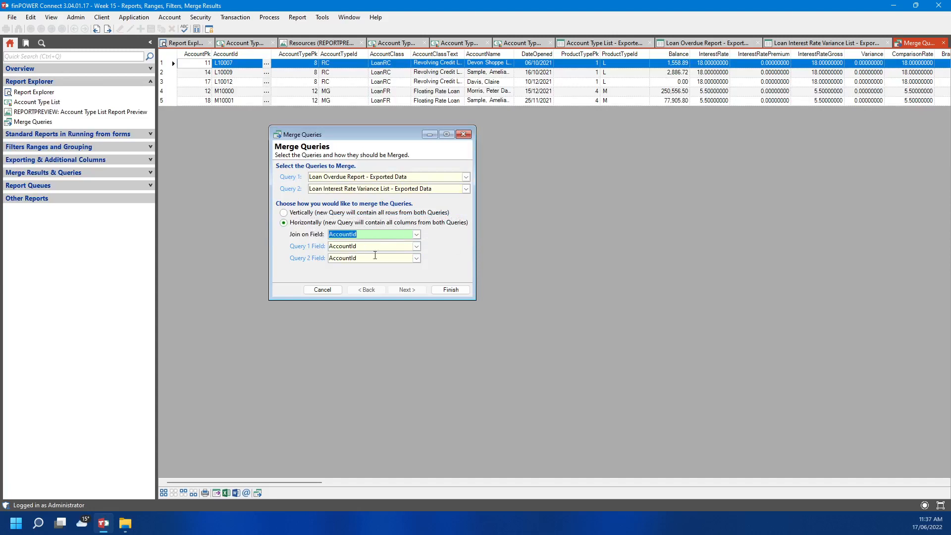
click(437, 293)
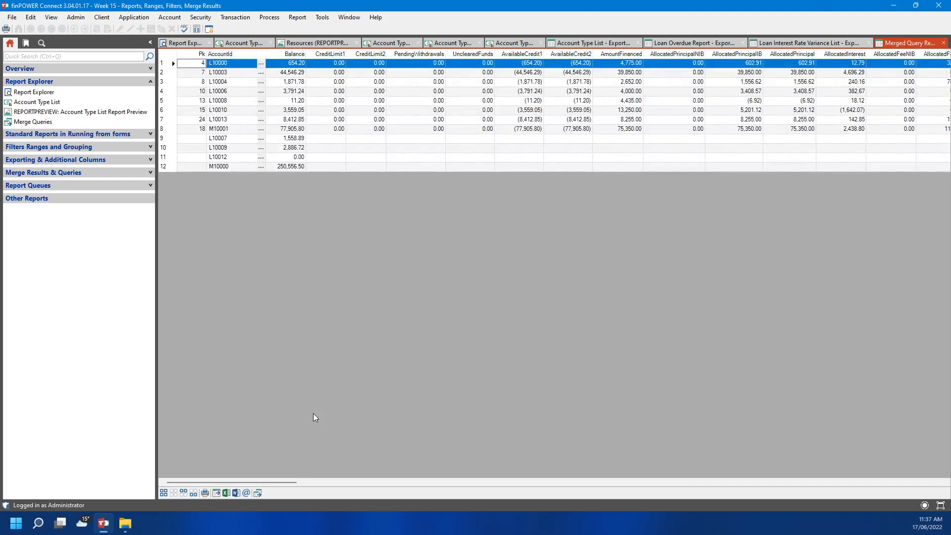
Show the filter row above the merged grid, then bring up the tab menu for closing windows
drag(266, 481, 233, 467)
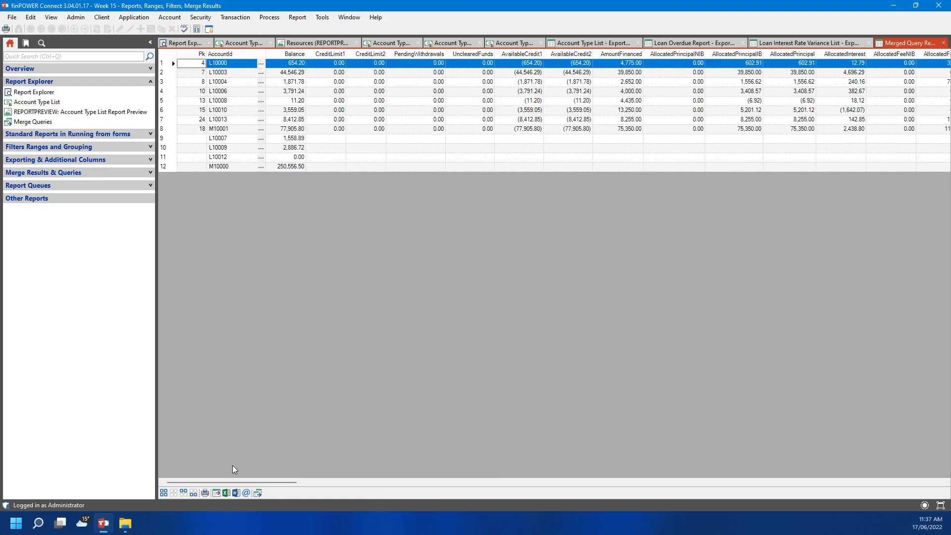
right_click(396, 50)
click(441, 78)
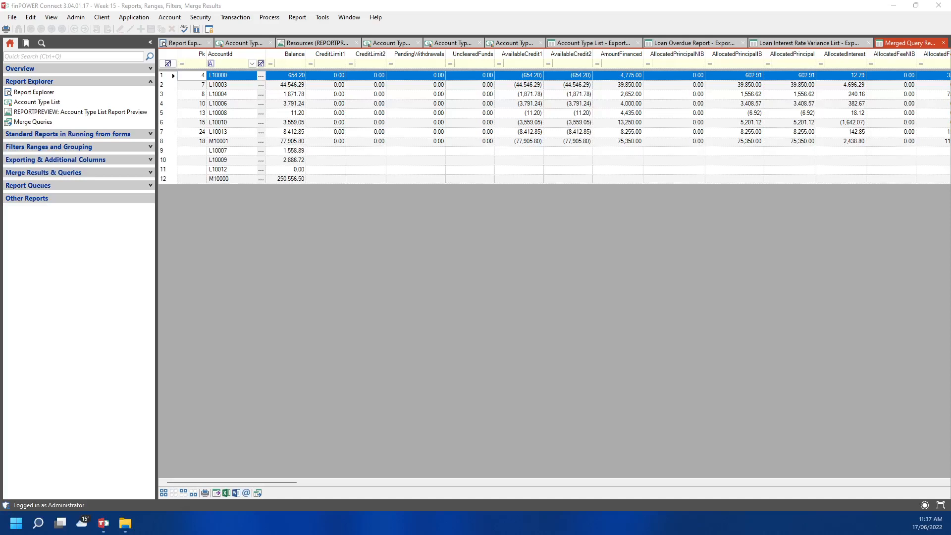
right_click(179, 44)
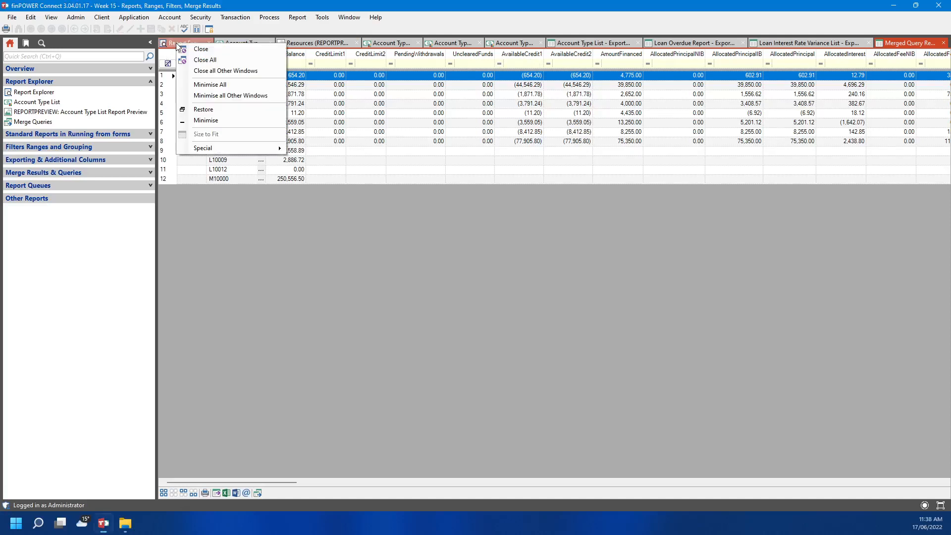
Close all open report windows and launch Report Explorer from the Standard Reports shortcuts
click(205, 59)
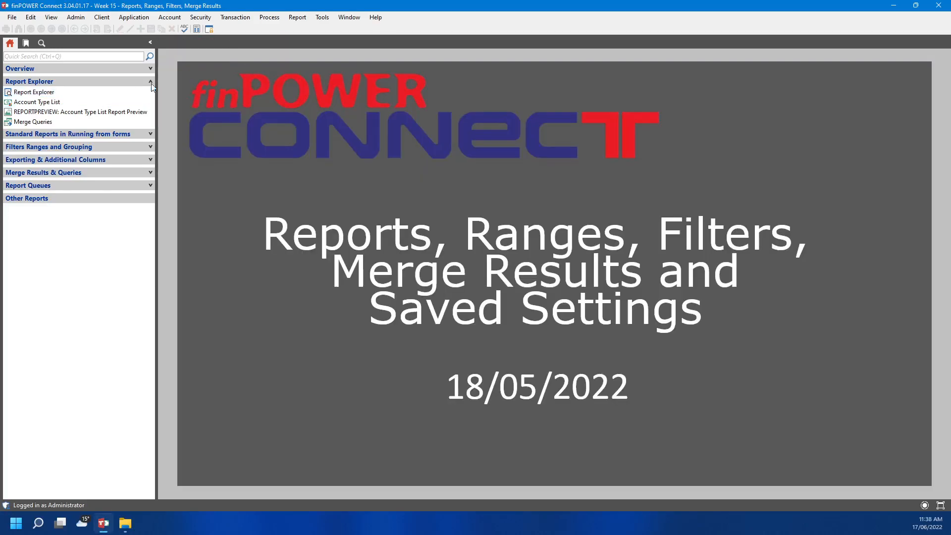
click(130, 80)
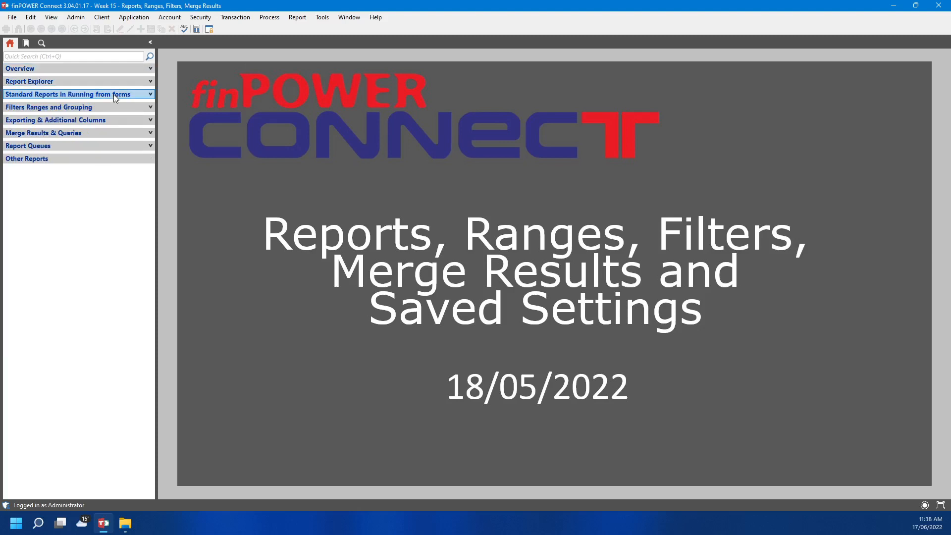
click(114, 94)
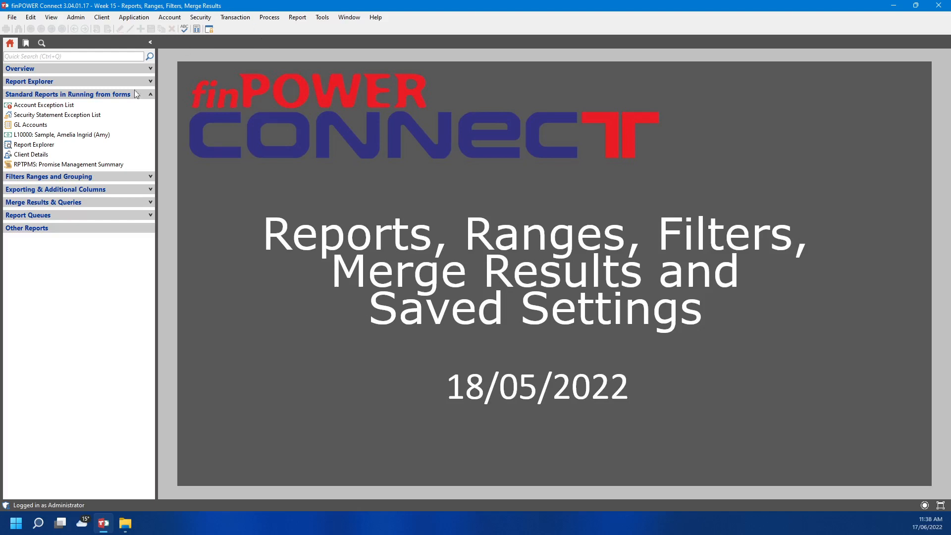
click(74, 145)
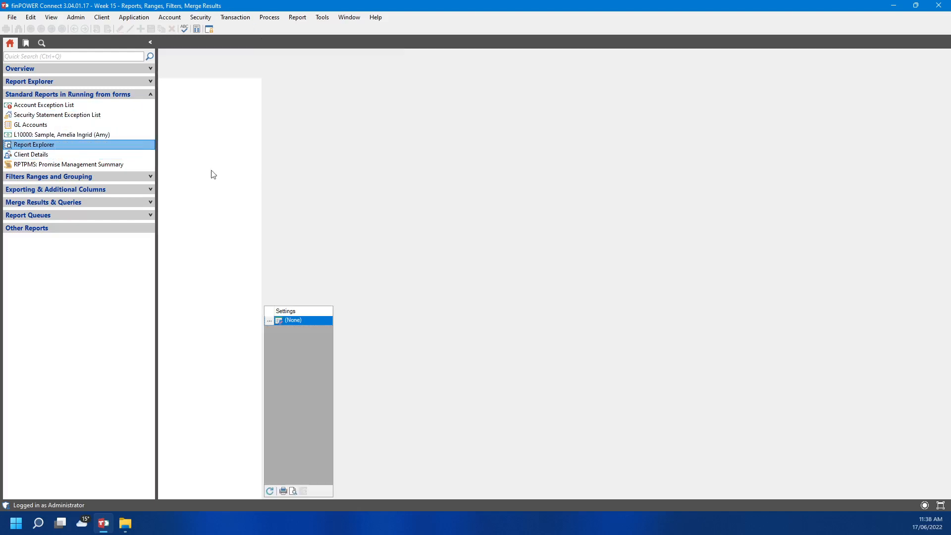
Open Account Exception List settings and tick Balance Mismatch, Direct Debits Stopped and High-Cost Loan Warnings
click(81, 105)
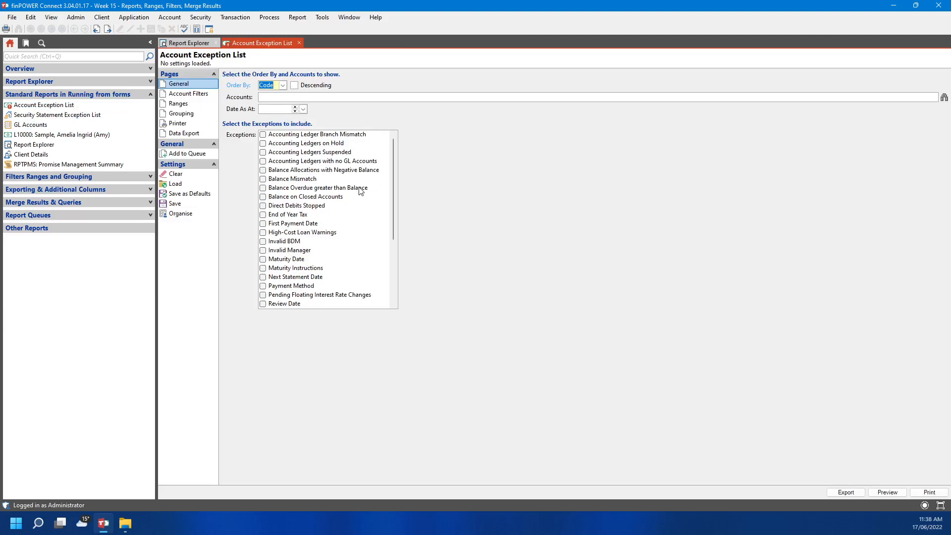
click(263, 179)
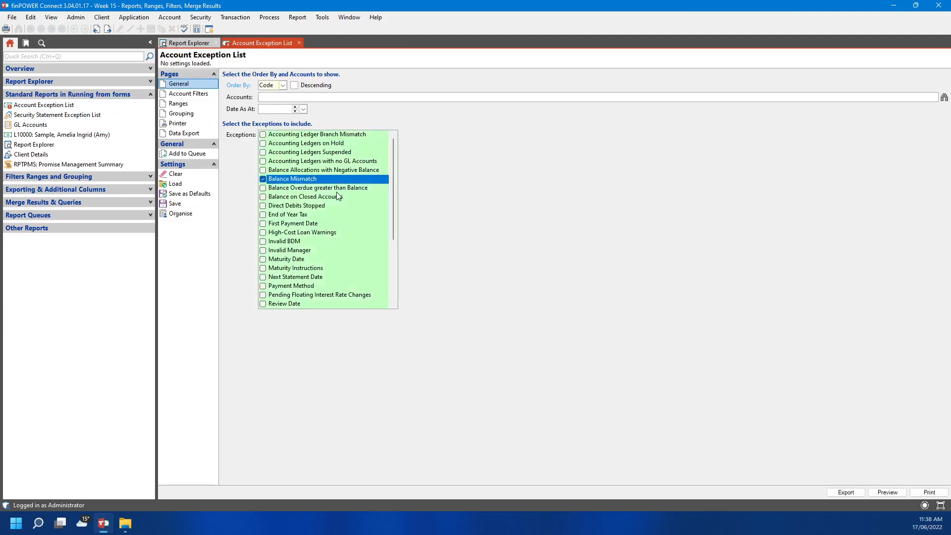
click(265, 206)
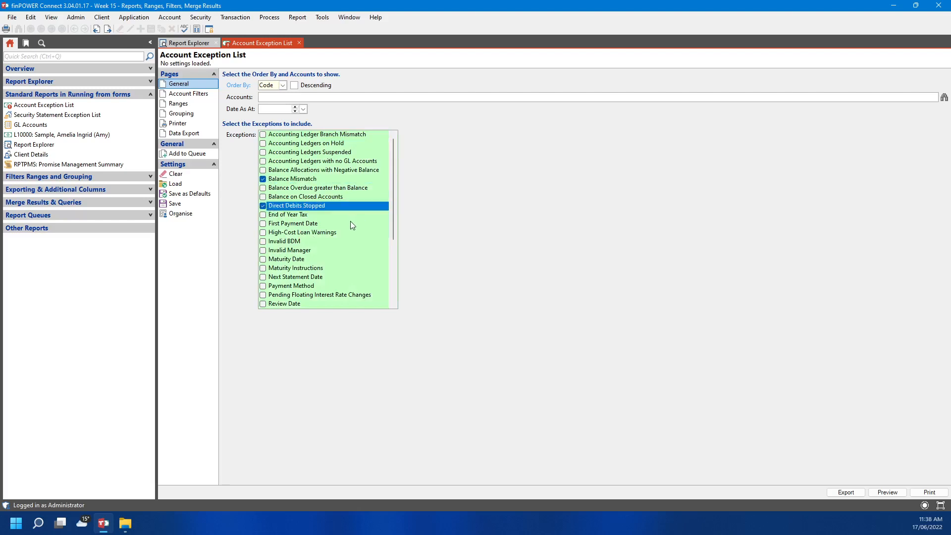
click(263, 232)
Tick all eight Suspended exceptions, from Suspended - 'Other' through Suspended - Interest
scroll(371, 267, down, 4)
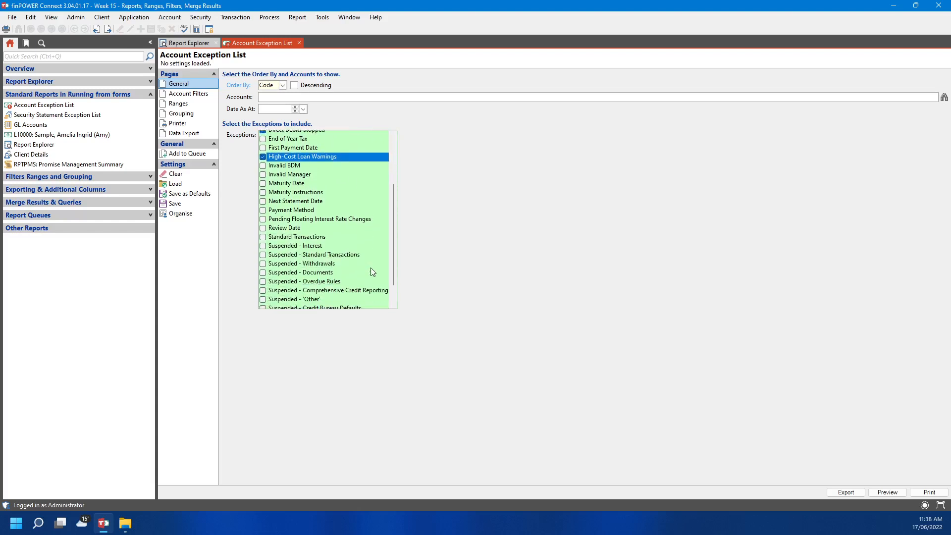
scroll(371, 268, down, 1)
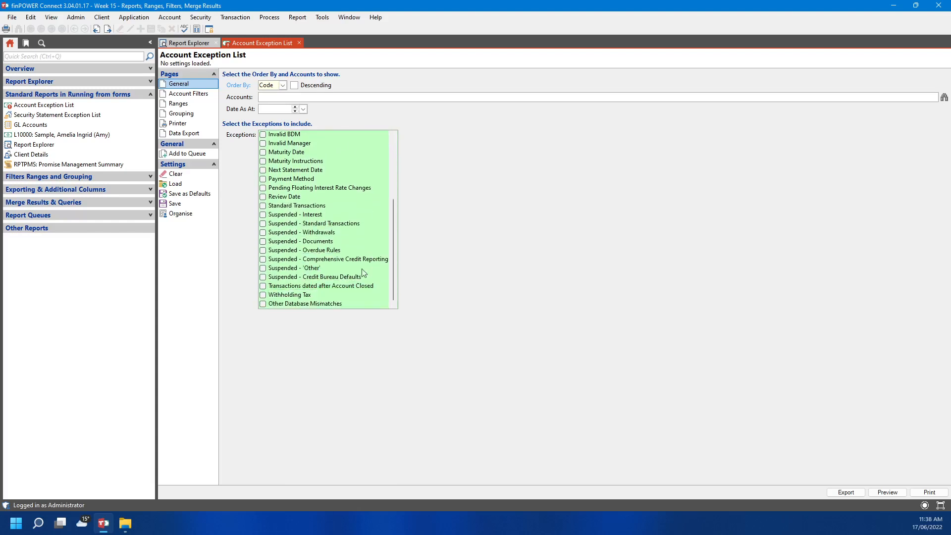
click(263, 269)
click(263, 277)
click(263, 260)
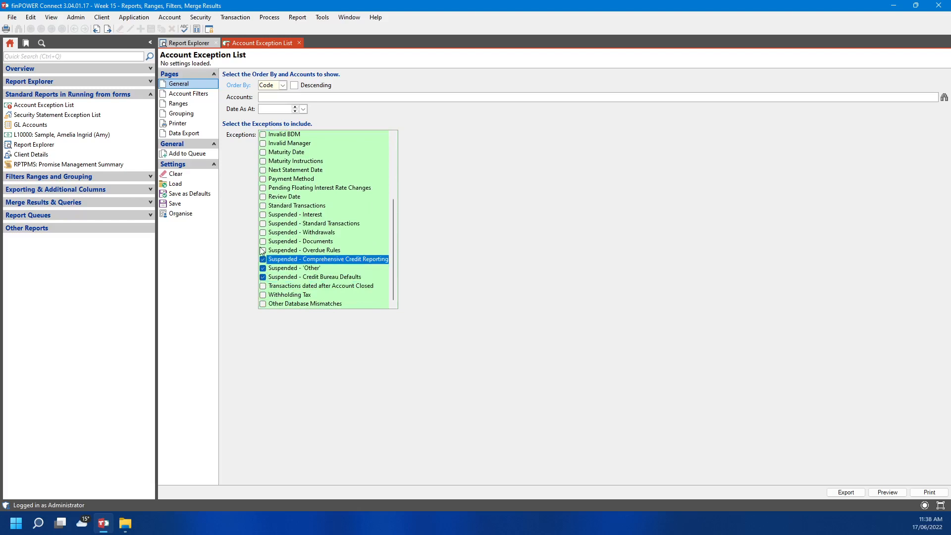
click(263, 250)
click(263, 241)
click(263, 233)
click(263, 224)
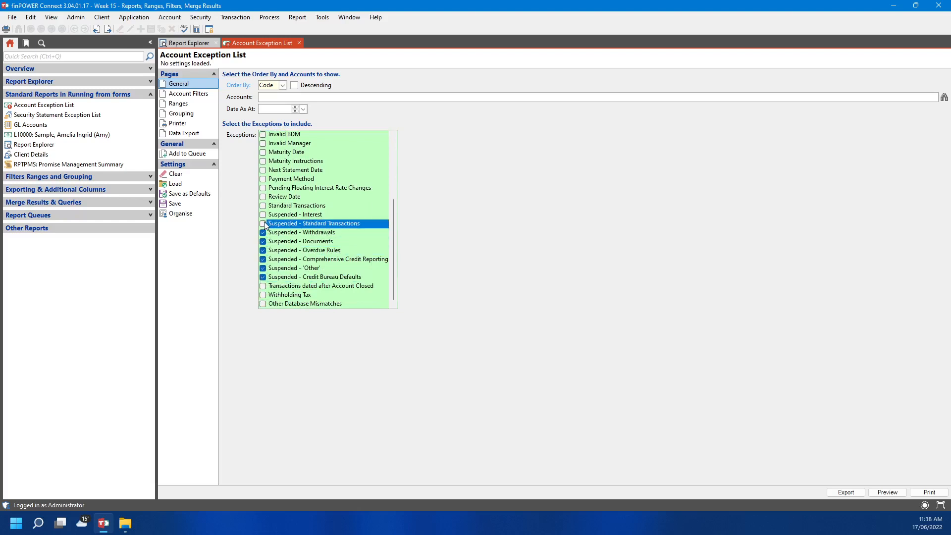
click(263, 214)
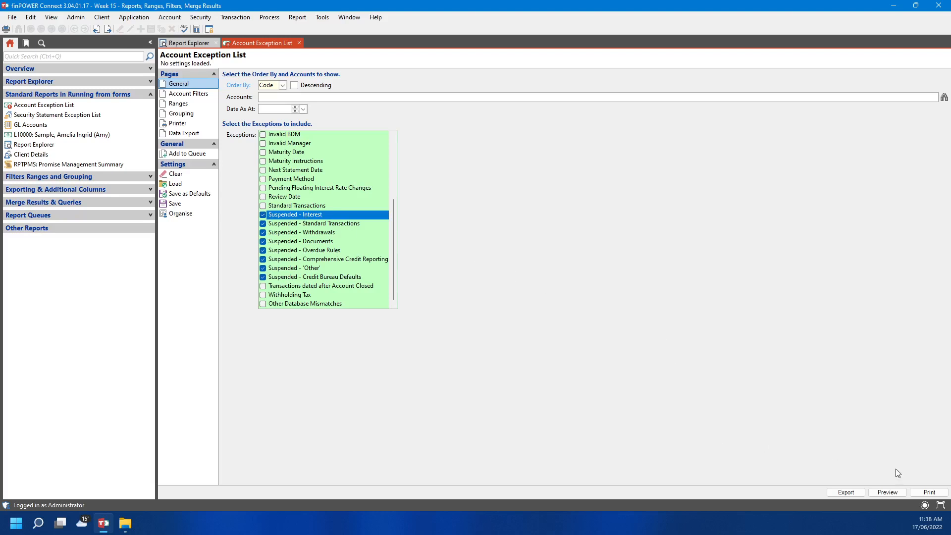
Preview the Account Exception List, which finds no accounts, and close the preview
click(894, 491)
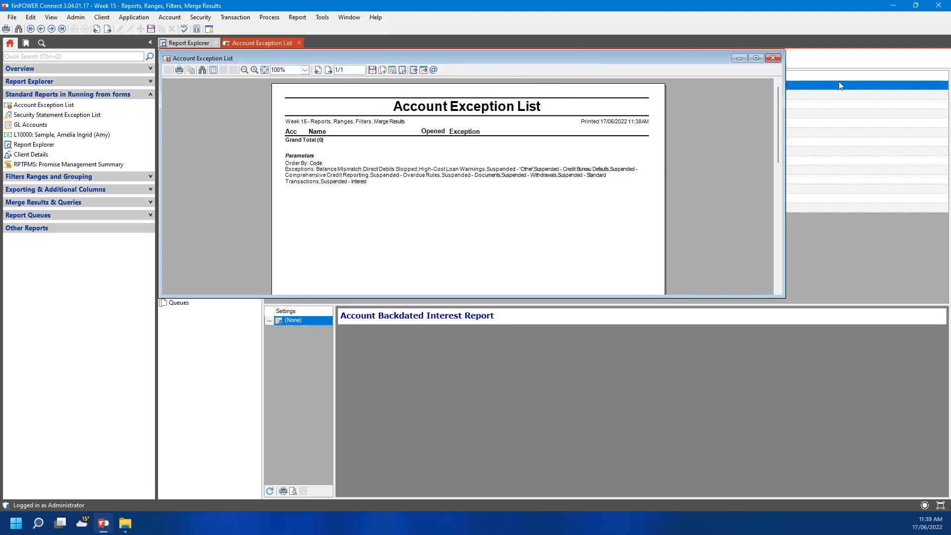
click(773, 58)
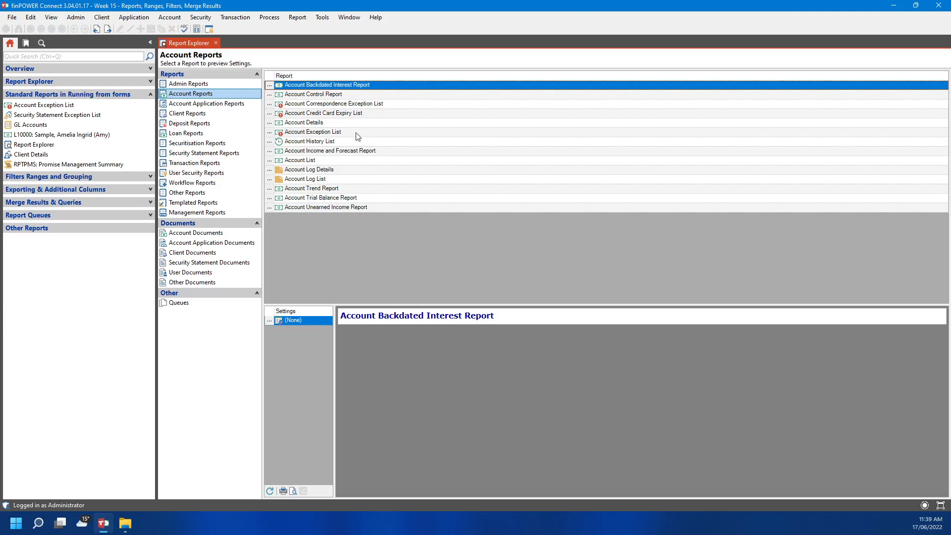
Reopen Account Exception List settings, view its Account Filters, Ranges and Grouping pages, then return to Report Explorer
double_click(327, 131)
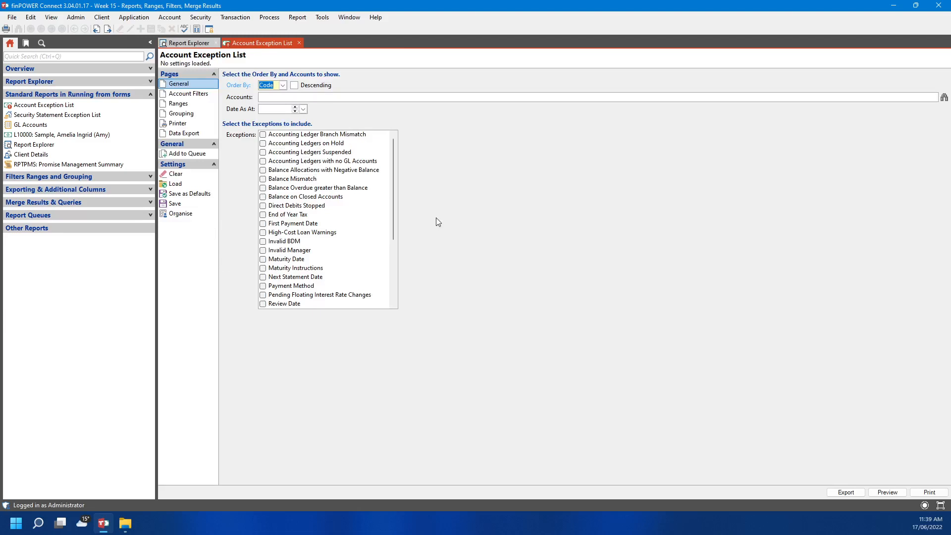
click(179, 95)
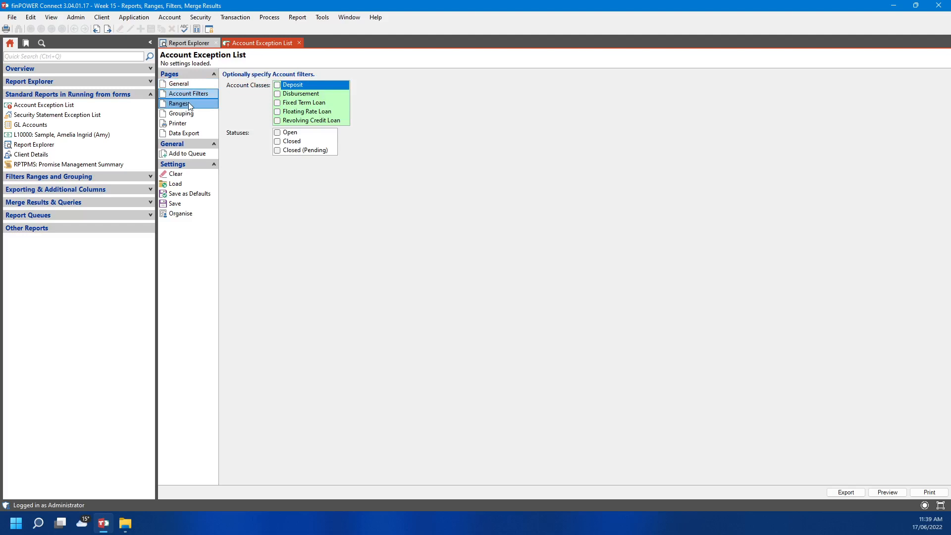
click(186, 103)
click(192, 114)
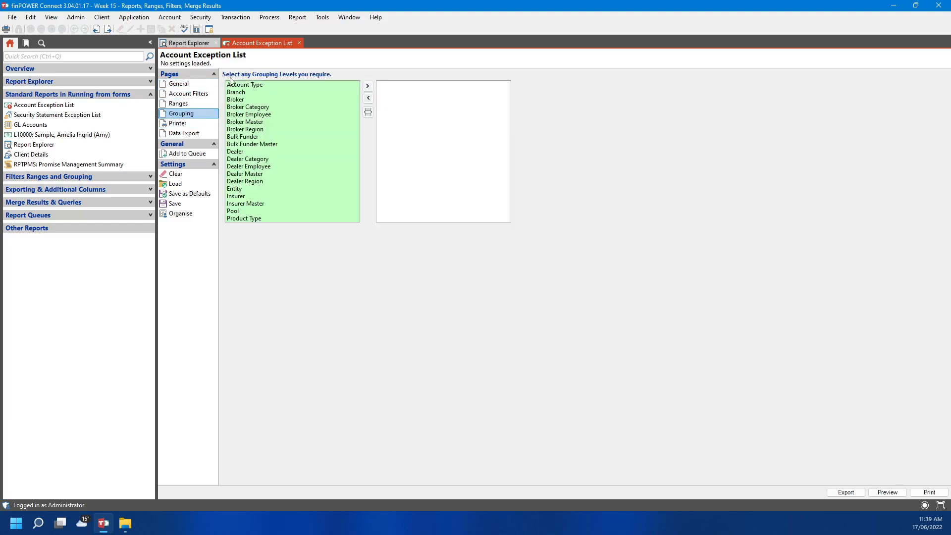
click(189, 43)
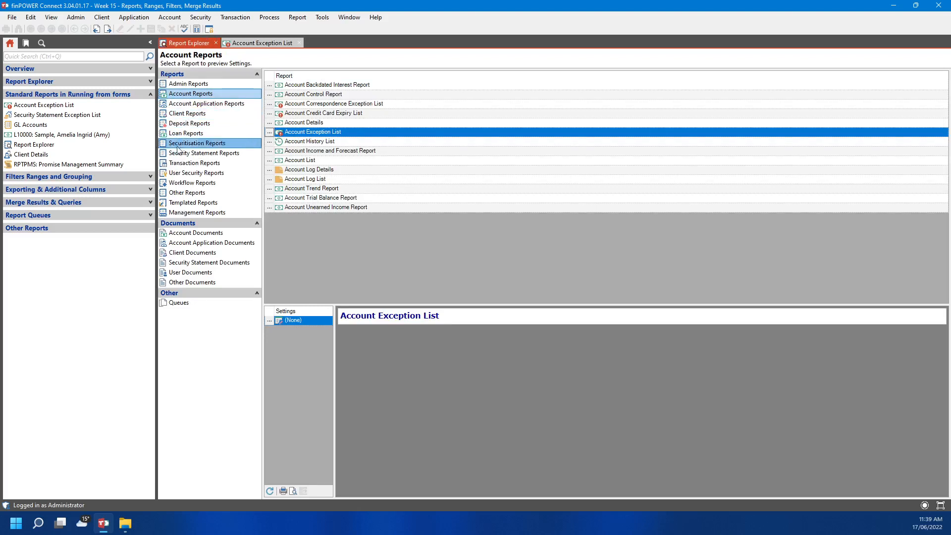
List the loan reports and review the Loan New Business Report's filter, range and printer pages
click(198, 128)
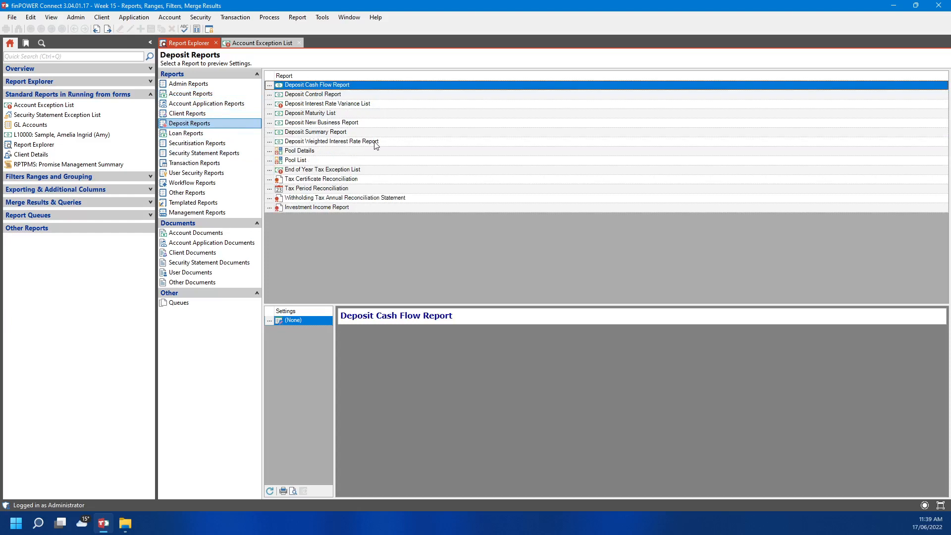
click(184, 134)
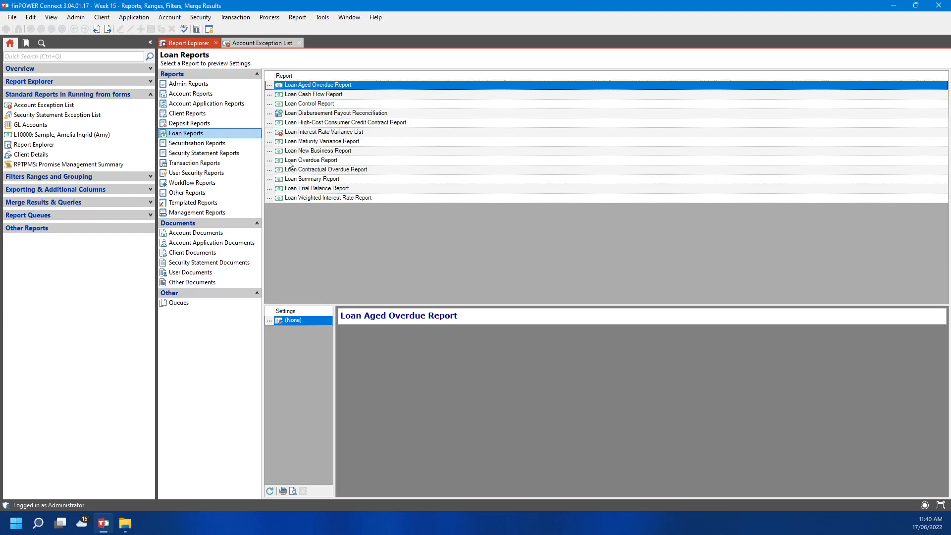
click(269, 152)
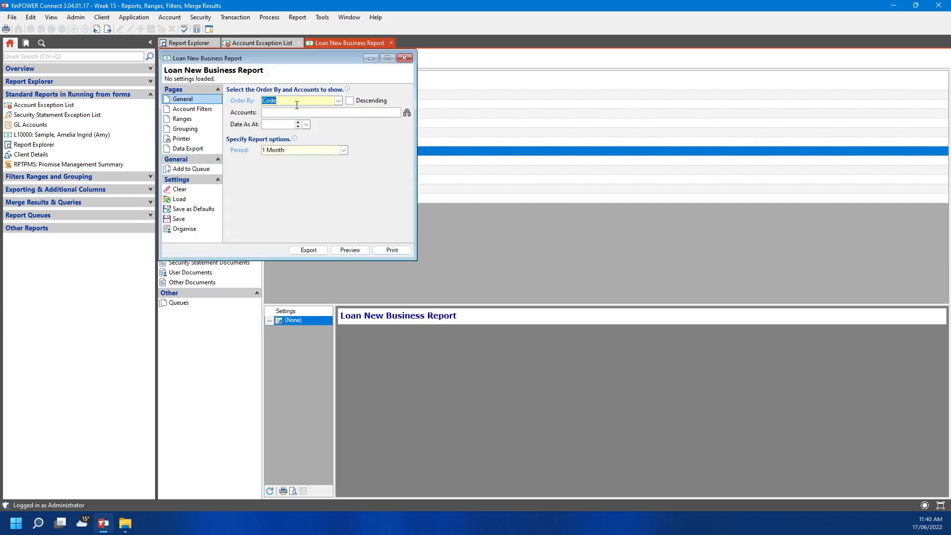
click(176, 110)
click(183, 119)
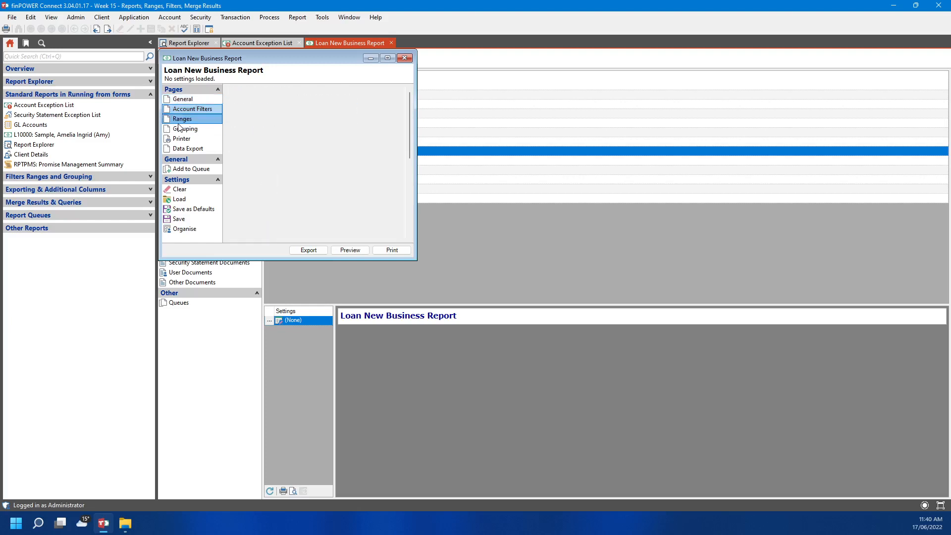
click(181, 139)
click(404, 58)
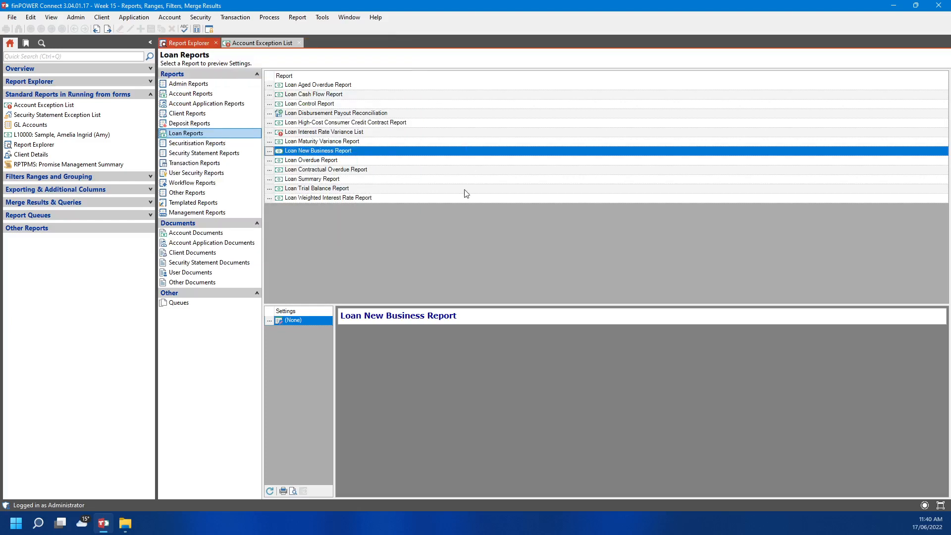
click(314, 170)
click(269, 170)
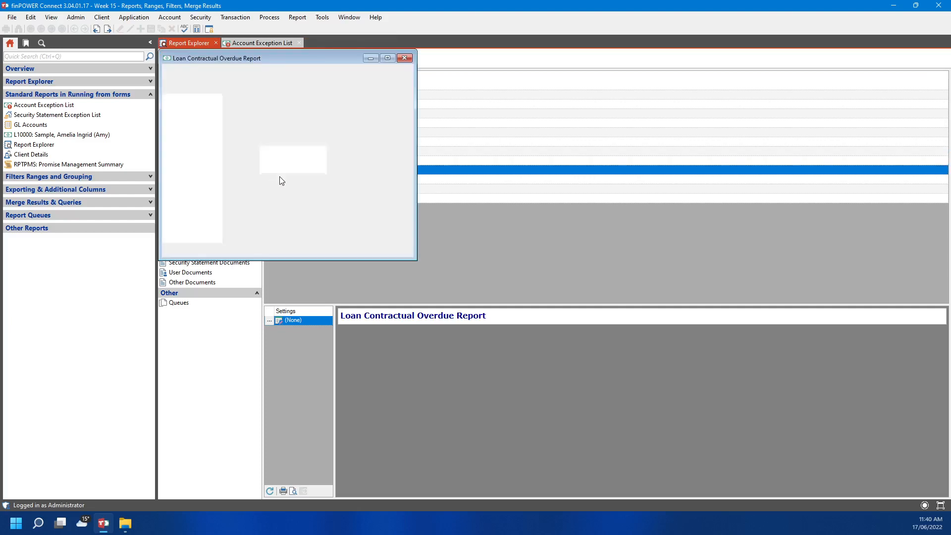
click(204, 109)
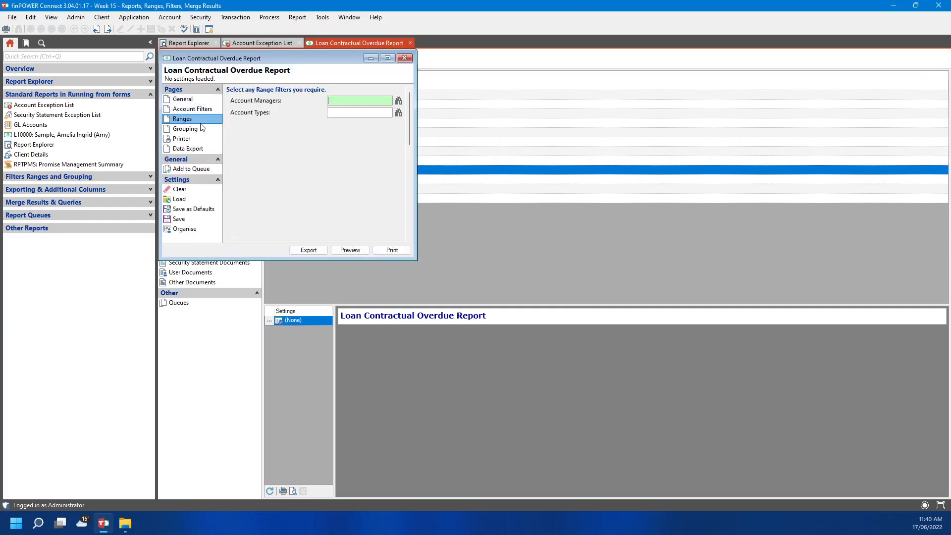
click(201, 128)
click(204, 137)
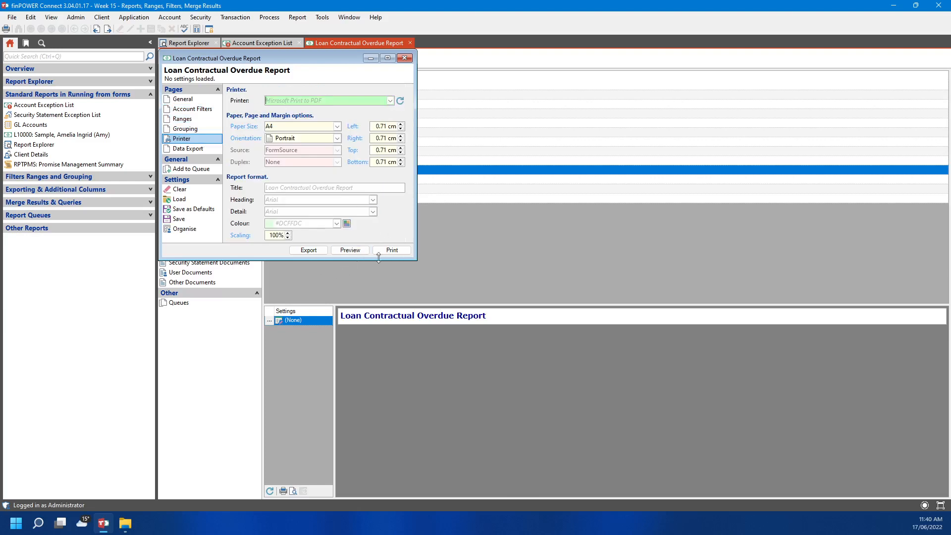
click(403, 58)
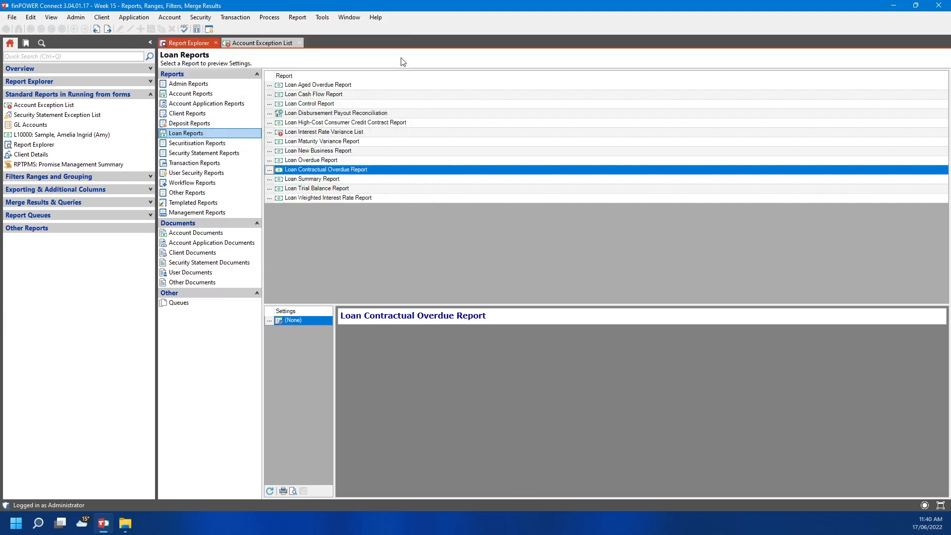
Browse Client, Transaction, User Security, Other and Security Statement reports, ending on Management Reports
click(208, 115)
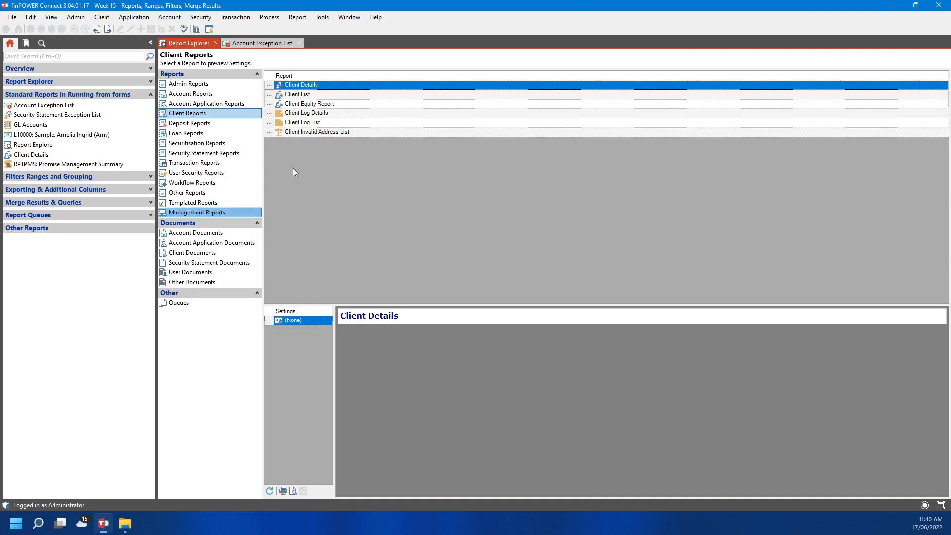
click(218, 164)
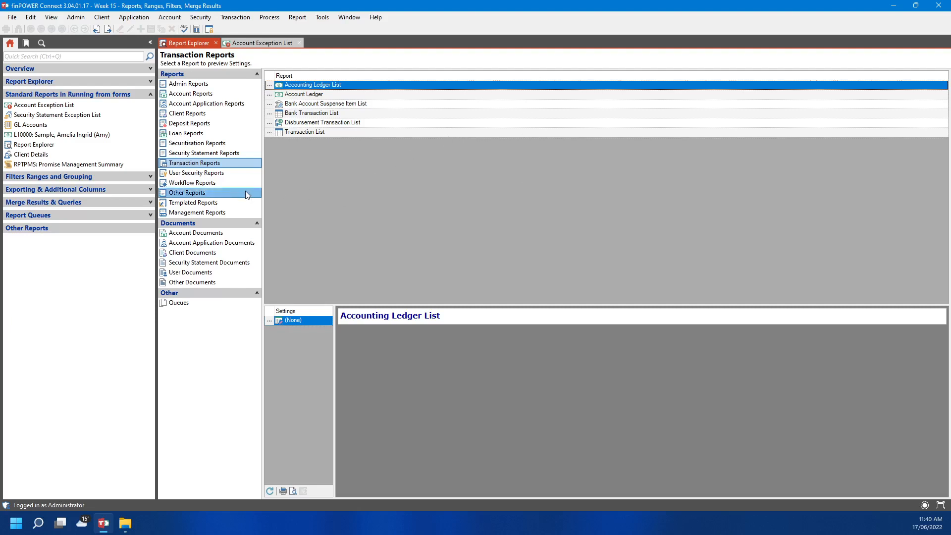
click(235, 173)
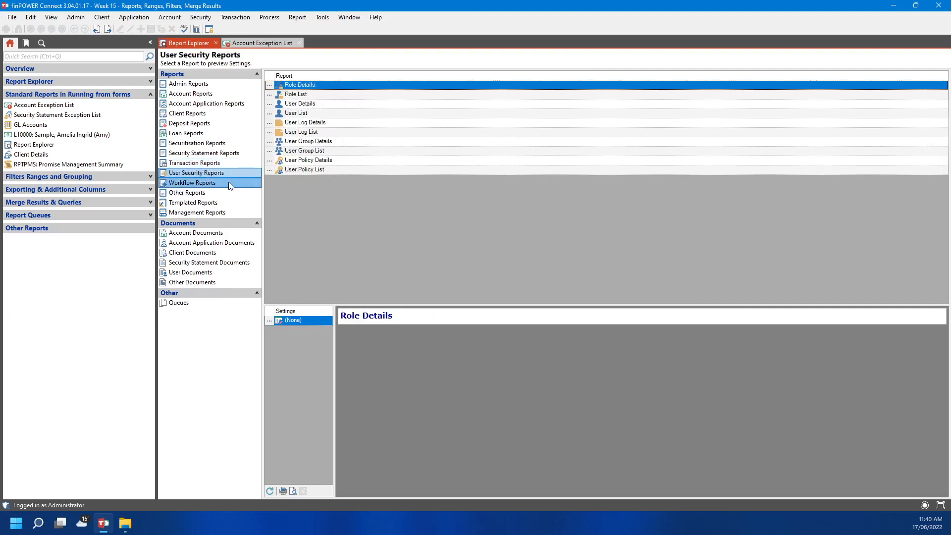
click(218, 192)
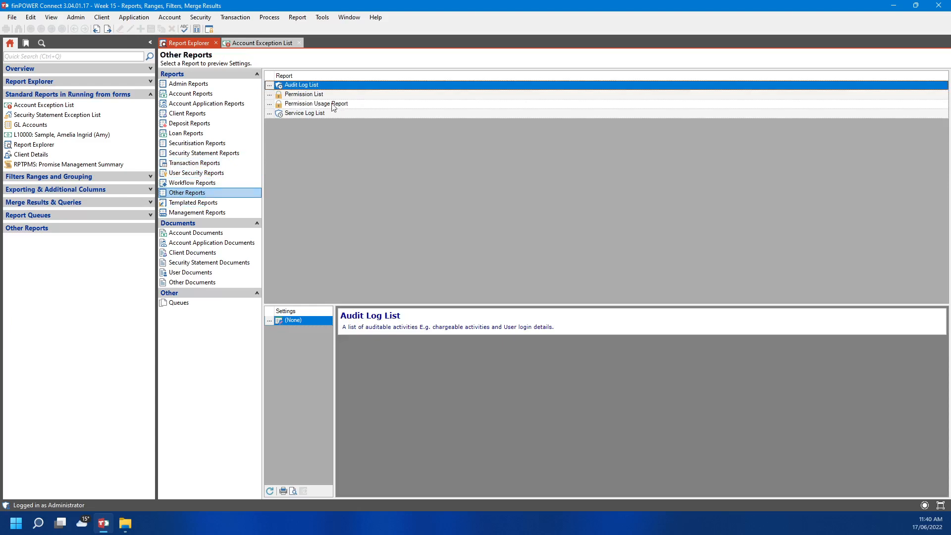
click(229, 154)
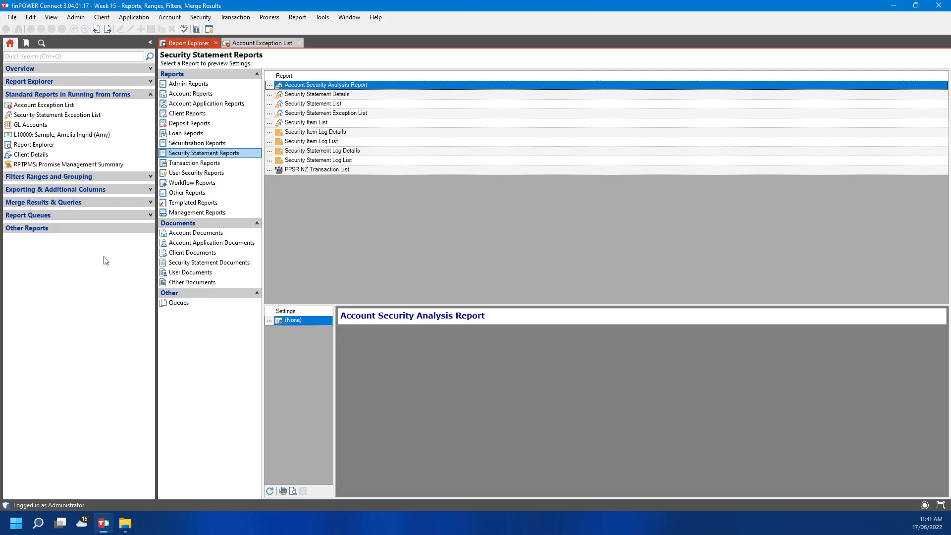
click(245, 213)
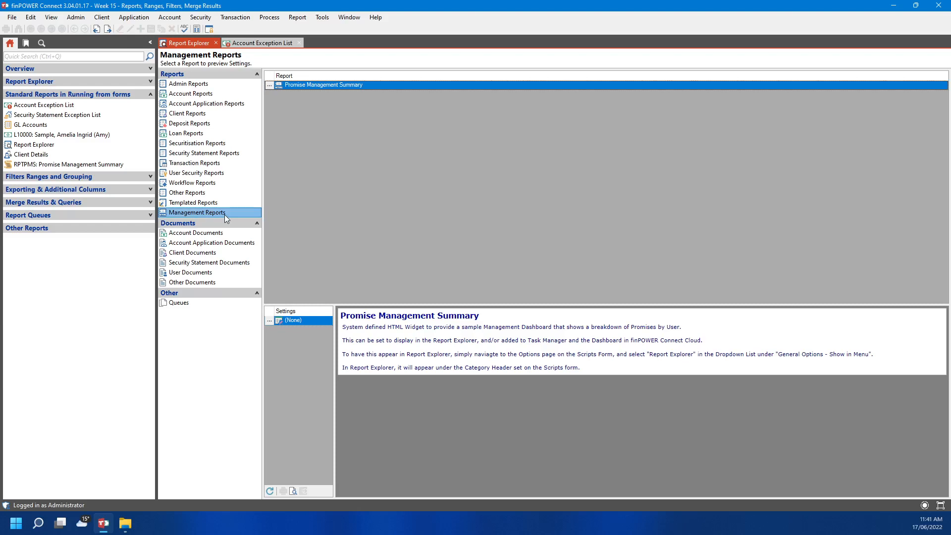
Open the RPTPMS script settings, then go back to the Report Explorer
click(65, 165)
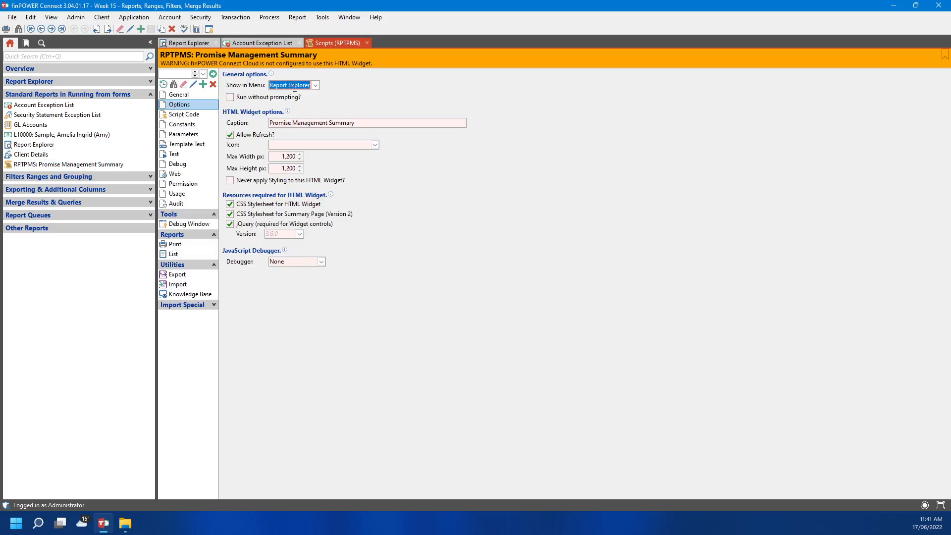
click(258, 42)
click(190, 43)
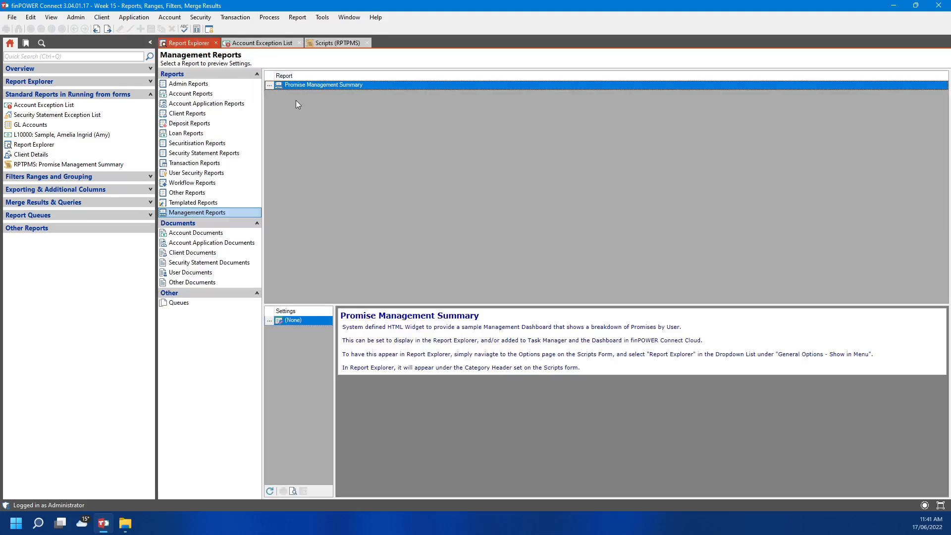
Run the Promise Management Summary, compare this month, 3 months and 6 months, then close it
double_click(268, 85)
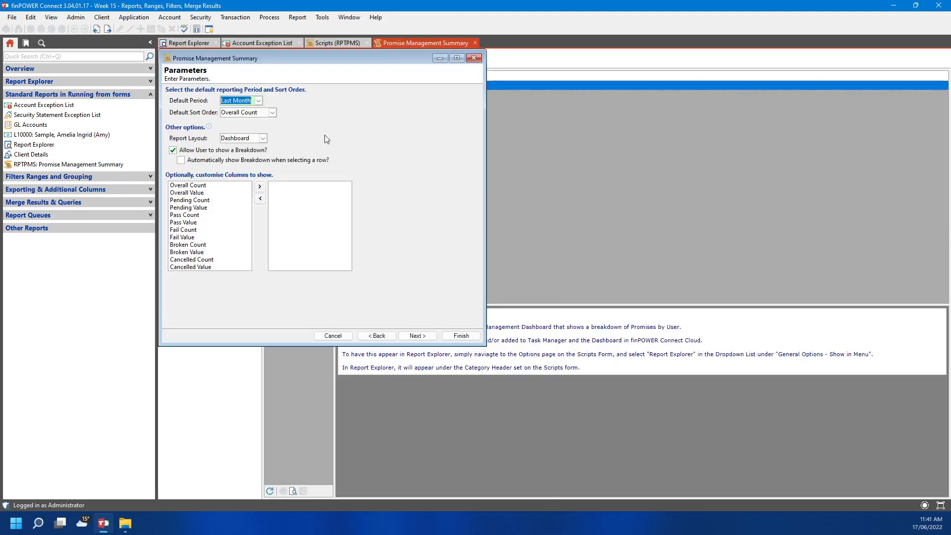
click(422, 336)
click(459, 337)
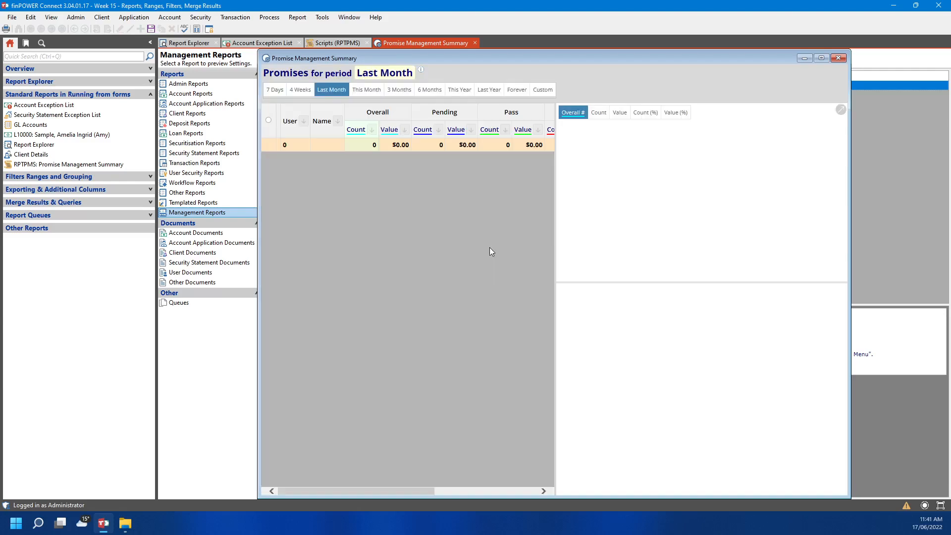
click(362, 89)
click(400, 90)
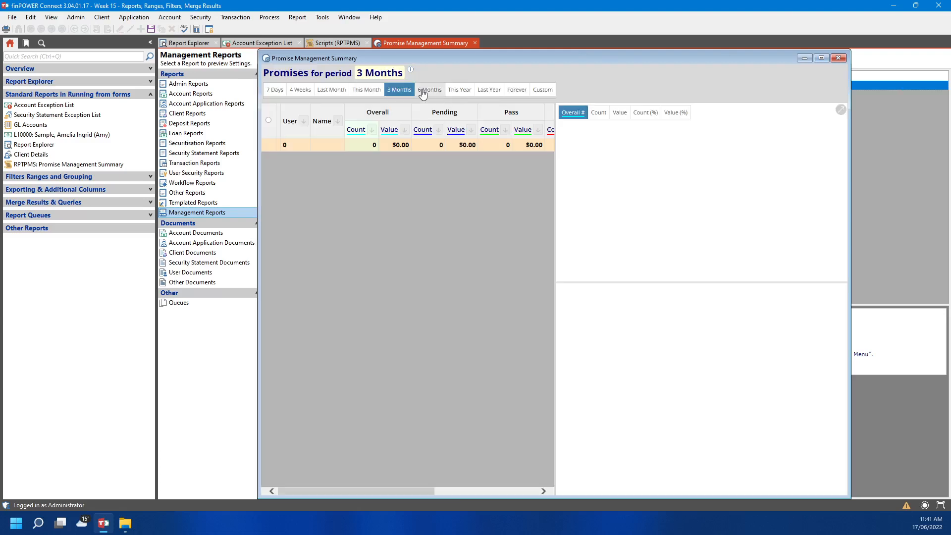
click(439, 90)
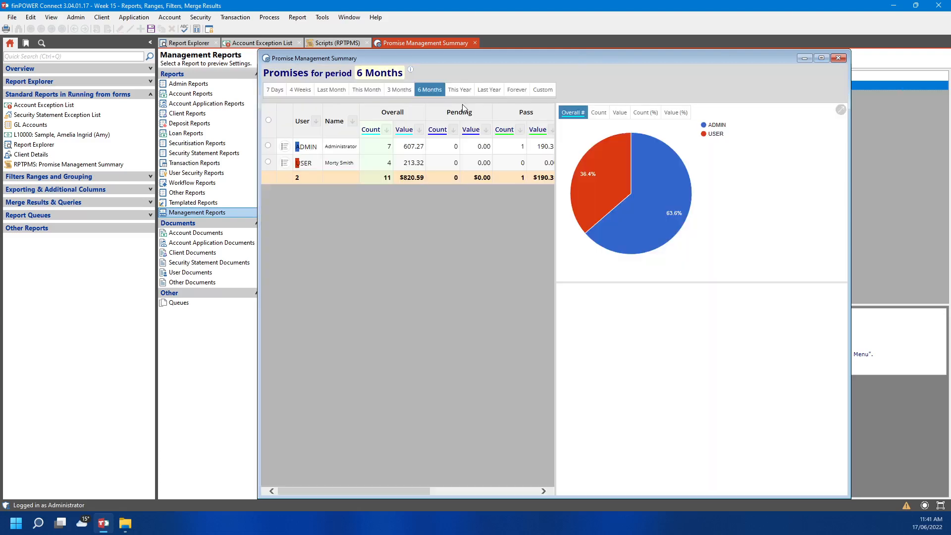
click(835, 58)
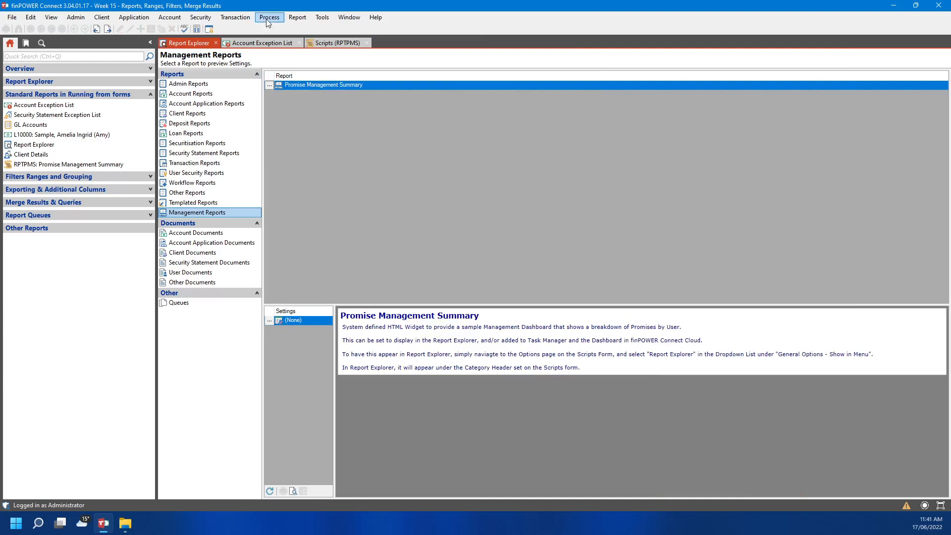
Show Task Manager's 6 Months promise summary (11 promises, $820.59), then return to Report Explorer
click(268, 17)
click(409, 96)
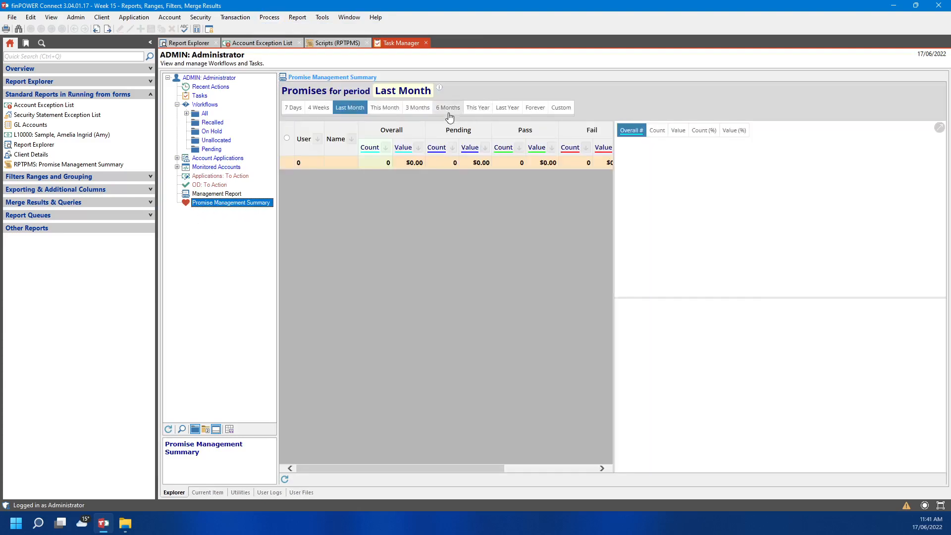
click(448, 108)
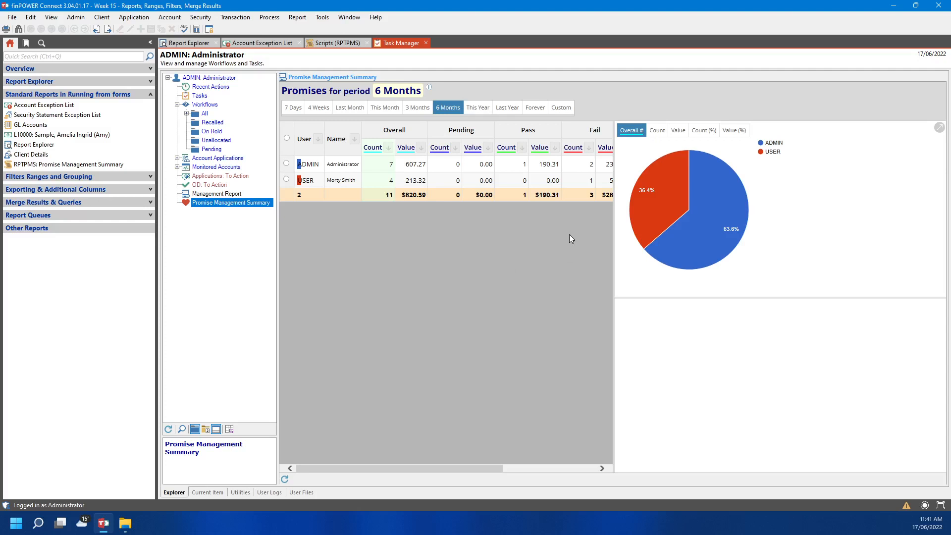
click(187, 45)
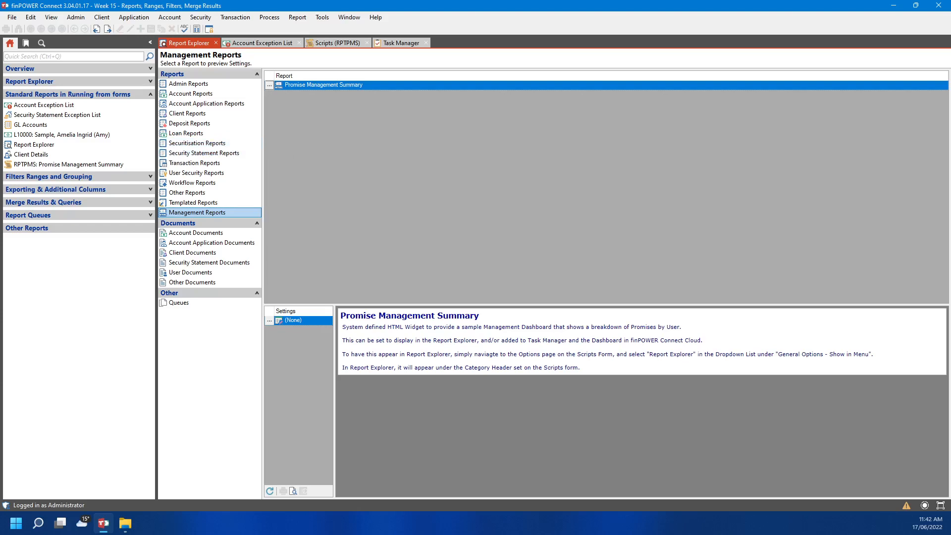
Open the GL Account List report settings from the GL Accounts form
click(38, 126)
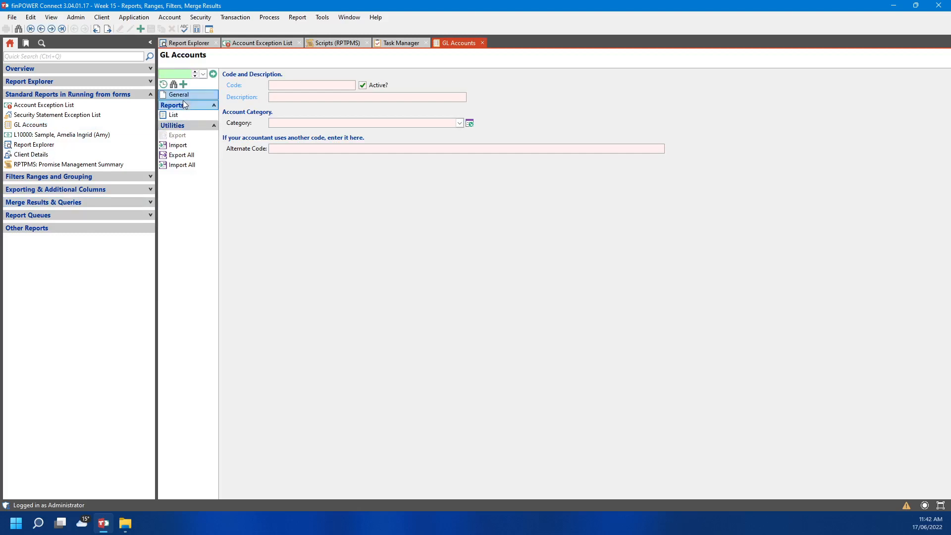
click(184, 116)
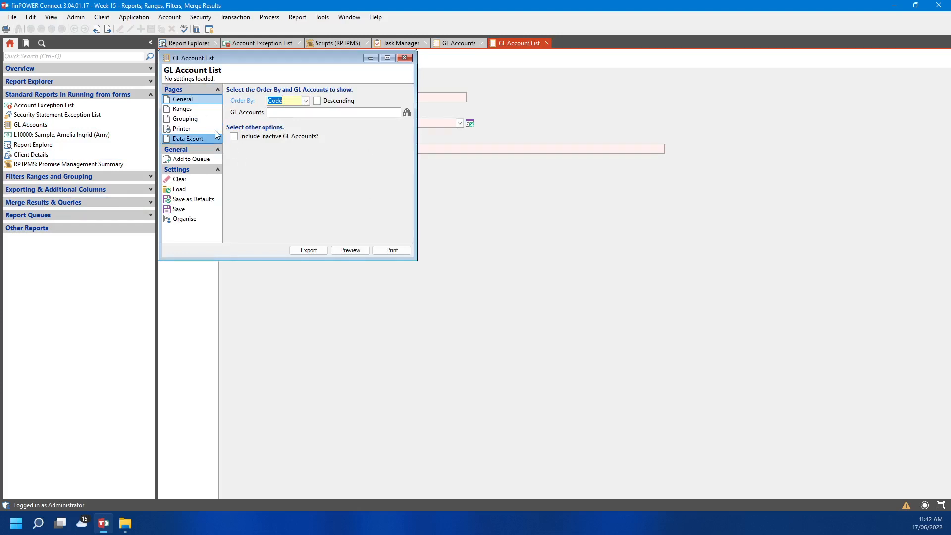
click(193, 120)
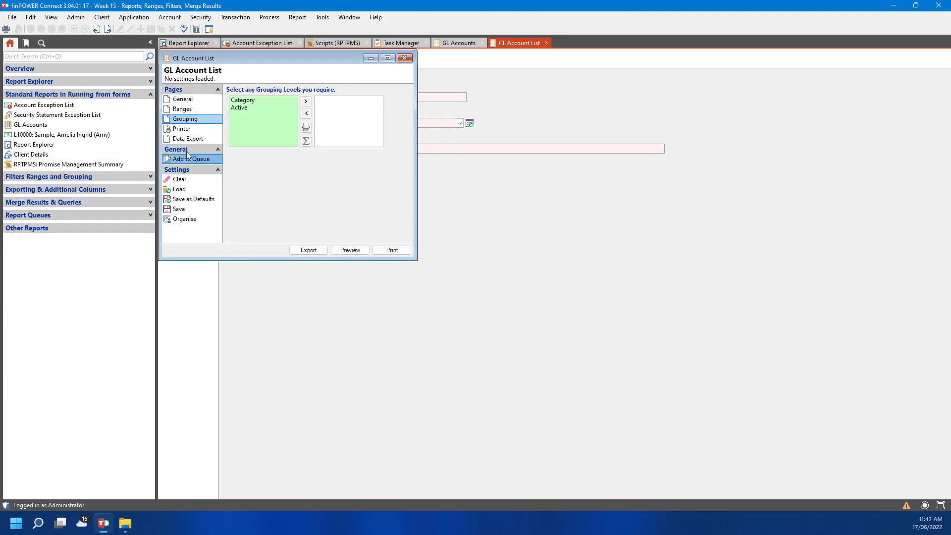
click(198, 101)
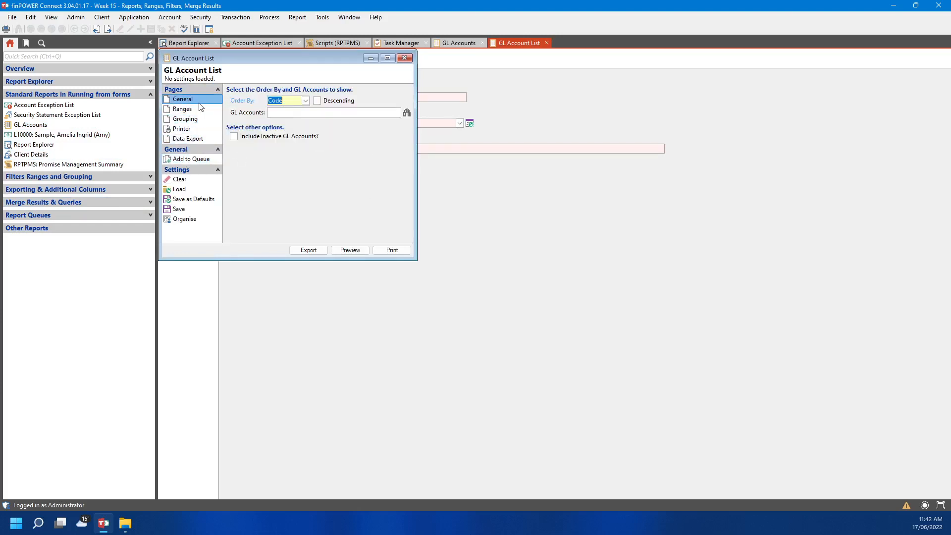
Export the GL Account List as a Query Results Form grid, then open the sample loan account
click(317, 252)
click(347, 101)
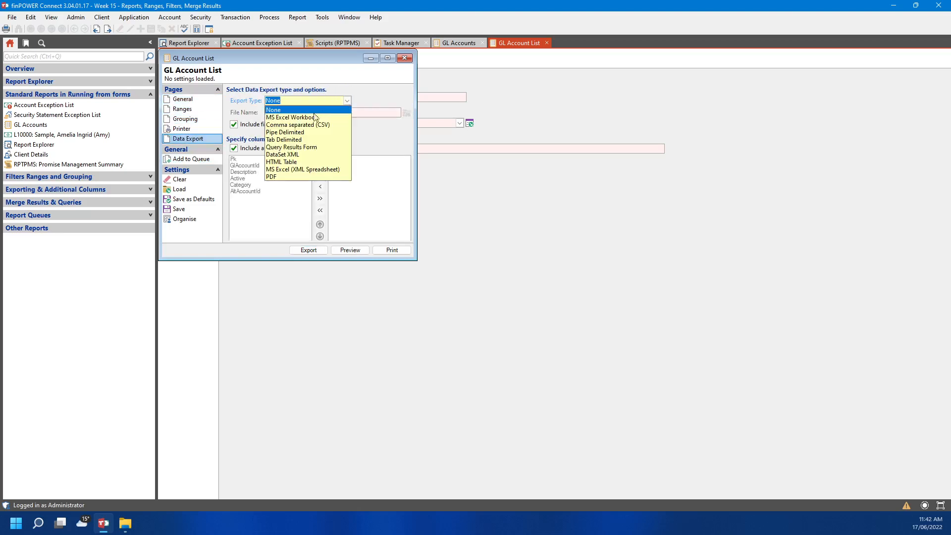
click(293, 146)
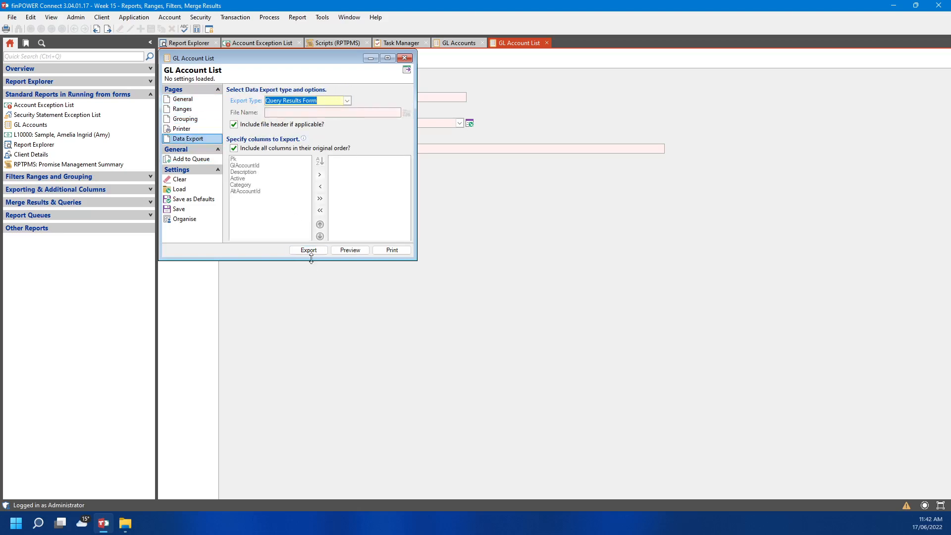
click(309, 250)
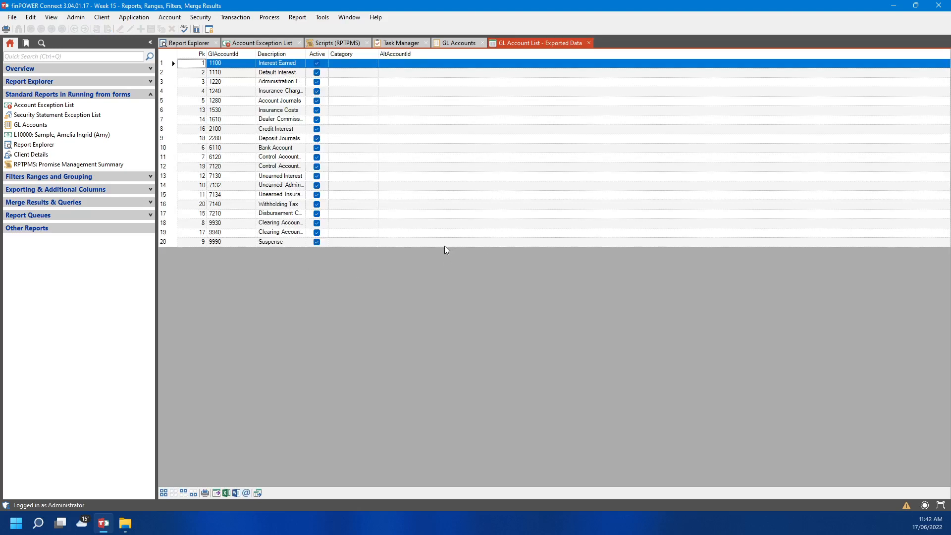
click(96, 134)
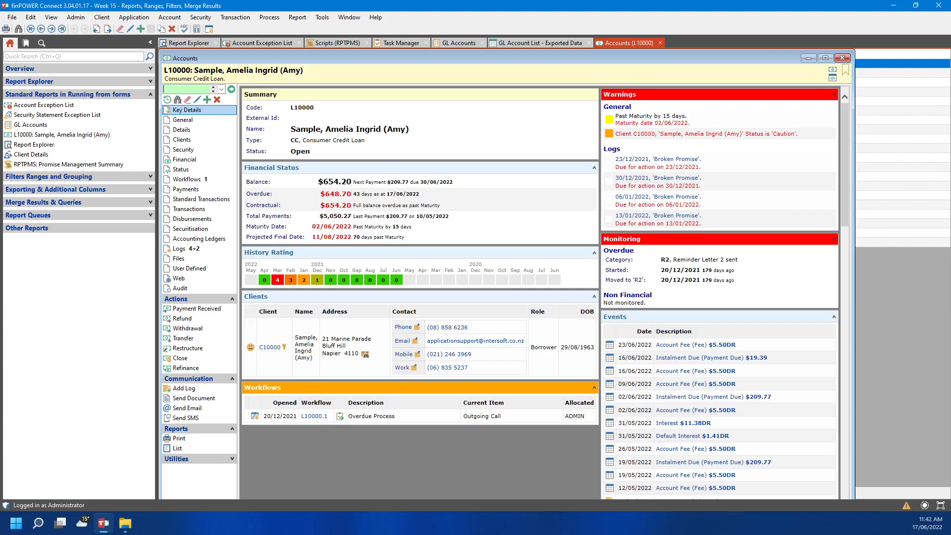
Open the Client Details report settings from Report Explorer's client reports
click(190, 45)
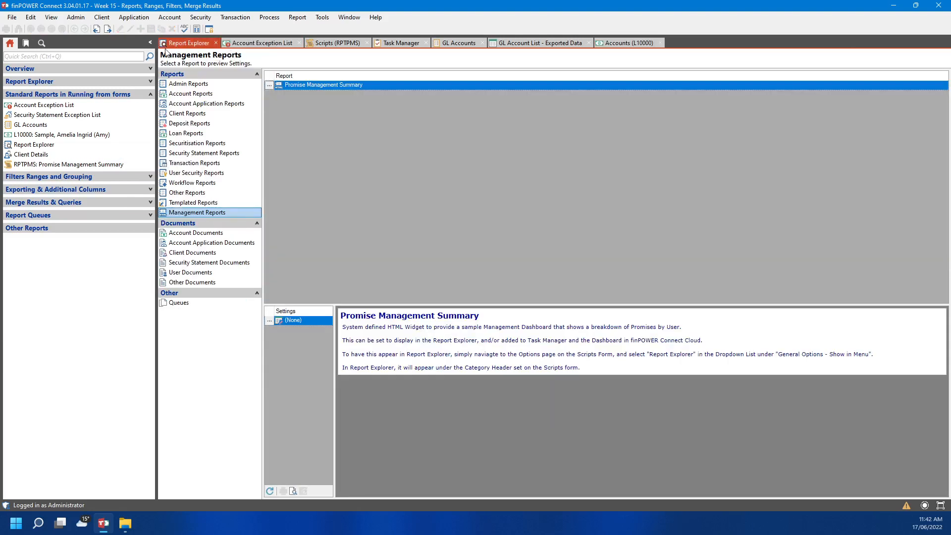
click(190, 93)
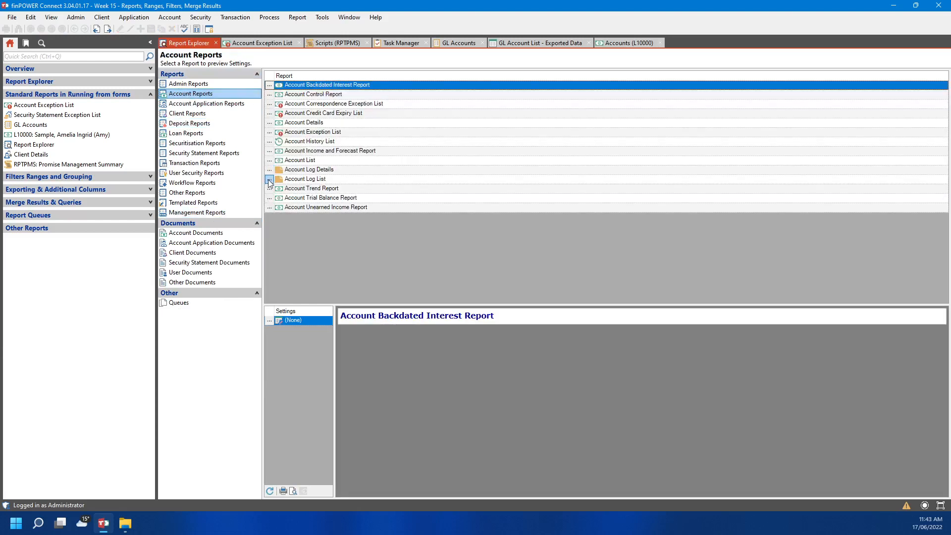
click(257, 114)
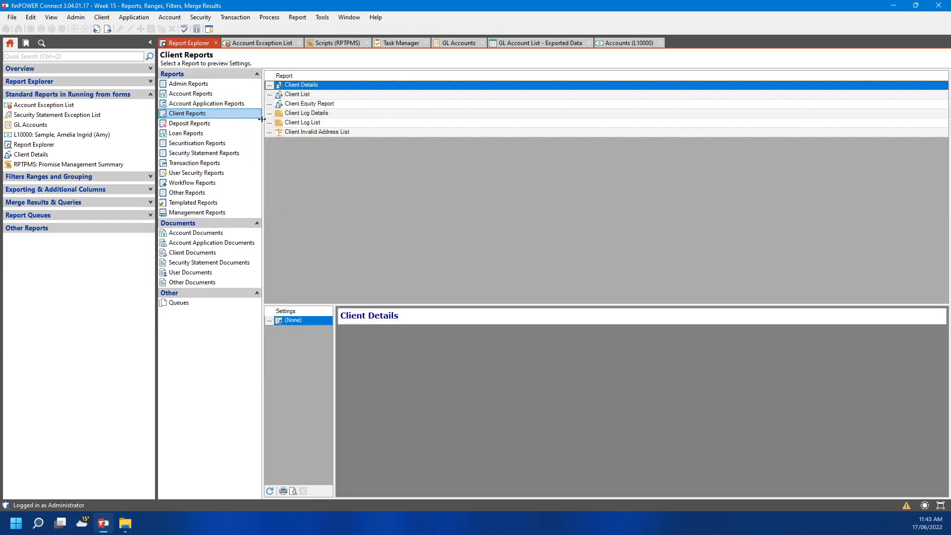
click(269, 86)
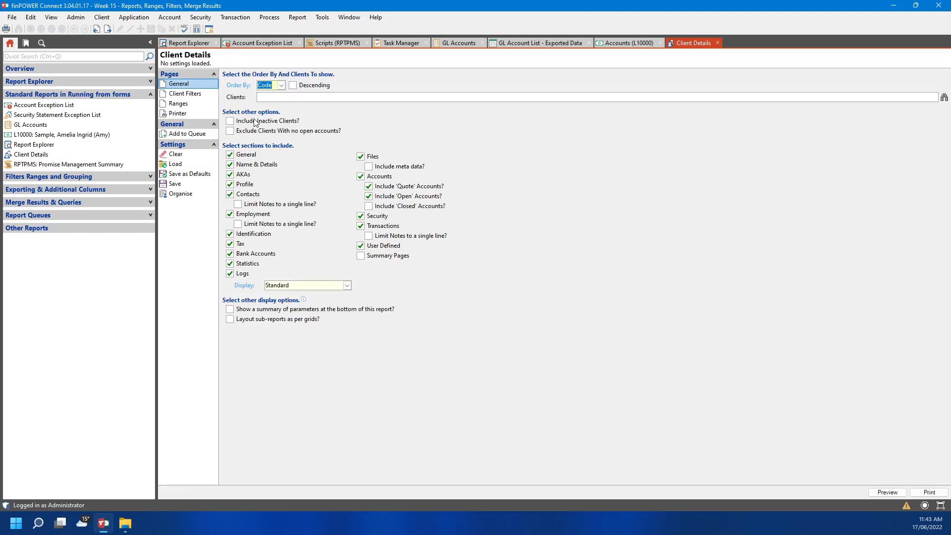
Include summary pages, keep Display at Standard, and exclude the Logs section
click(149, 93)
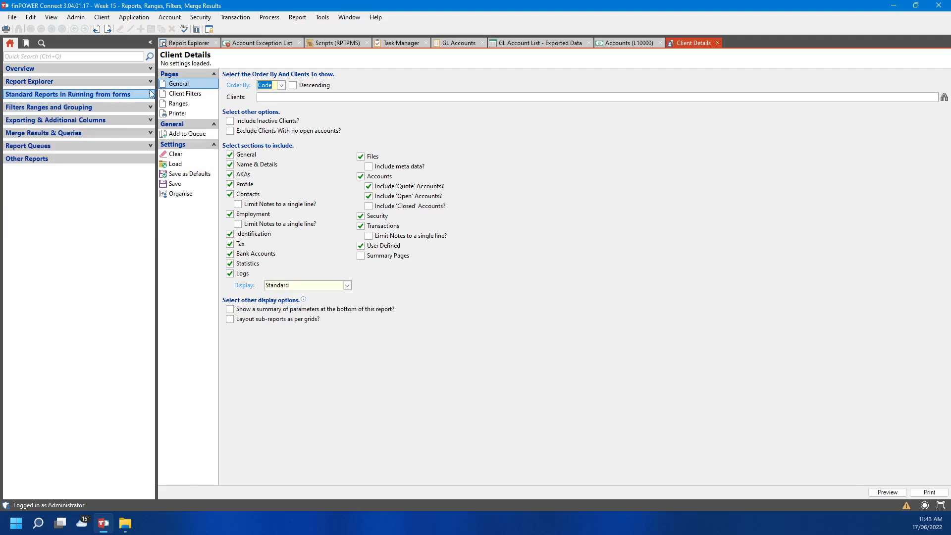
click(139, 108)
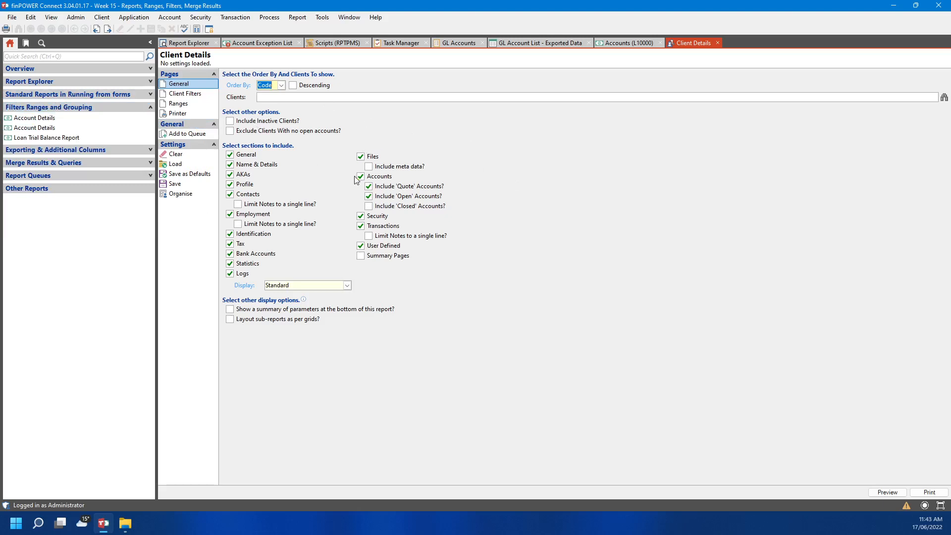
click(361, 256)
click(347, 286)
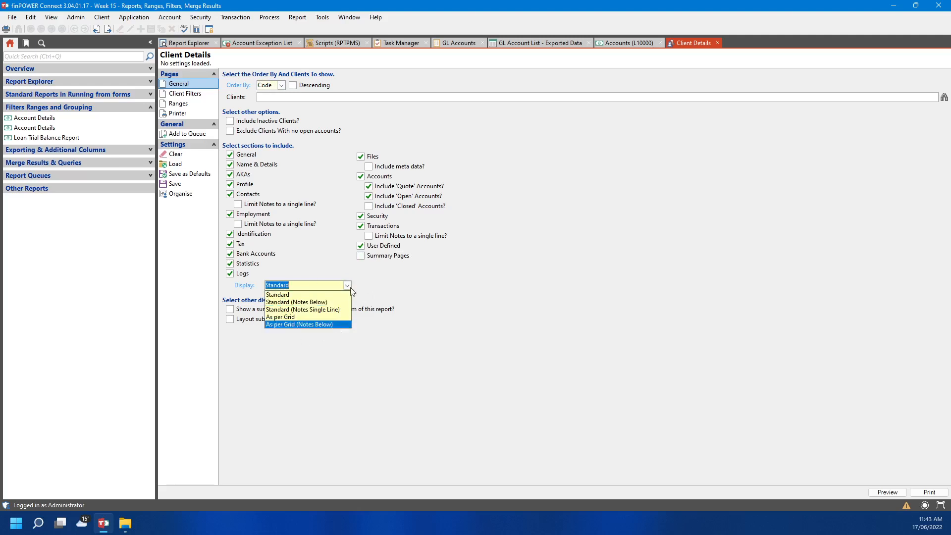
click(289, 252)
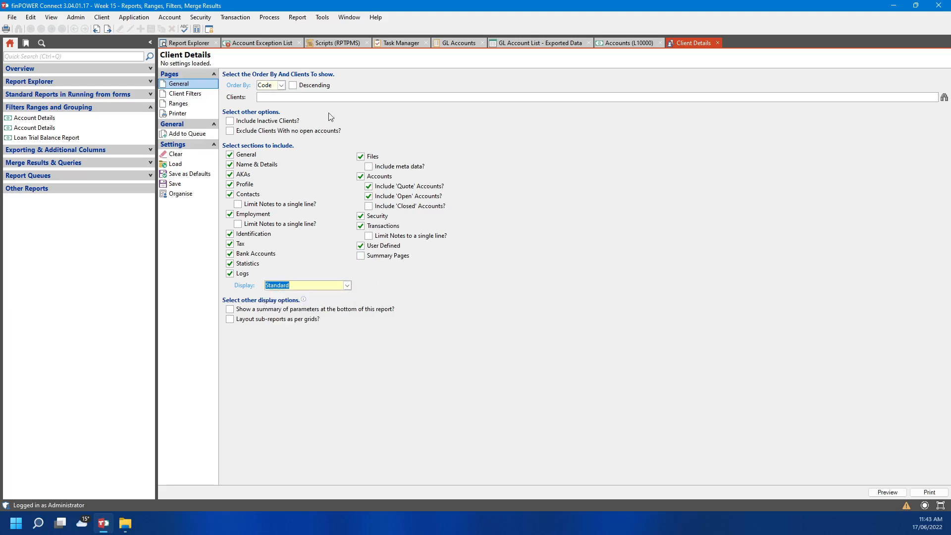
click(230, 274)
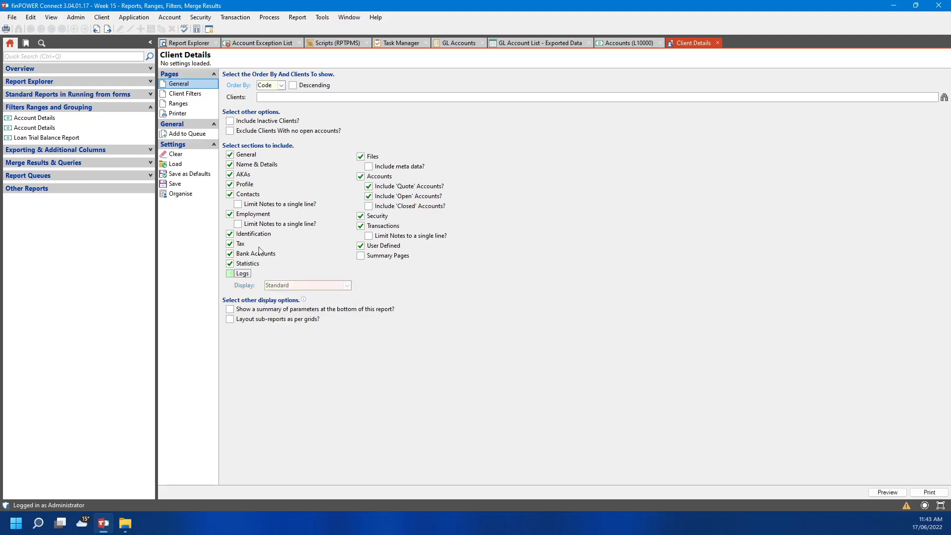
Review the client filters and set the Client Types range to Individual
click(182, 94)
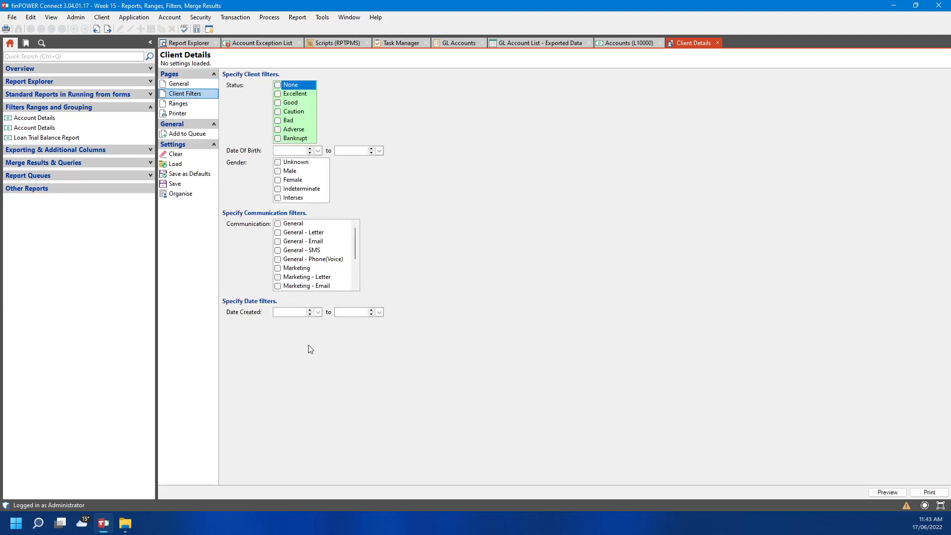
click(200, 107)
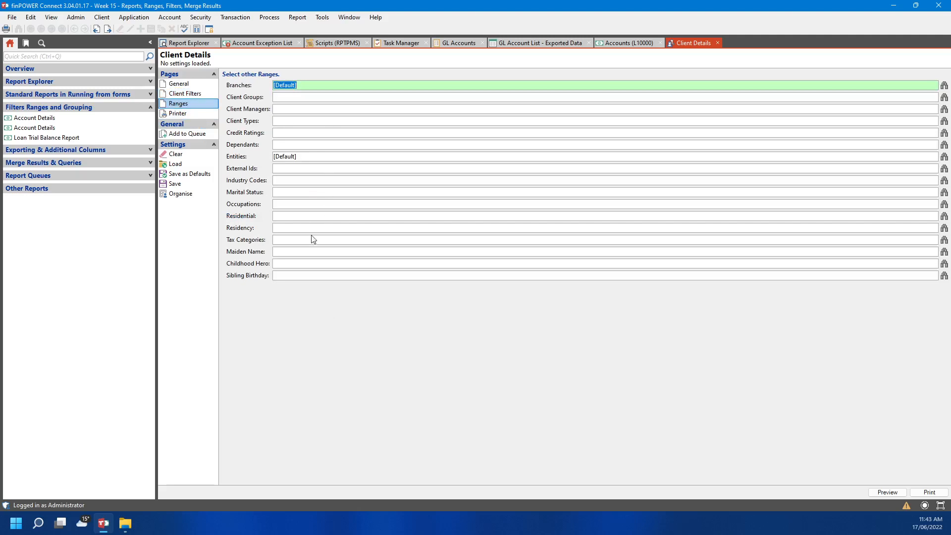
click(292, 119)
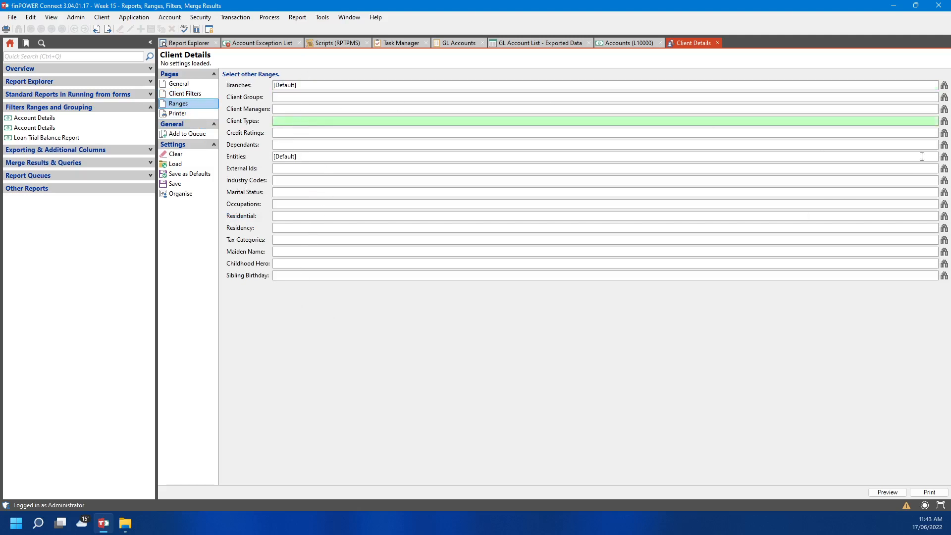
click(944, 121)
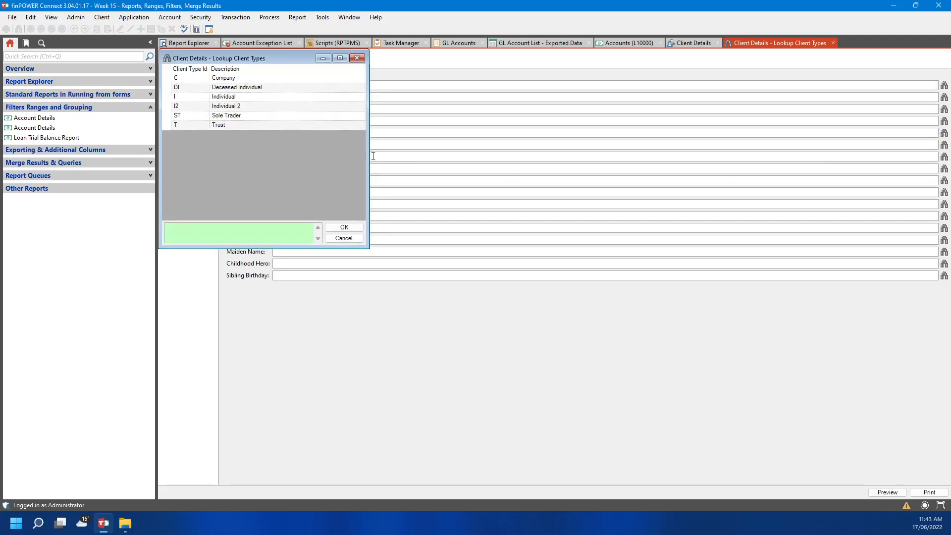
click(231, 97)
click(343, 227)
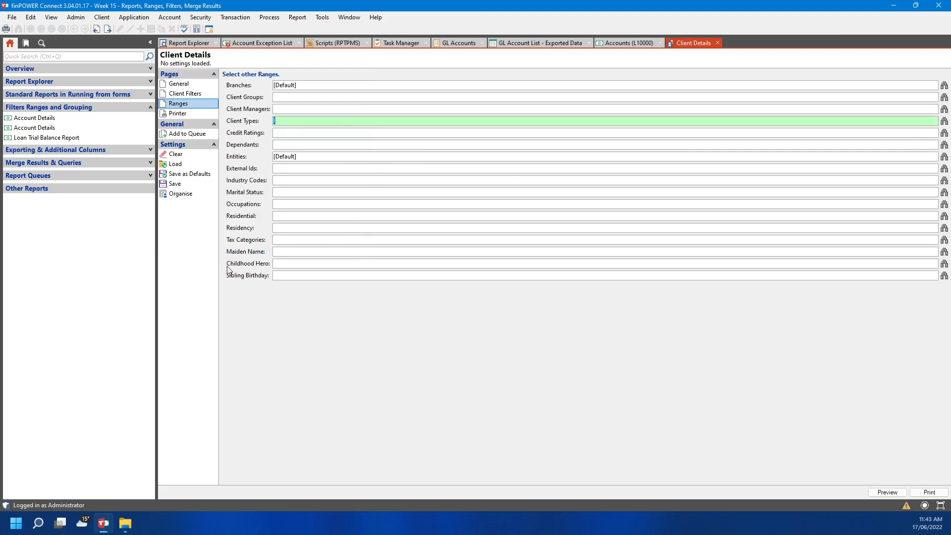
Review the printer and format options, then close the Client Details report
click(179, 117)
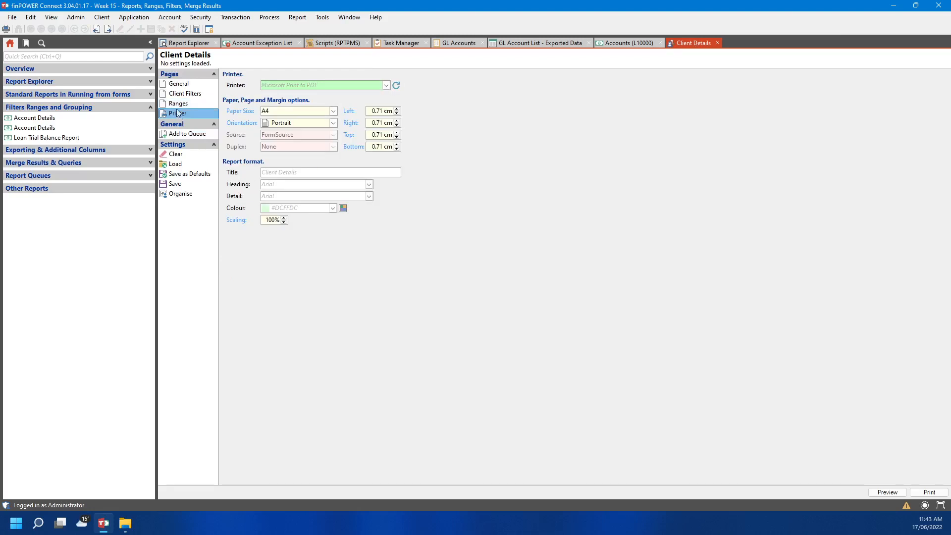
click(717, 43)
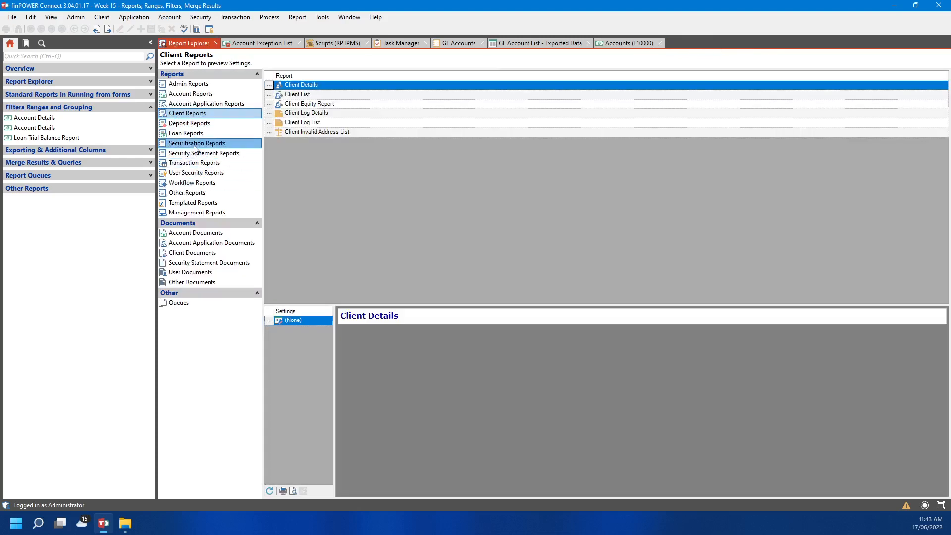
click(203, 133)
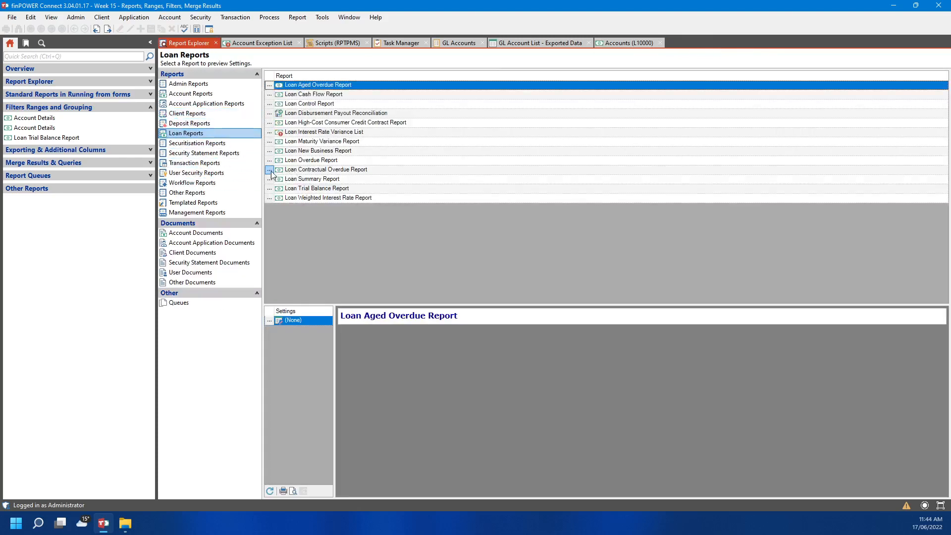
Open the Loan Contractual Overdue Report settings and maximise its window
double_click(297, 169)
click(188, 129)
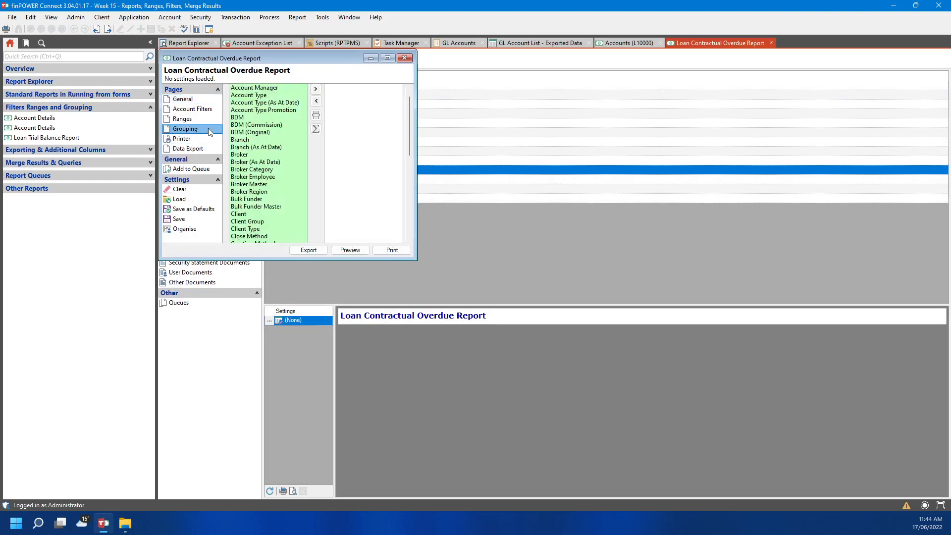
drag(281, 260, 287, 451)
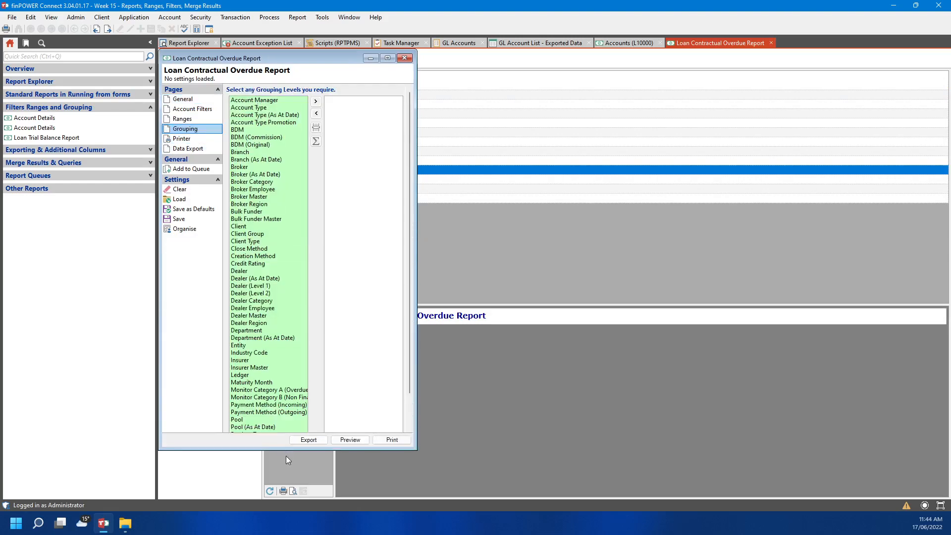
drag(417, 273, 716, 274)
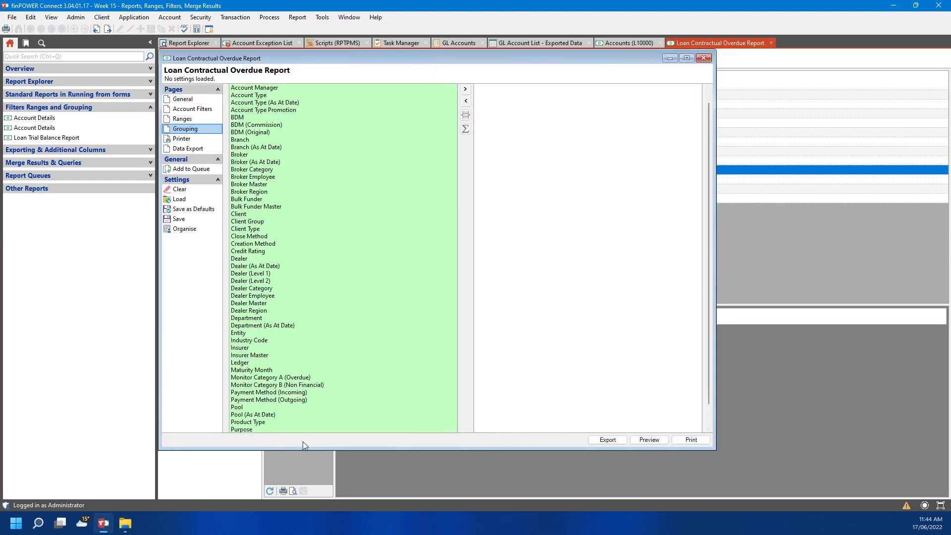
click(311, 453)
click(748, 42)
click(690, 59)
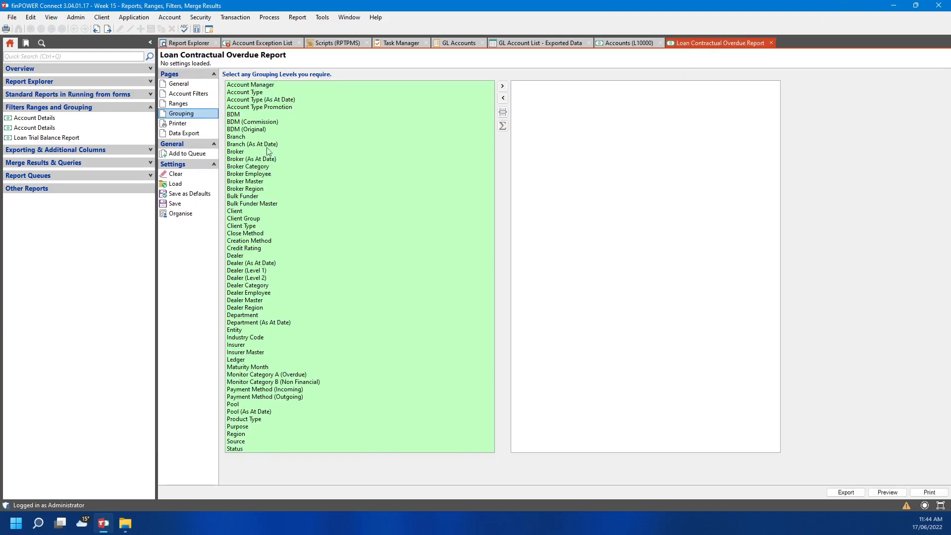
Check the report's range fields, then go to the Data Export page
click(191, 103)
scroll(383, 180, down, 2)
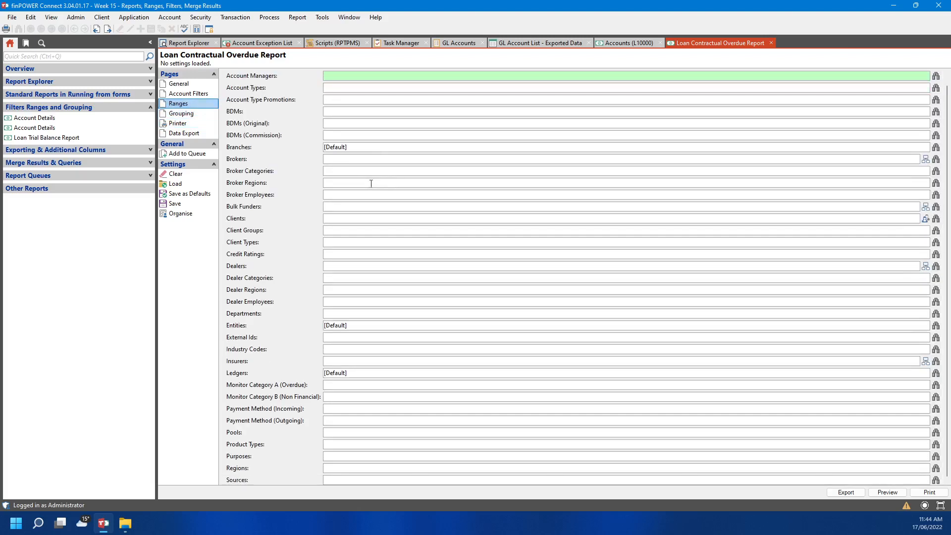
click(183, 132)
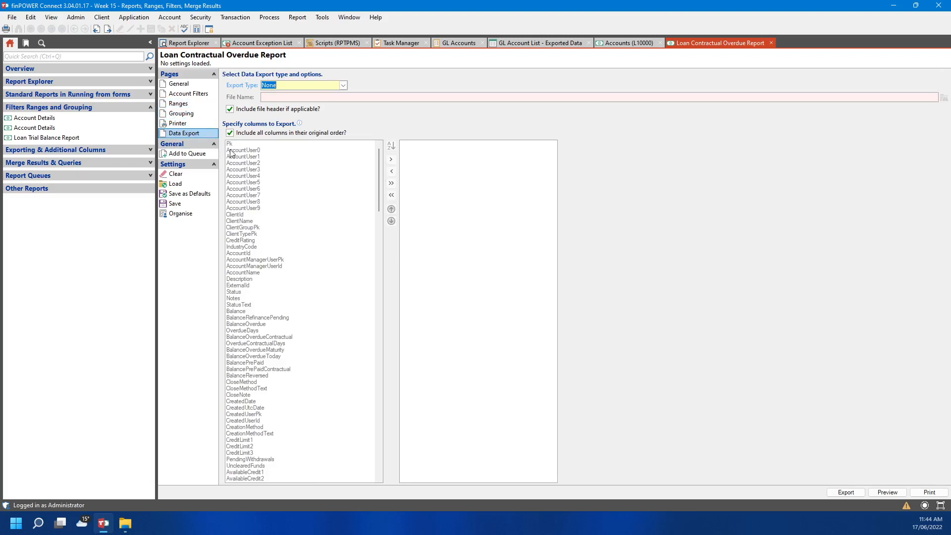
Enable specific export columns, sort them alphabetically, and add AccountId, AccountName and the Accrued interest columns
click(230, 133)
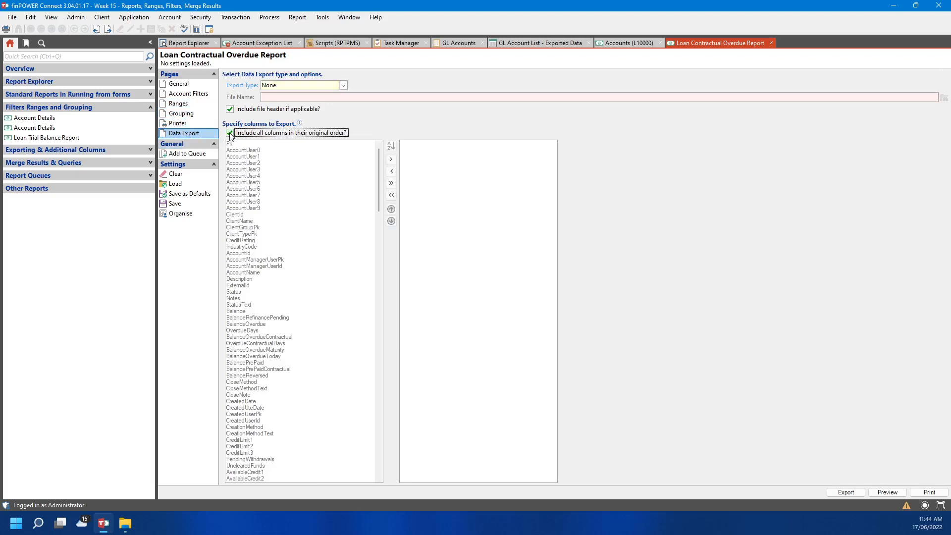
click(391, 149)
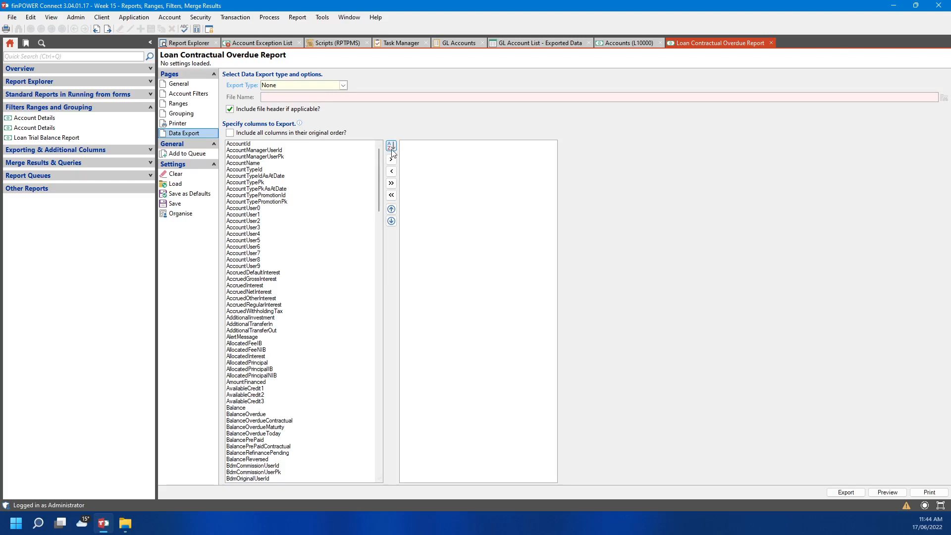
double_click(267, 143)
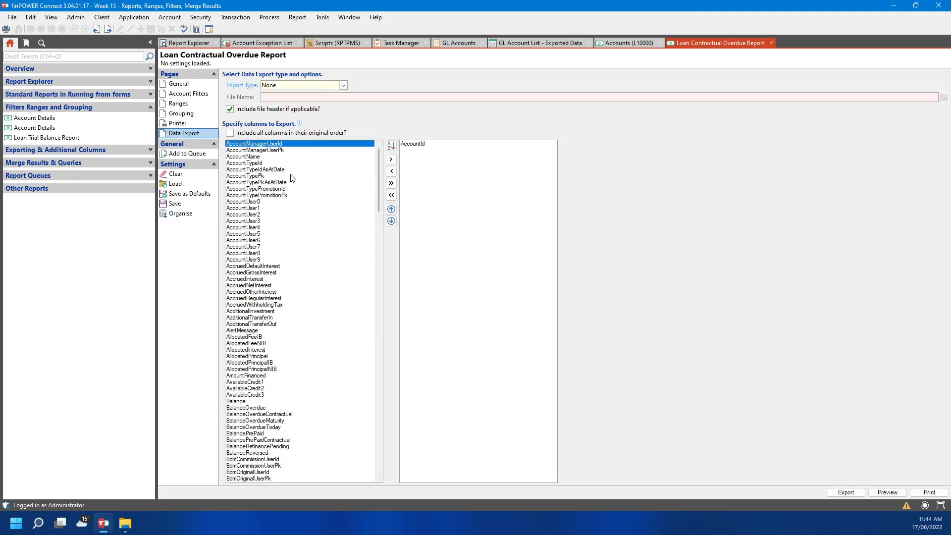
double_click(259, 156)
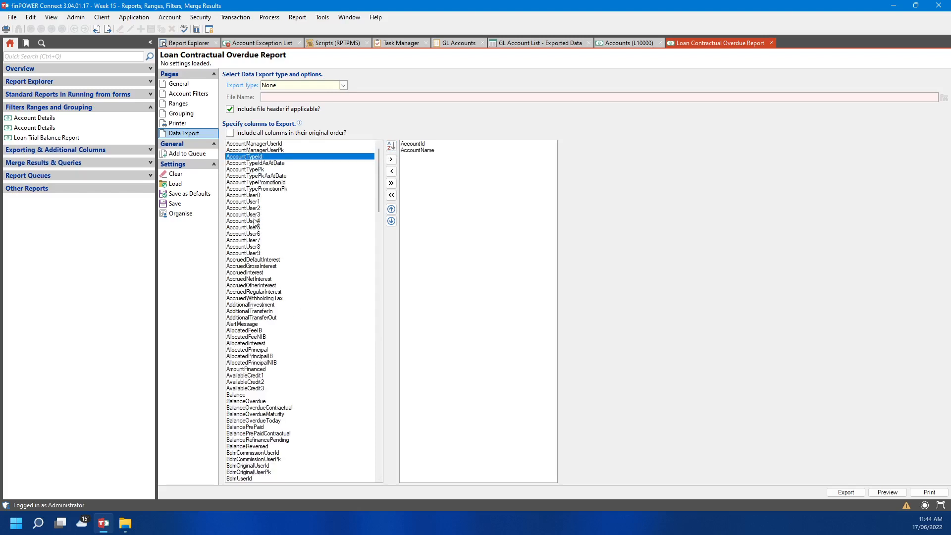
double_click(230, 273)
double_click(230, 273)
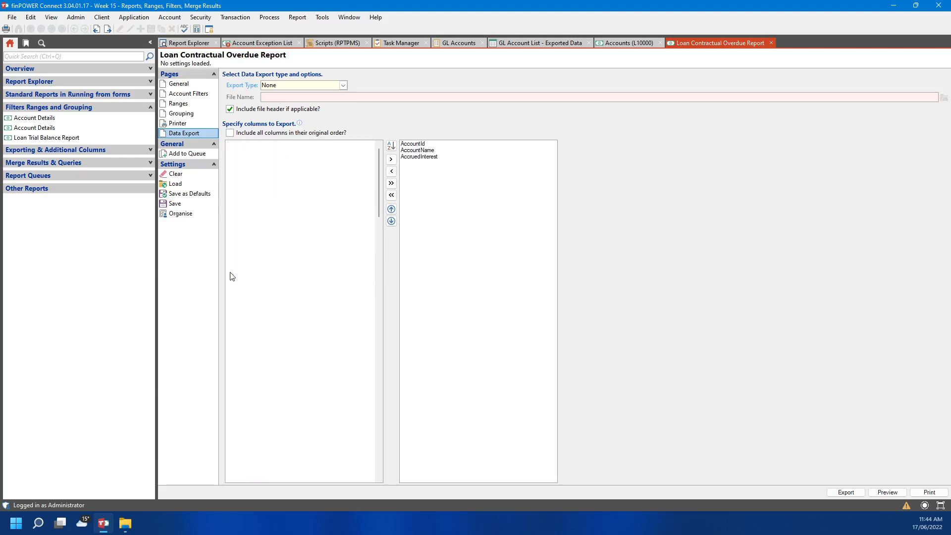
double_click(230, 273)
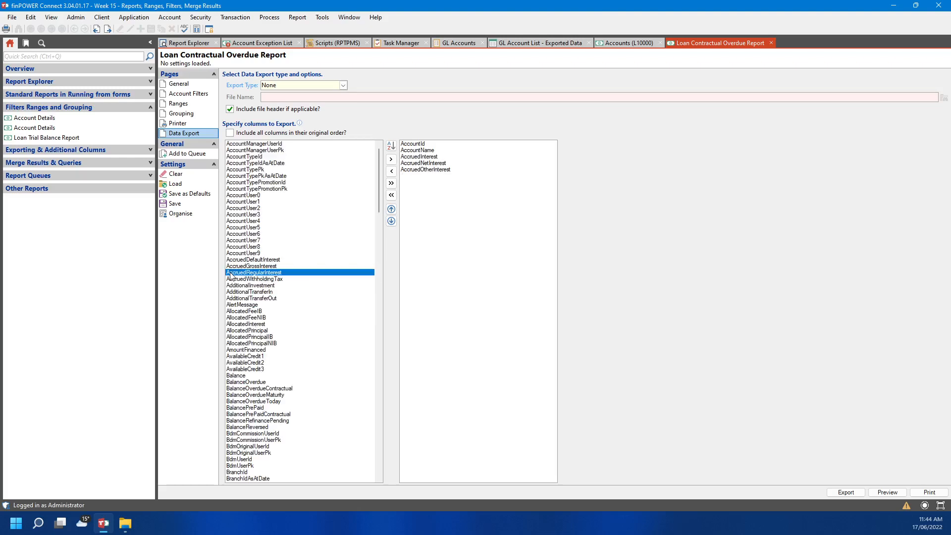
double_click(230, 273)
double_click(228, 266)
double_click(229, 262)
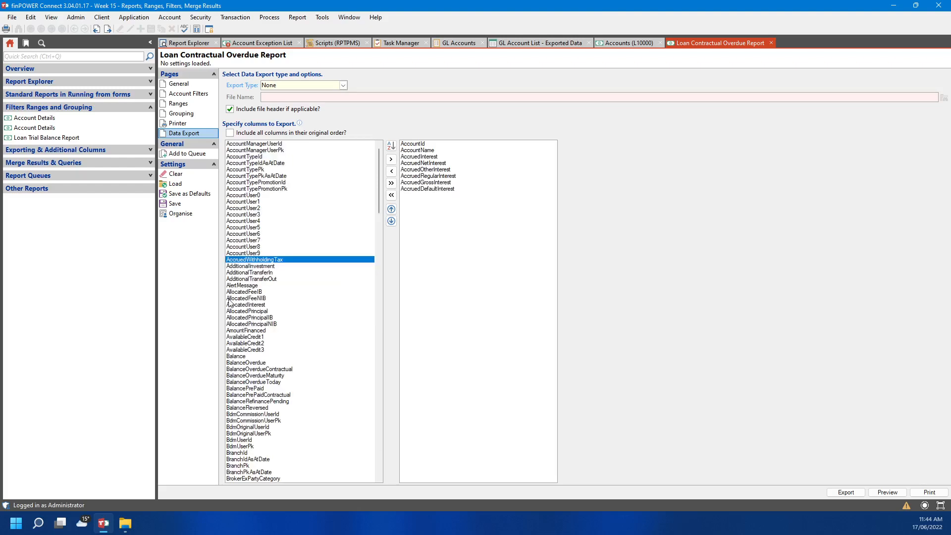
Add the AllocatedFee, AllocatedInterest, AllocatedPrincipal and AmountFinanced columns
scroll(235, 261, down, 3)
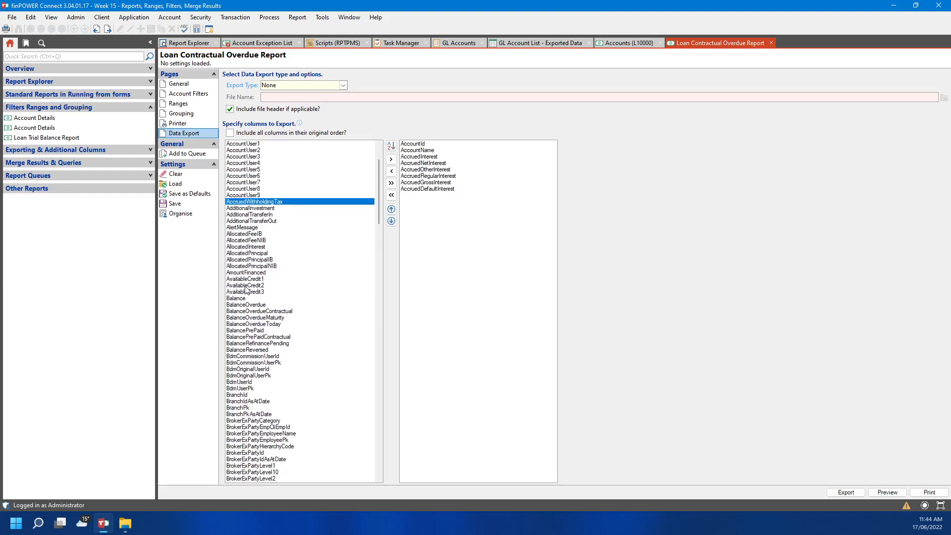
double_click(251, 234)
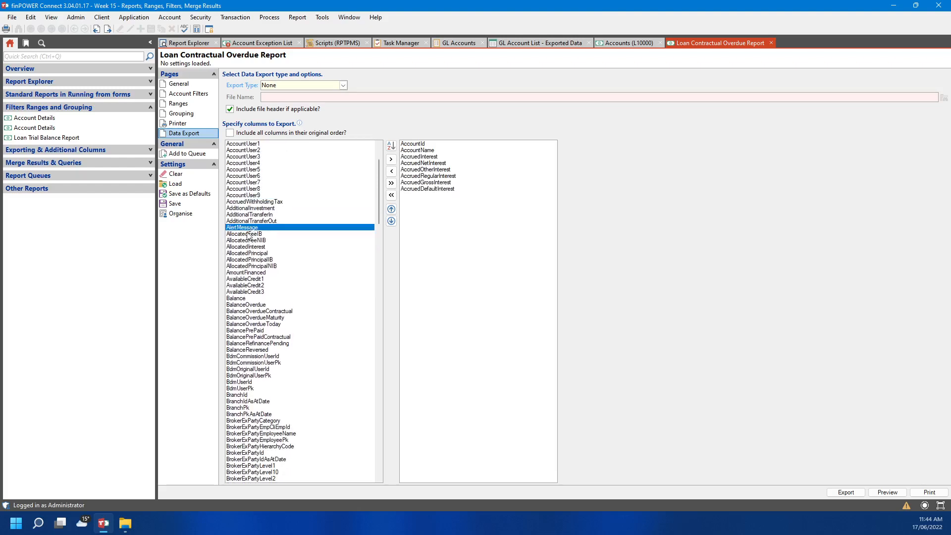
double_click(242, 293)
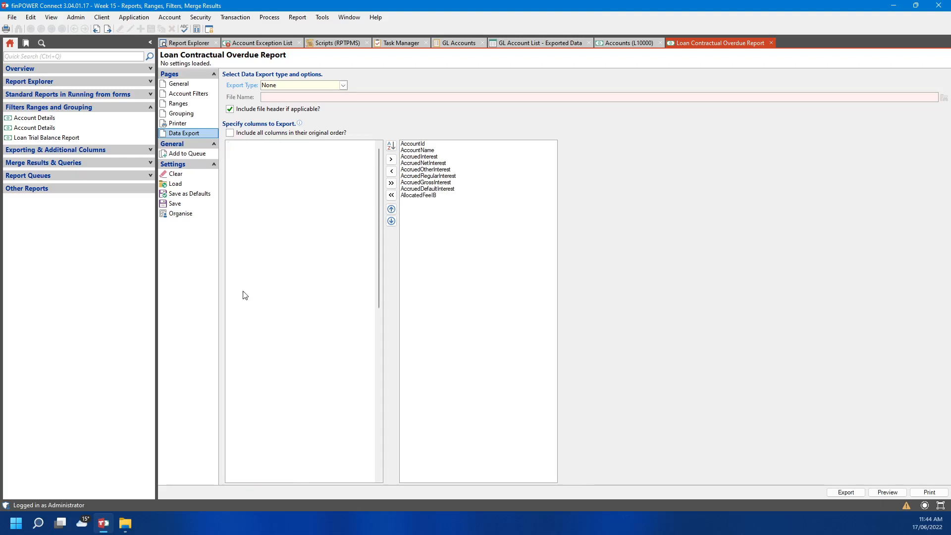
double_click(243, 293)
double_click(243, 293)
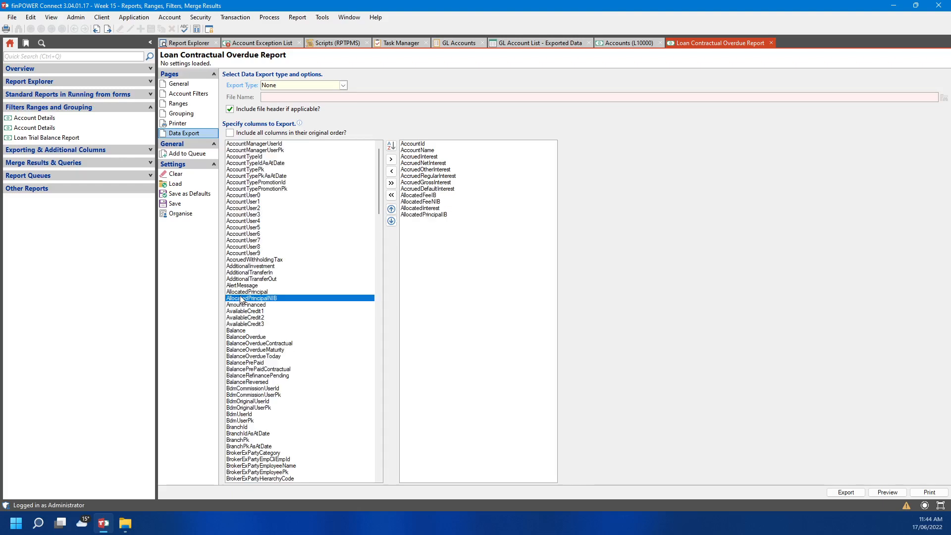
double_click(242, 293)
double_click(242, 292)
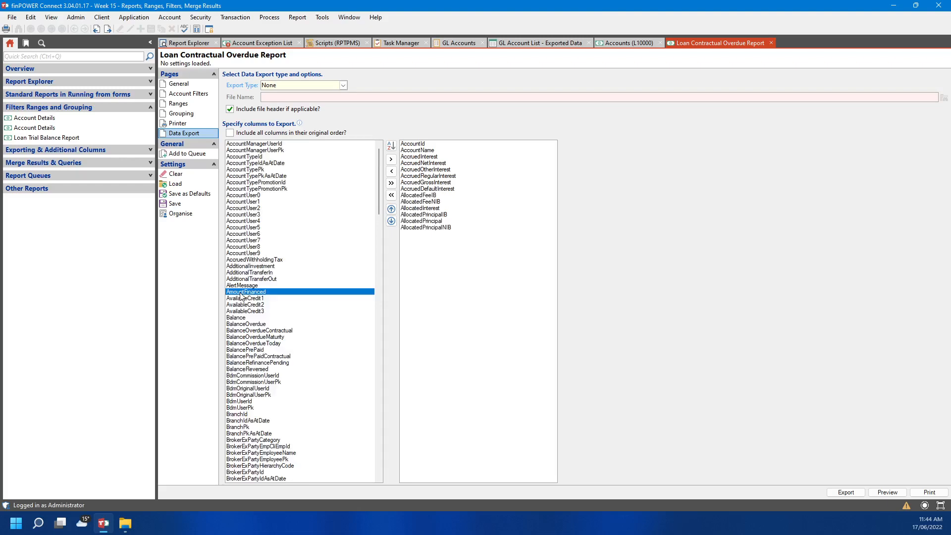
double_click(242, 296)
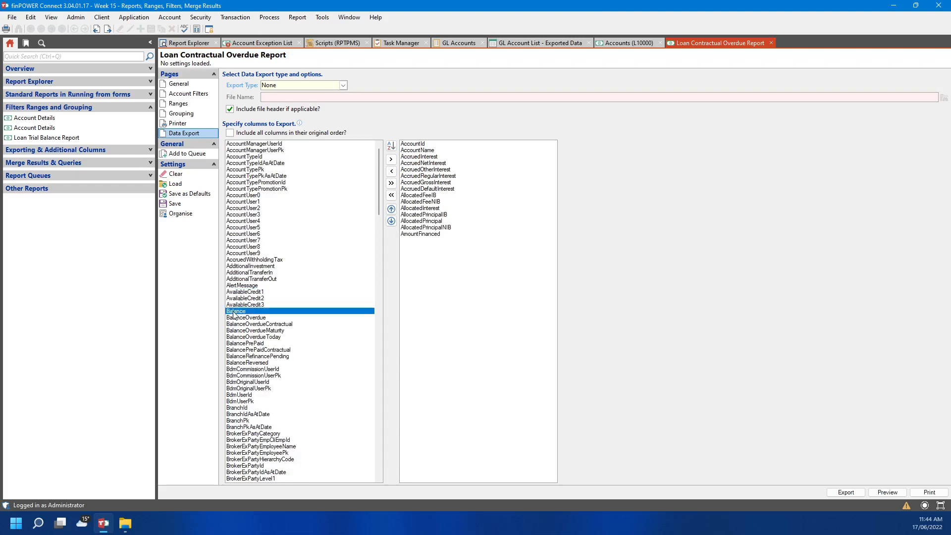
Add Balance, the BalanceOverdue variants, BalancePrePaidContractual and BalancePrePaid columns
double_click(228, 312)
double_click(229, 312)
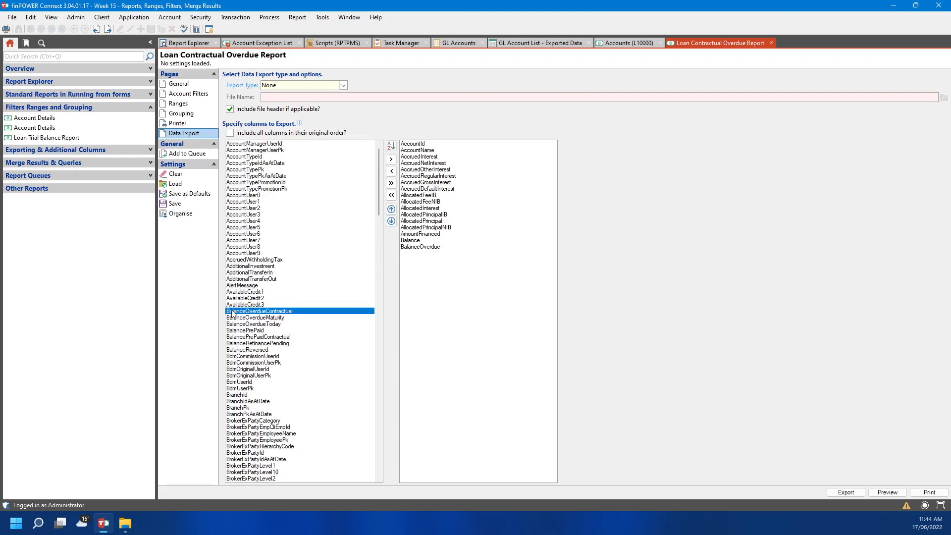
double_click(230, 312)
double_click(232, 318)
double_click(232, 318)
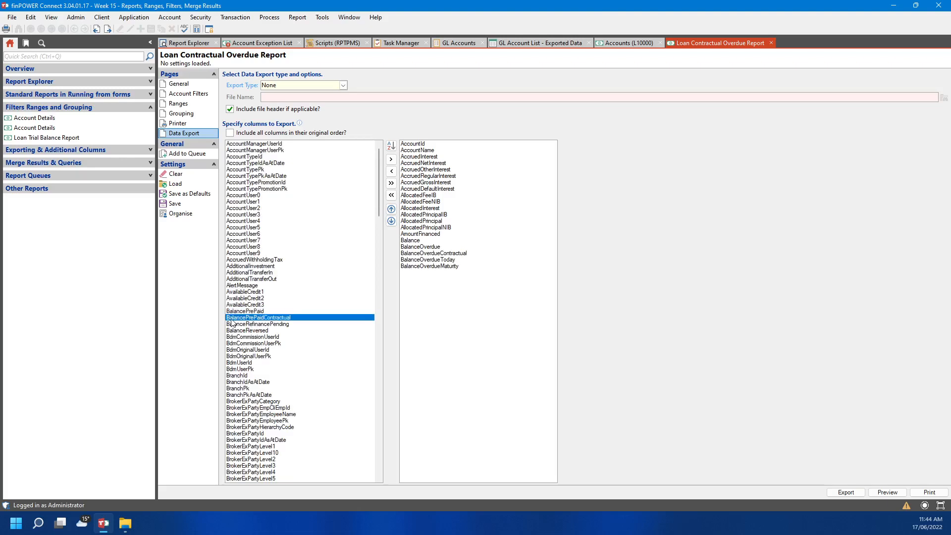
double_click(232, 318)
double_click(234, 312)
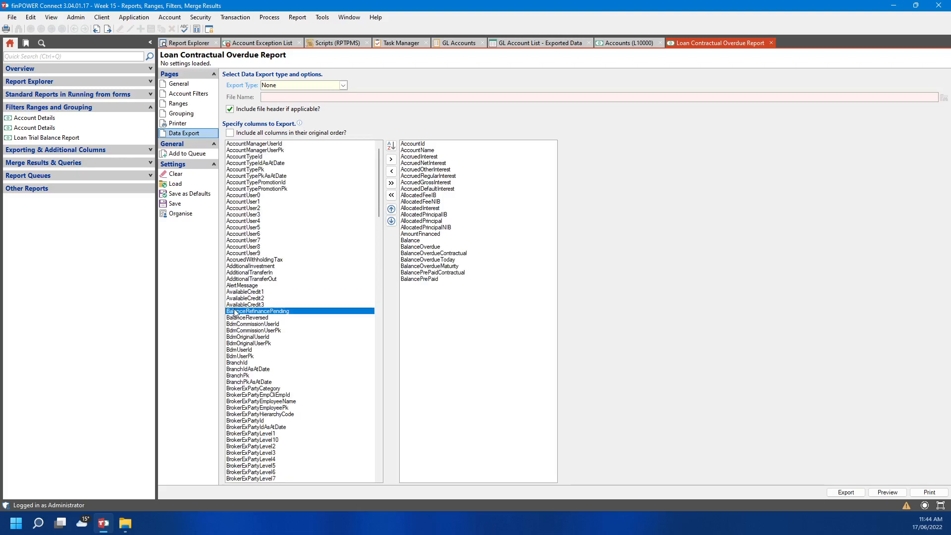
click(235, 318)
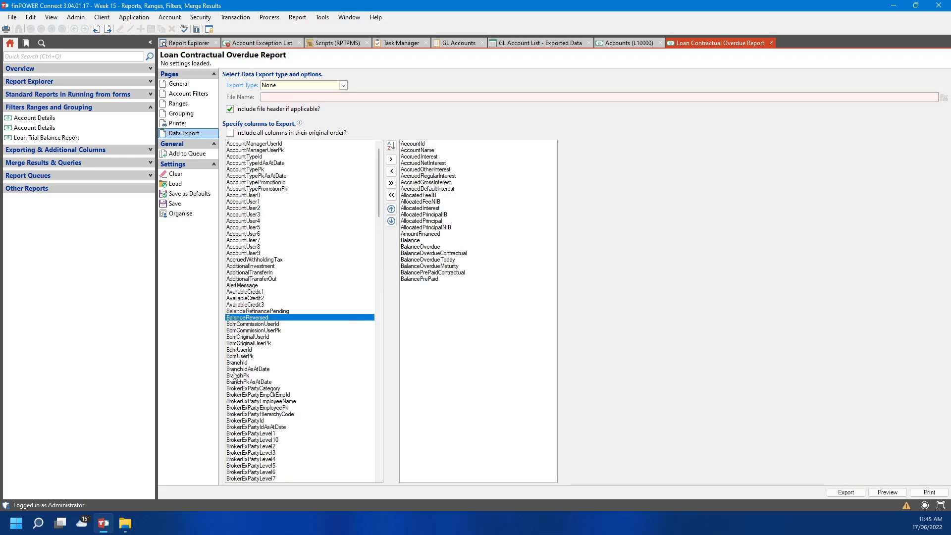
Add CreditLimit1, CreditLimit3, CreditLimit2 and DateOpened to the export columns
scroll(235, 373, down, 3)
scroll(241, 297, down, 1)
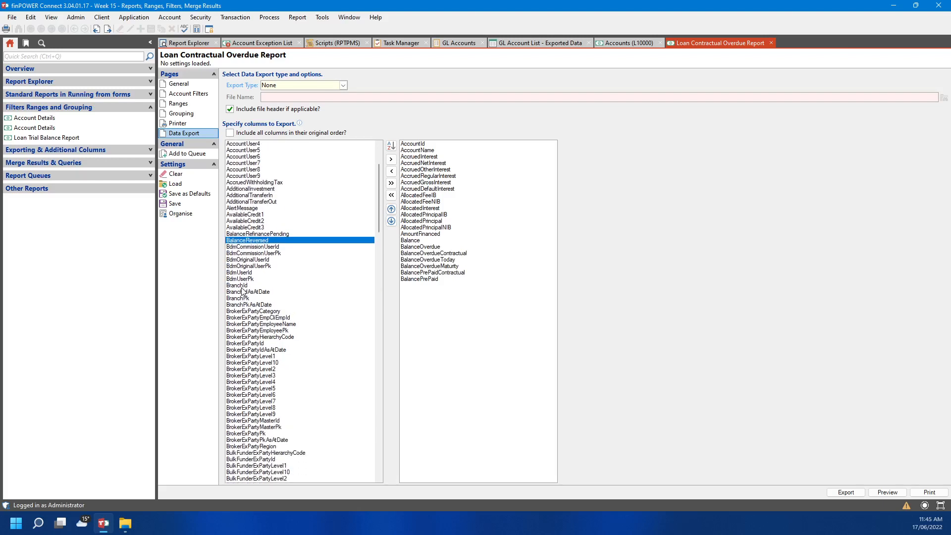
scroll(244, 298, down, 16)
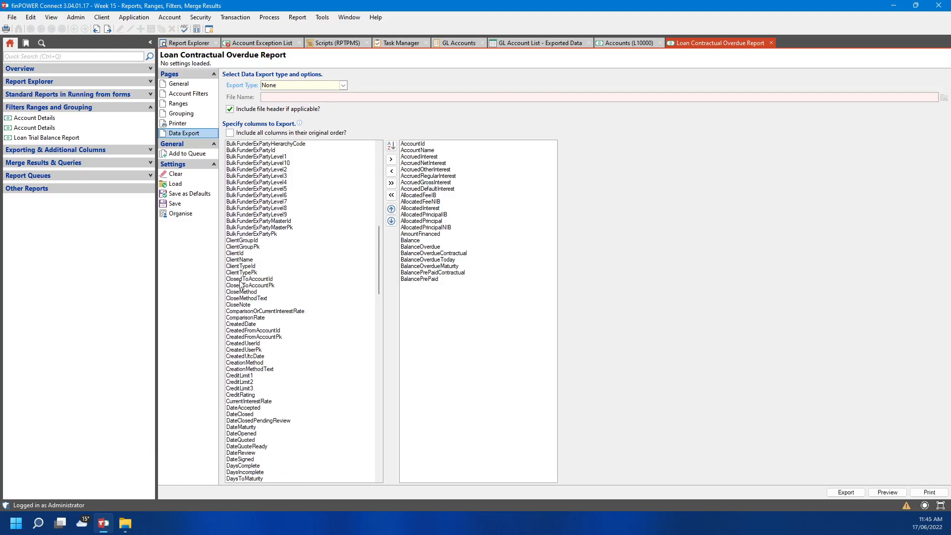
scroll(235, 319, down, 3)
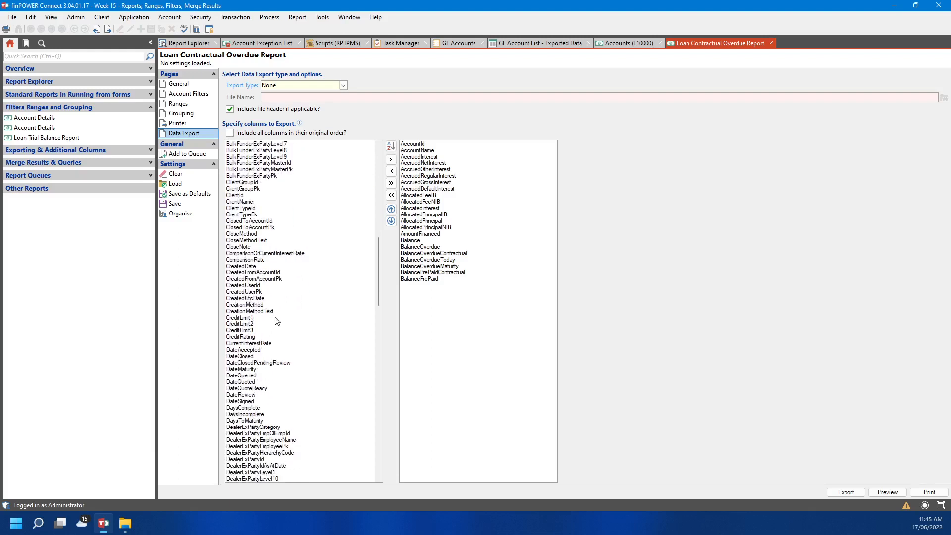
scroll(251, 317, down, 3)
double_click(248, 260)
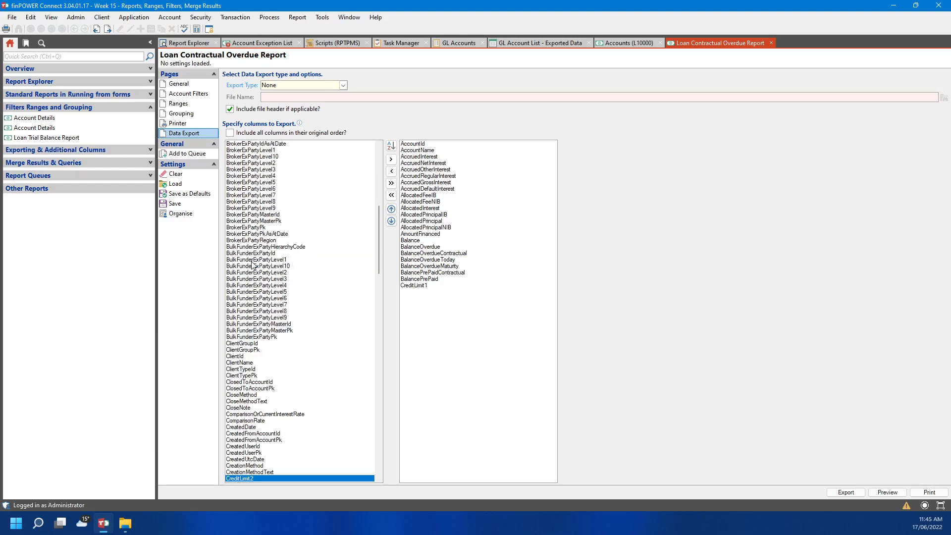
scroll(258, 446, down, 4)
double_click(255, 408)
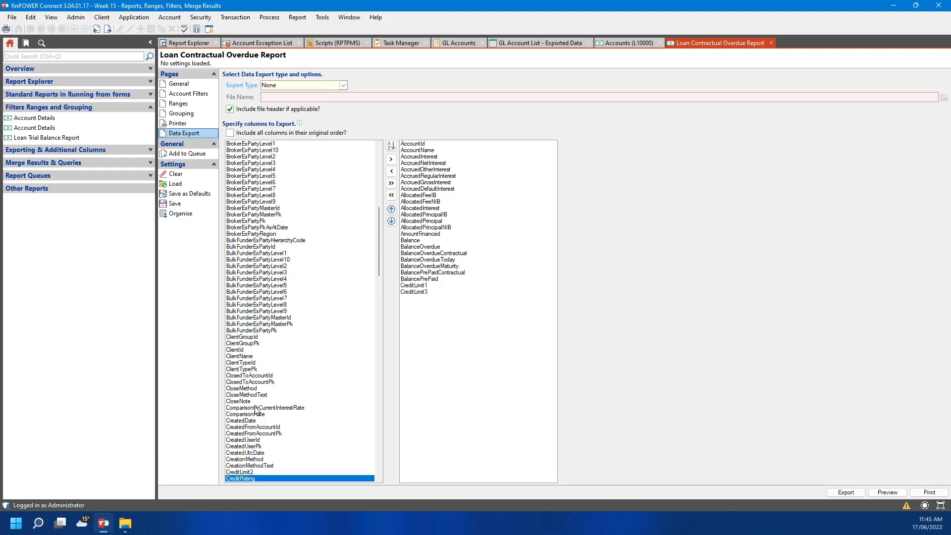
click(245, 472)
double_click(245, 472)
scroll(307, 471, down, 13)
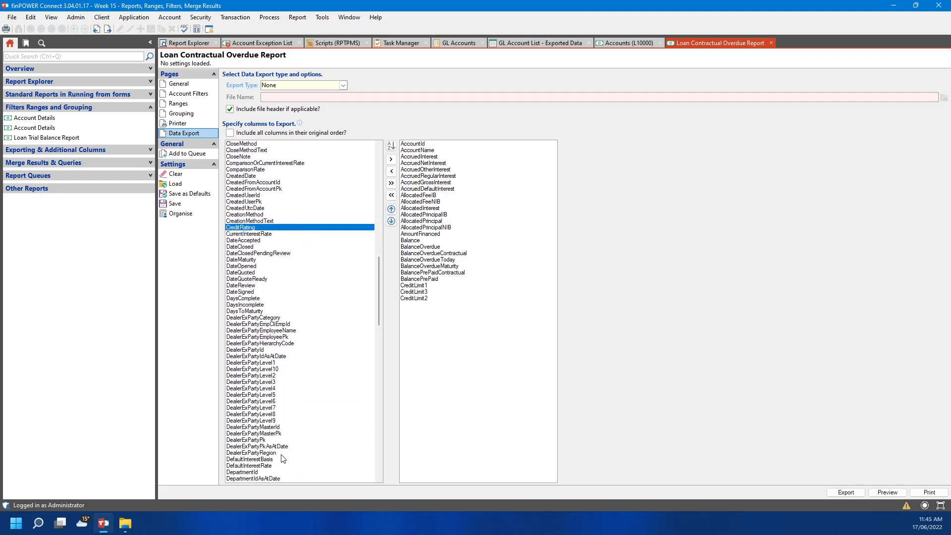
click(240, 266)
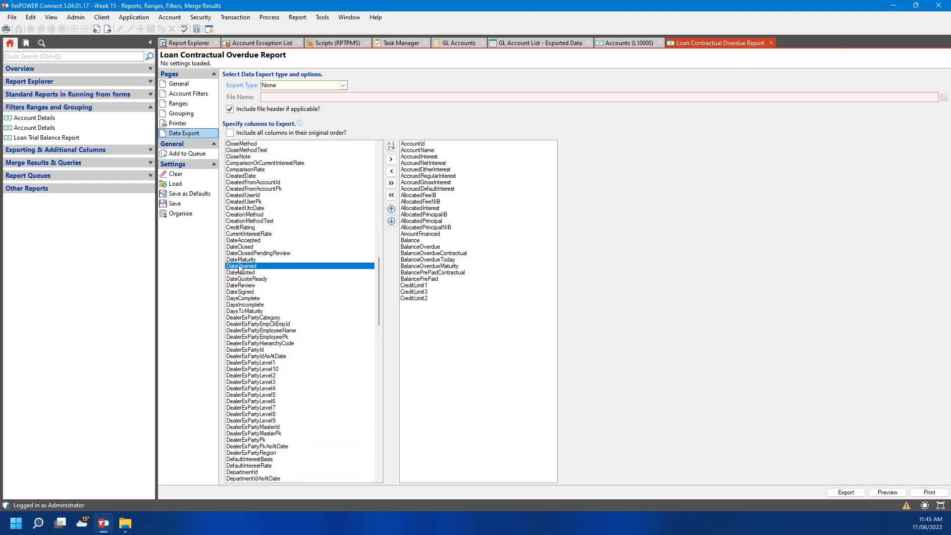
double_click(239, 267)
scroll(305, 307, down, 15)
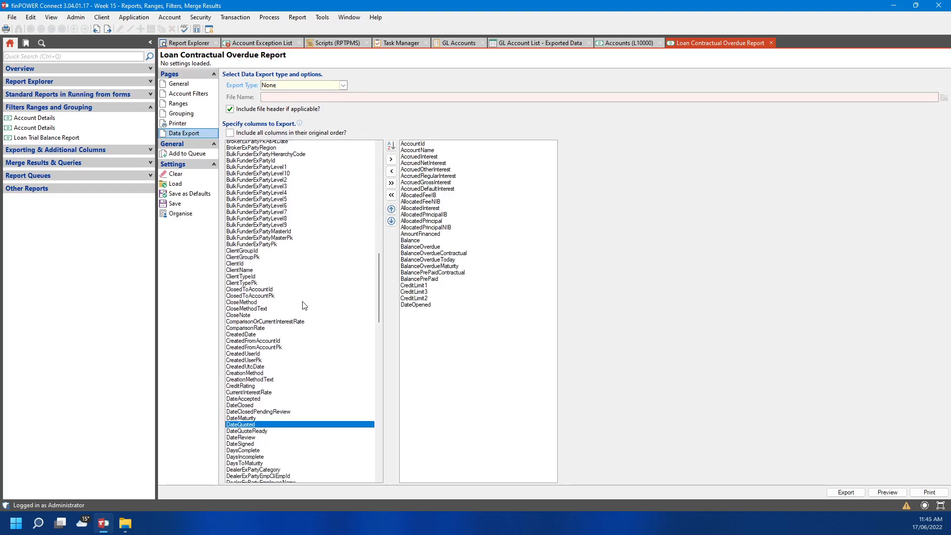
scroll(314, 318, down, 9)
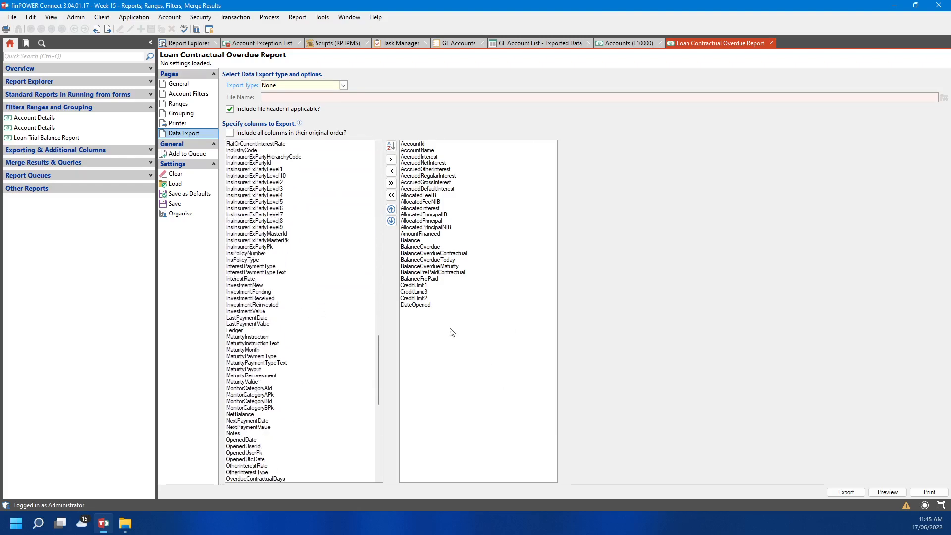
Export to a Query Results Form grid and move AccruedRegularInterest and AccruedGrossInterest before AccruedOtherInterest
click(344, 85)
click(292, 139)
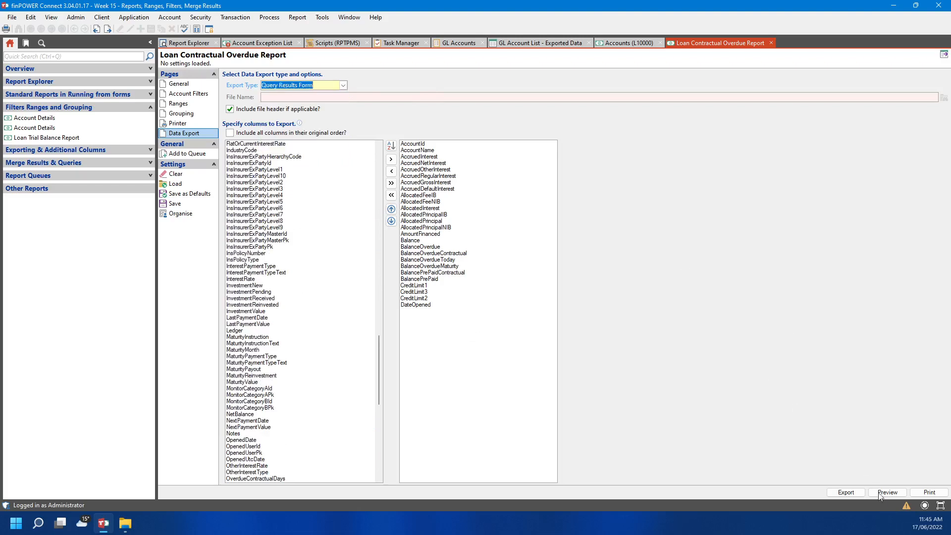
click(842, 493)
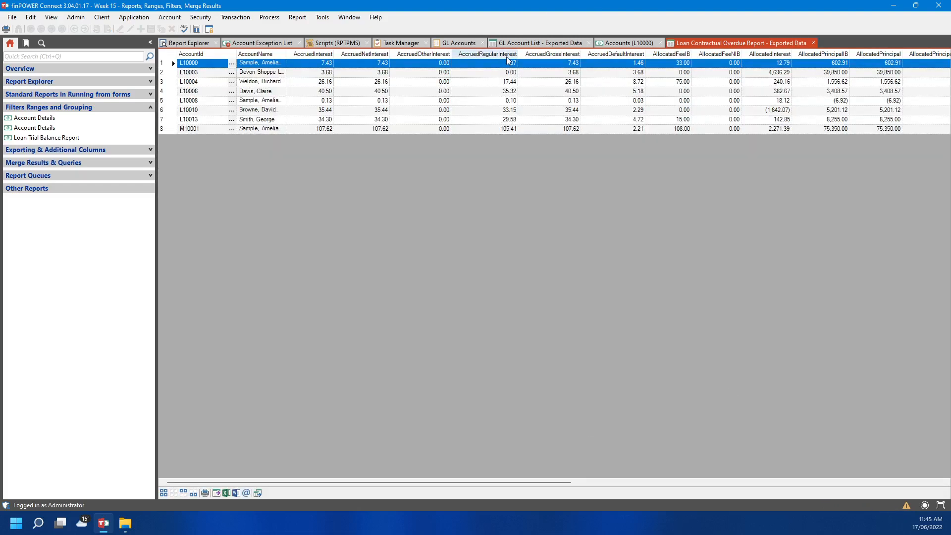
drag(506, 57, 391, 53)
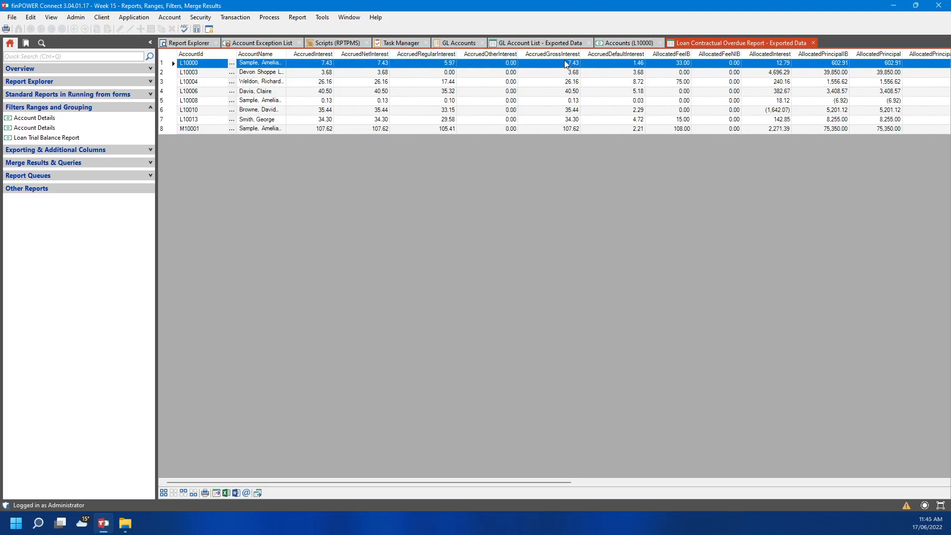
drag(528, 54, 480, 57)
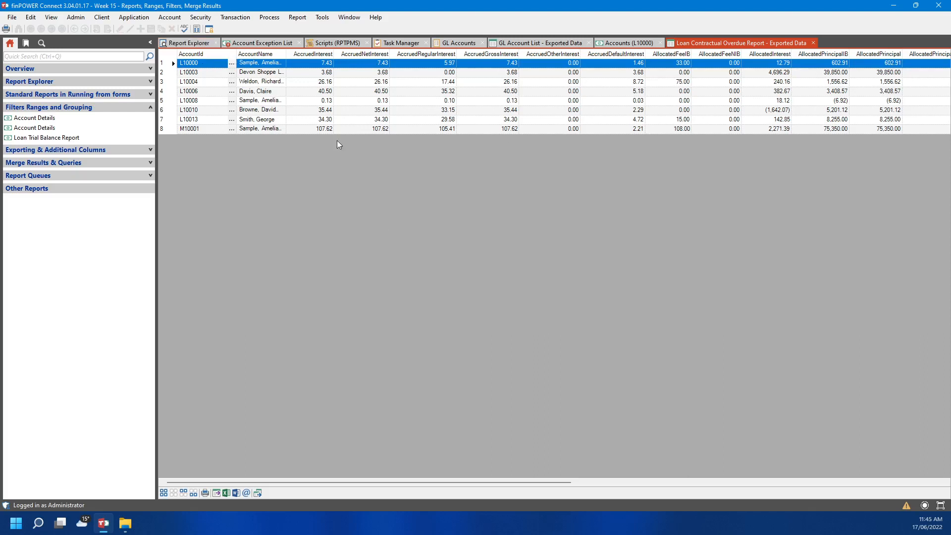
Close all open reports and windows with Close All
click(187, 45)
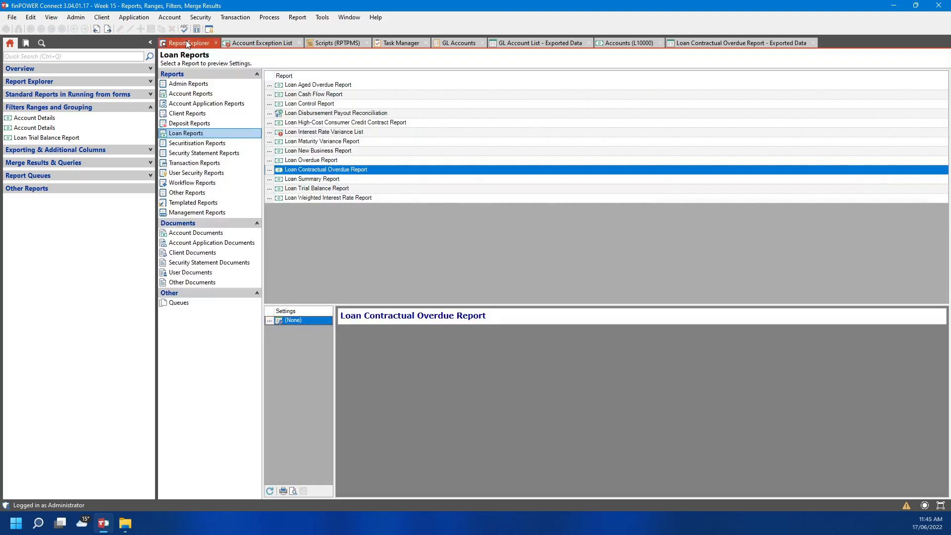
right_click(187, 44)
click(214, 57)
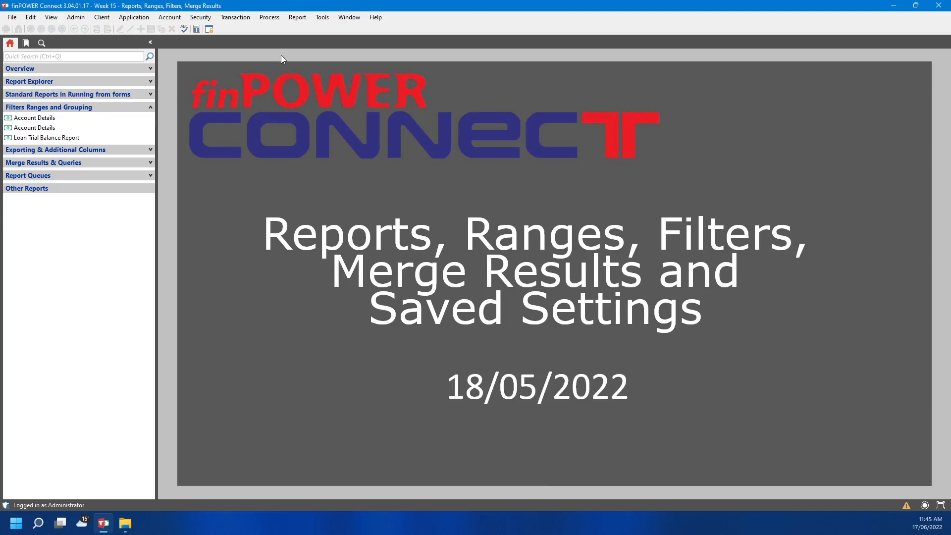
In Run Query's ad-hoc editor, paste a SELECT of AccountId, Name, Balance, BalanceOverdue from Account
click(299, 22)
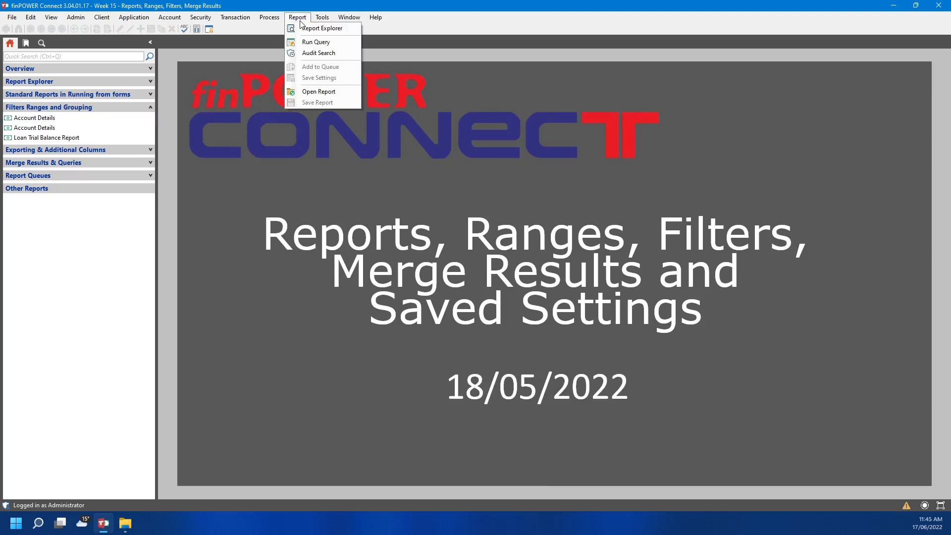
click(319, 43)
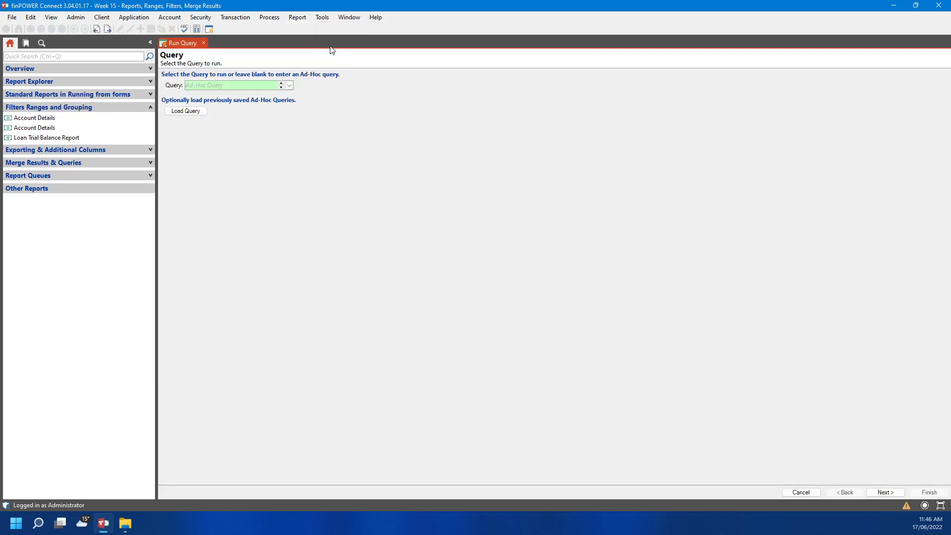
click(290, 86)
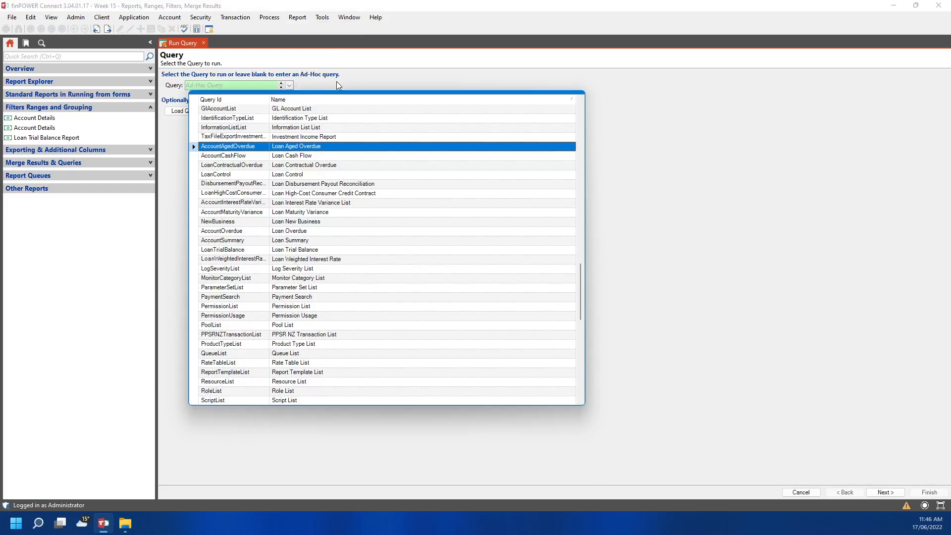
click(173, 94)
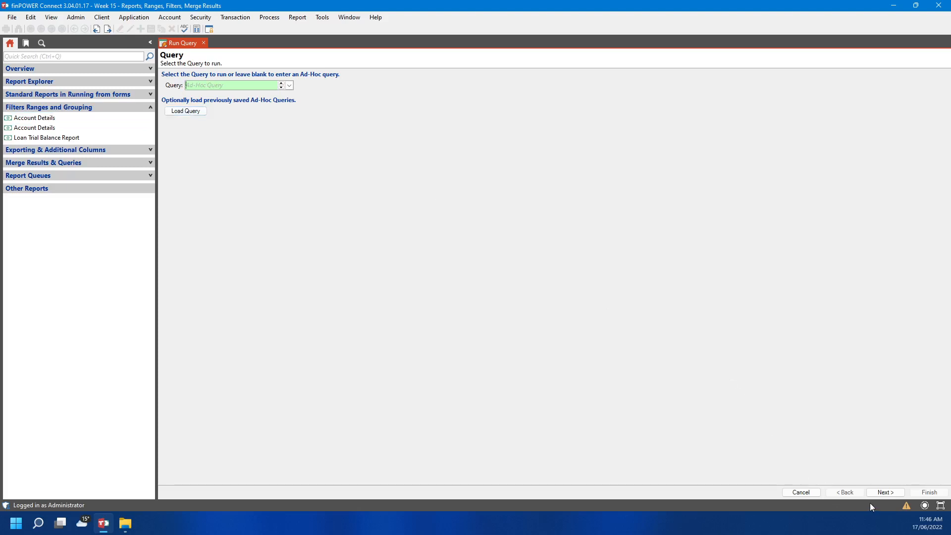
click(878, 493)
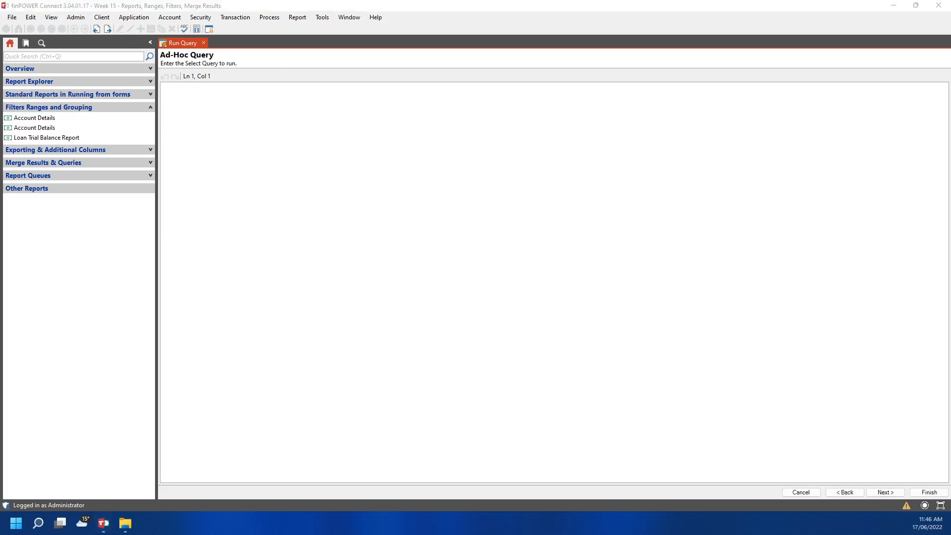
click(320, 130)
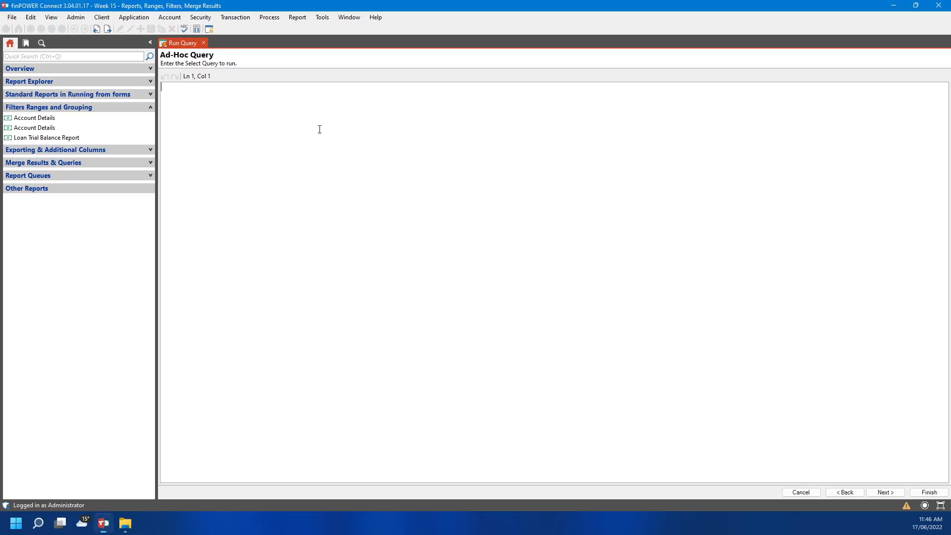
text(SELECT AccountId,Name,Balance,BalanceOverdue FROM Account WHERE Status = 1 AND AccountClass IN(100,101,110) ORDER BY AccountId)
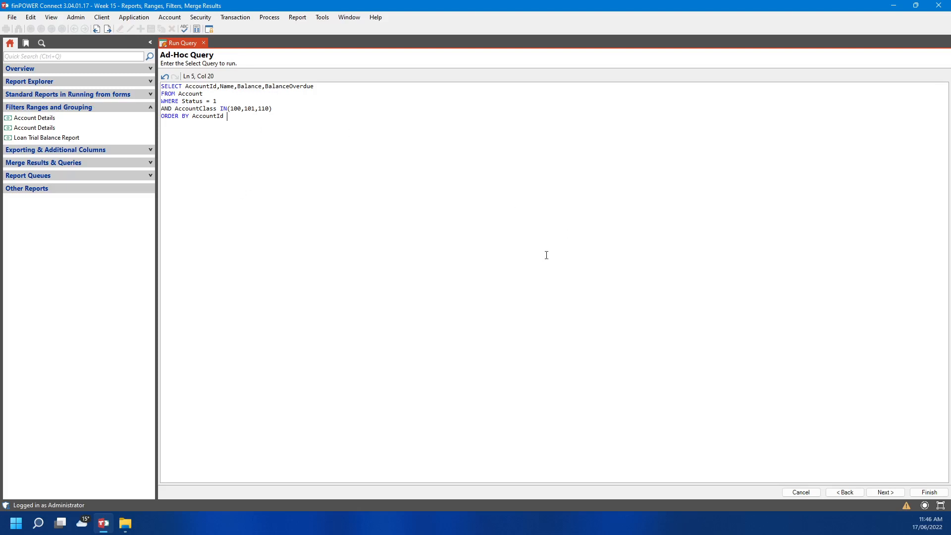
Choose to save the ad-hoc query as a new user data store named 'Report Training Query'
click(886, 492)
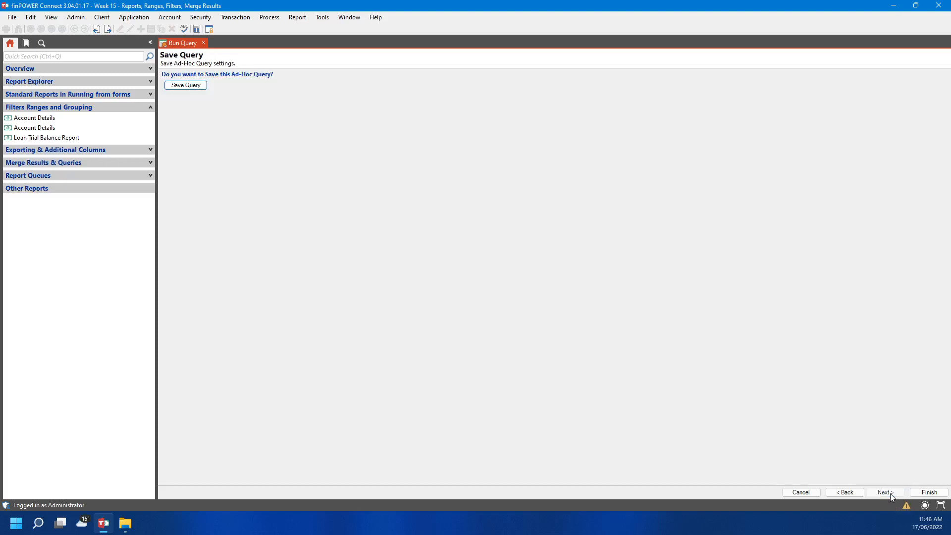
click(204, 87)
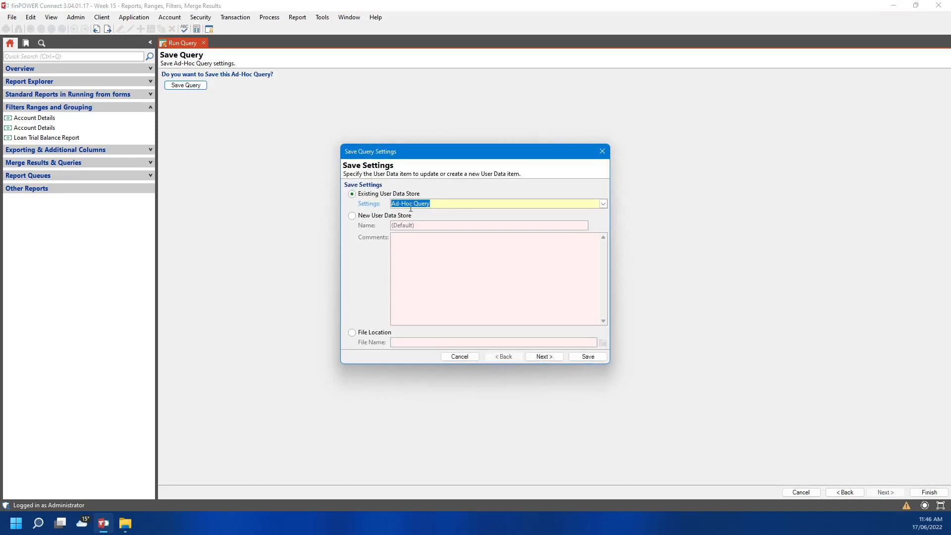
click(603, 204)
click(604, 204)
click(368, 219)
click(454, 226)
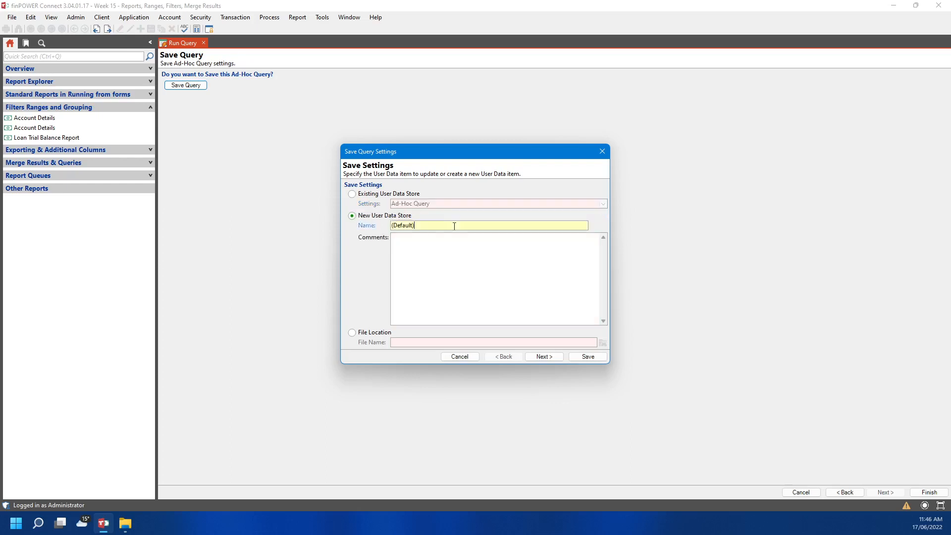
key(ctrl+a)
text(Report Training)
Set the query's share level to Everyone and save it
click(544, 356)
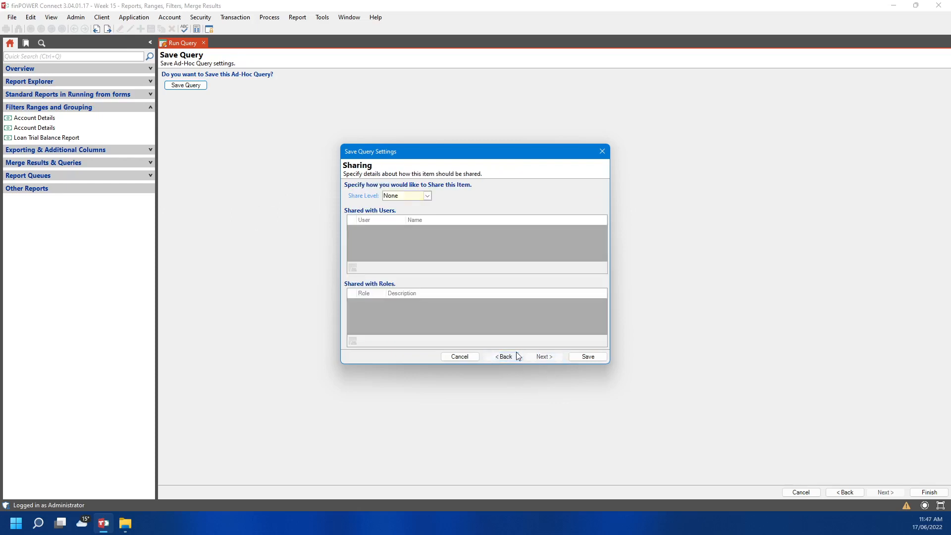
click(503, 356)
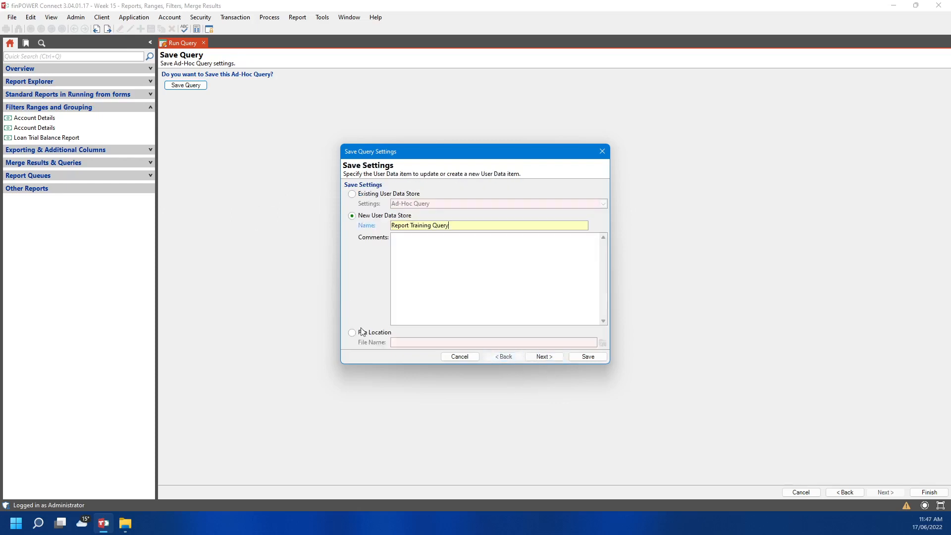
click(546, 360)
click(426, 195)
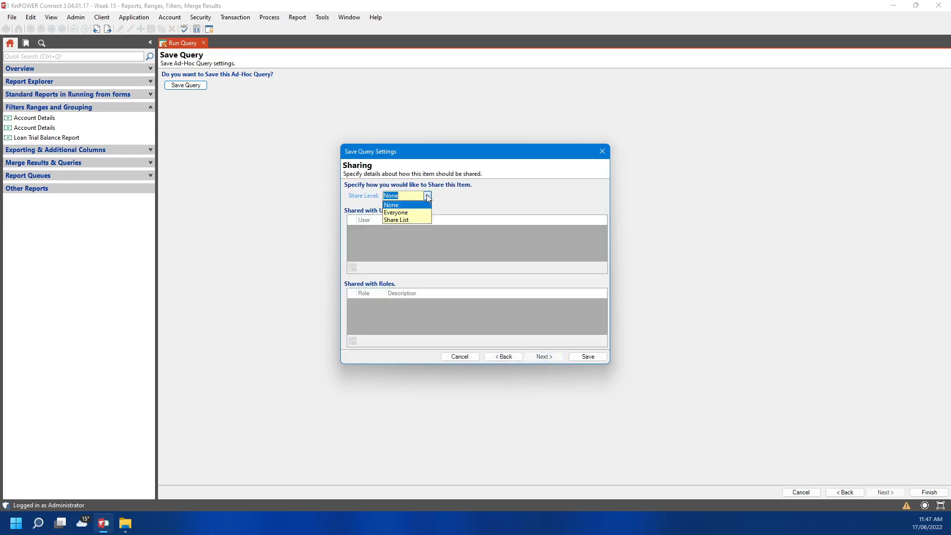
click(419, 219)
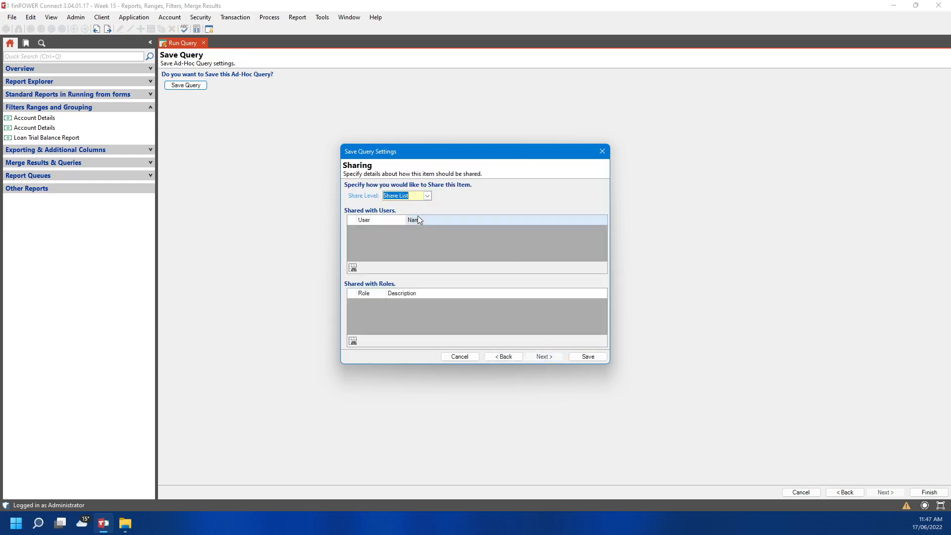
click(427, 196)
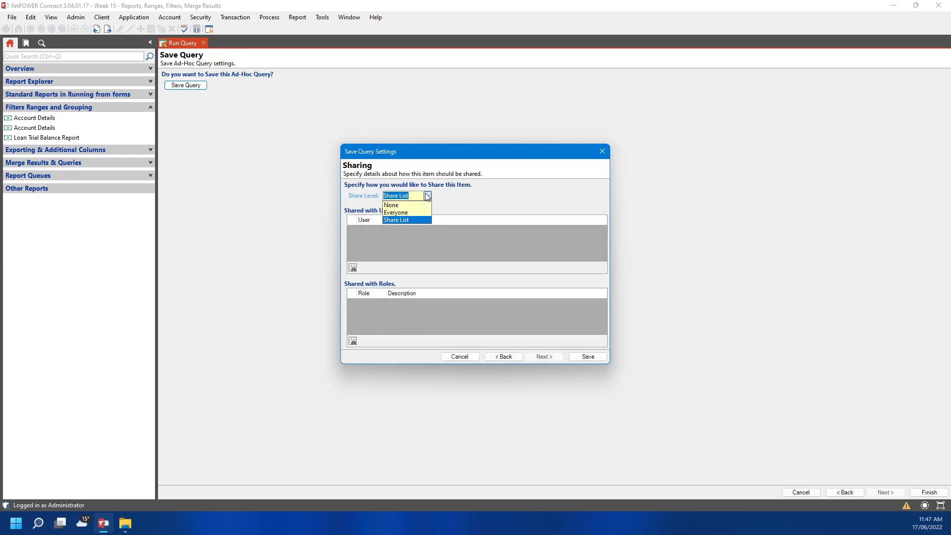
click(414, 218)
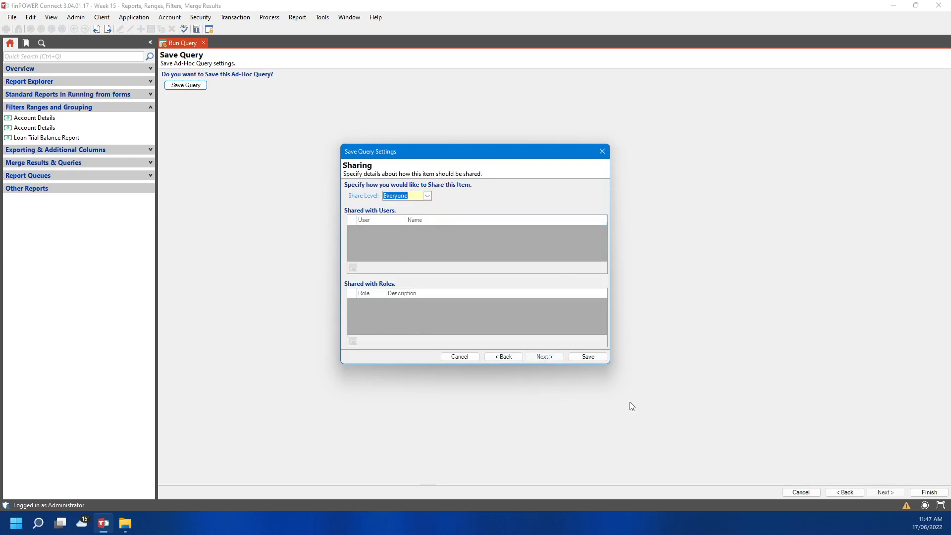
click(583, 357)
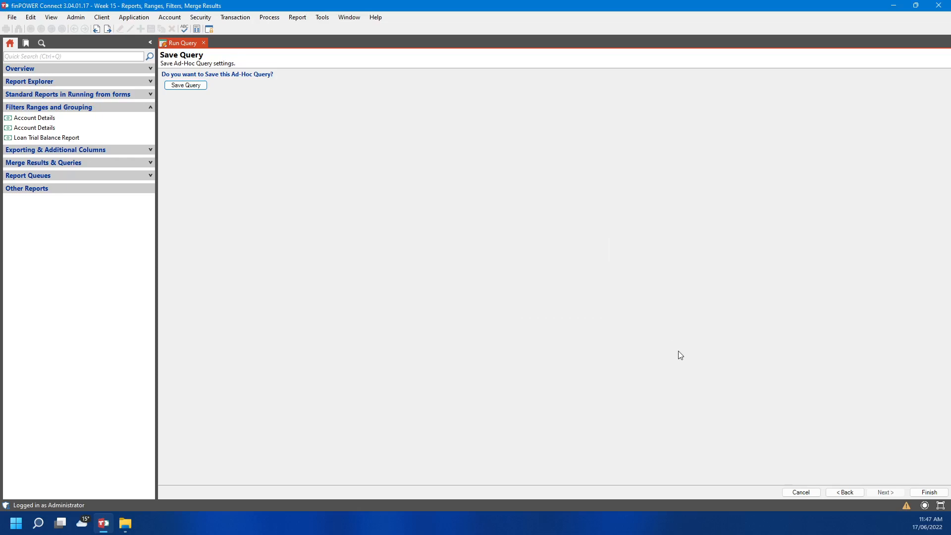
Run the Report Training Query, then drag the Name column after Balance and back before it
click(919, 493)
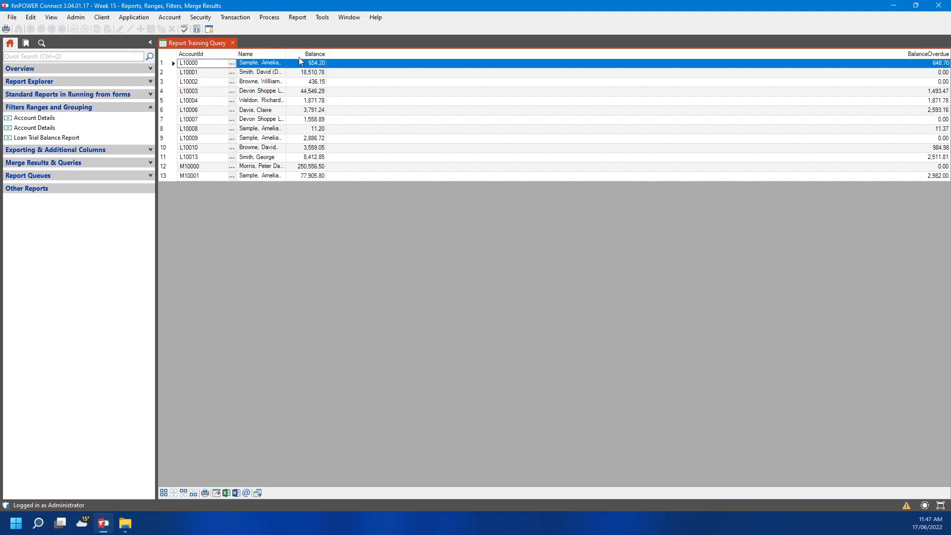
drag(284, 55, 320, 52)
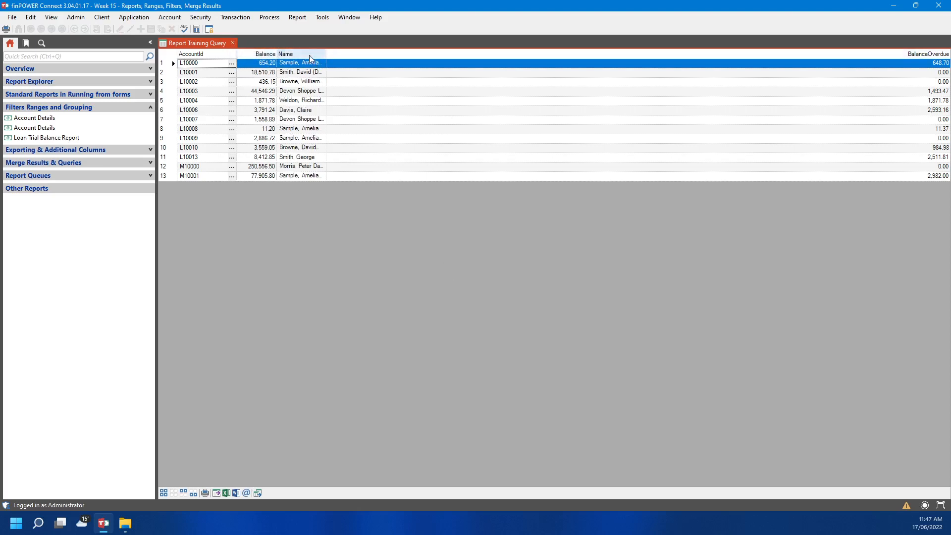
drag(299, 55, 418, 56)
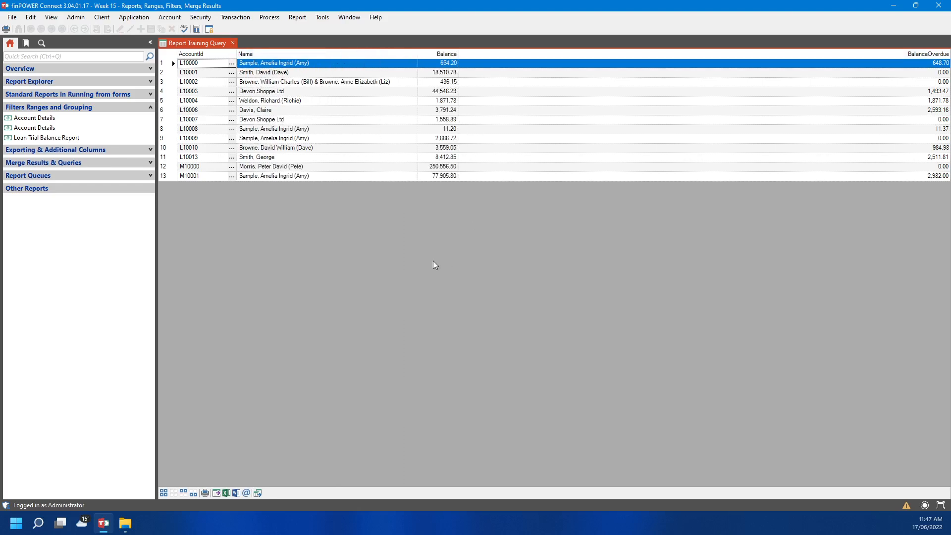
click(297, 18)
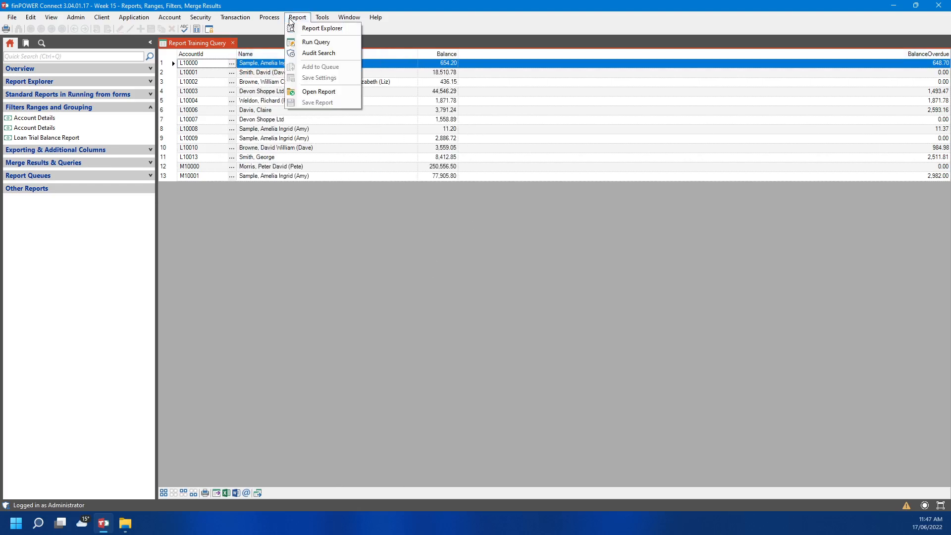
Start a new query run and pick AccountAgedOverdue (Loan Aged Overdue) from the name-sorted query list
click(312, 43)
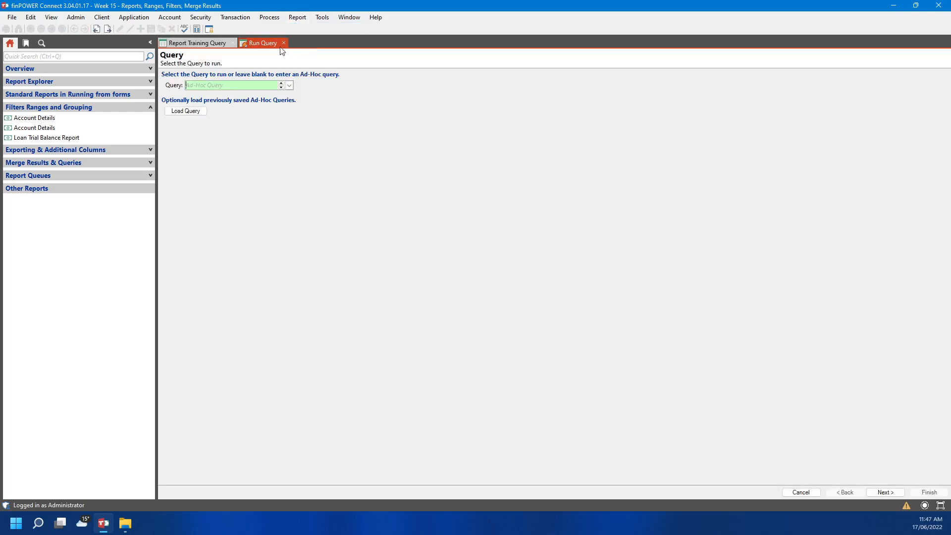
click(290, 86)
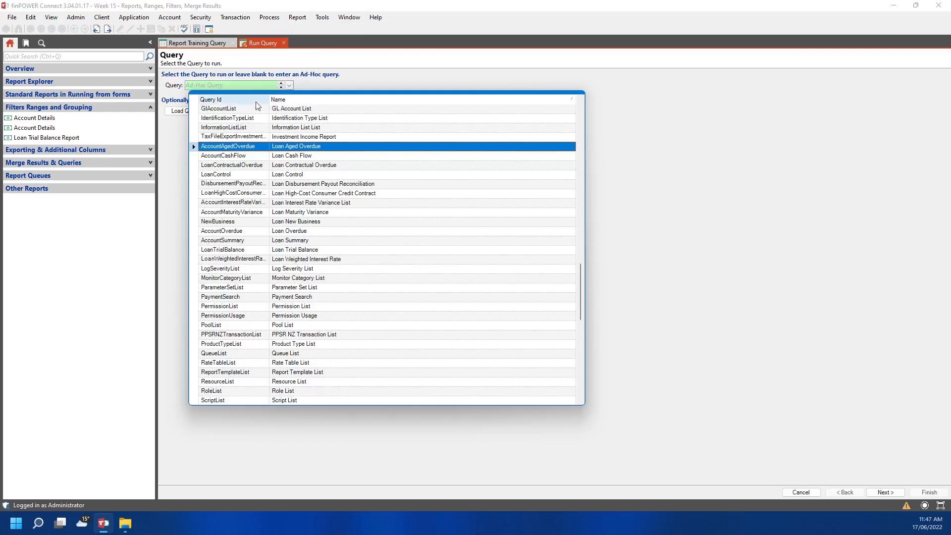
click(302, 100)
scroll(335, 253, down, 9)
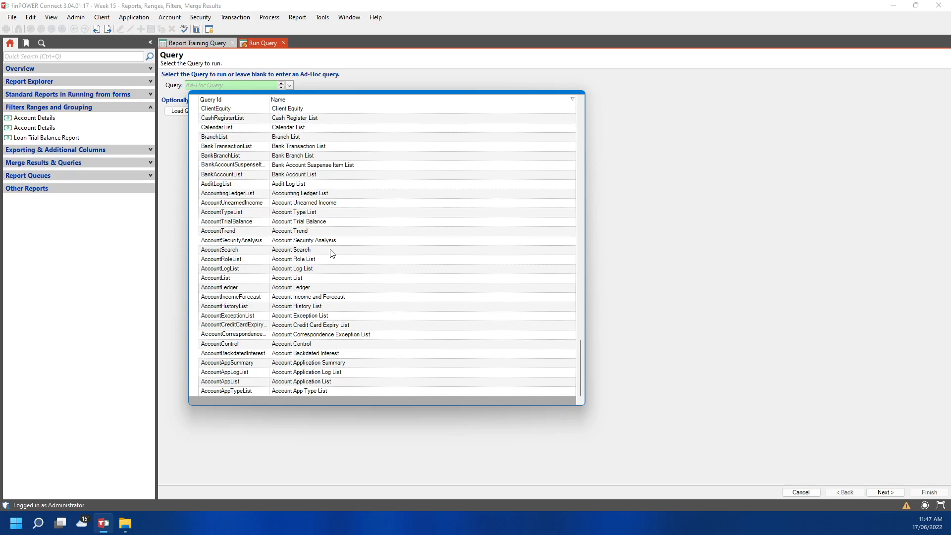
scroll(332, 254, up, 12)
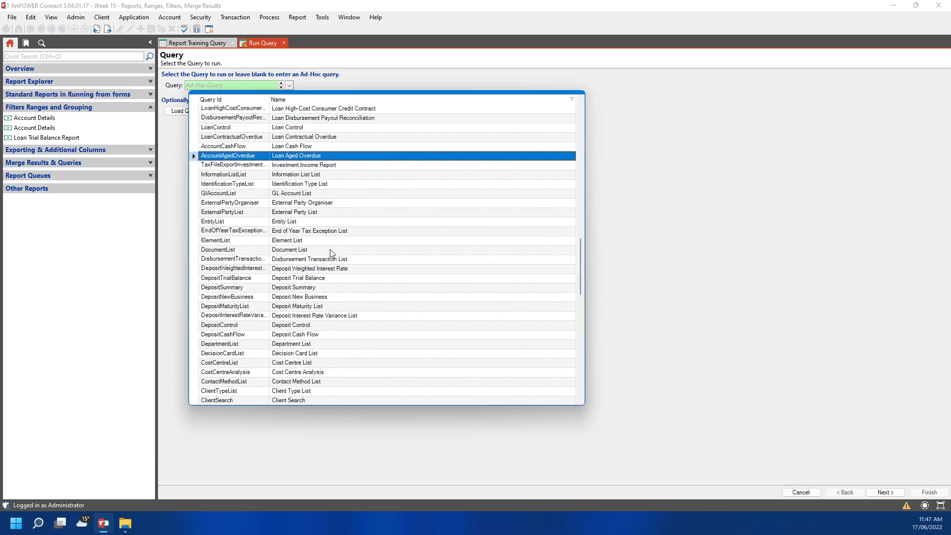
scroll(332, 253, up, 2)
scroll(332, 253, up, 1)
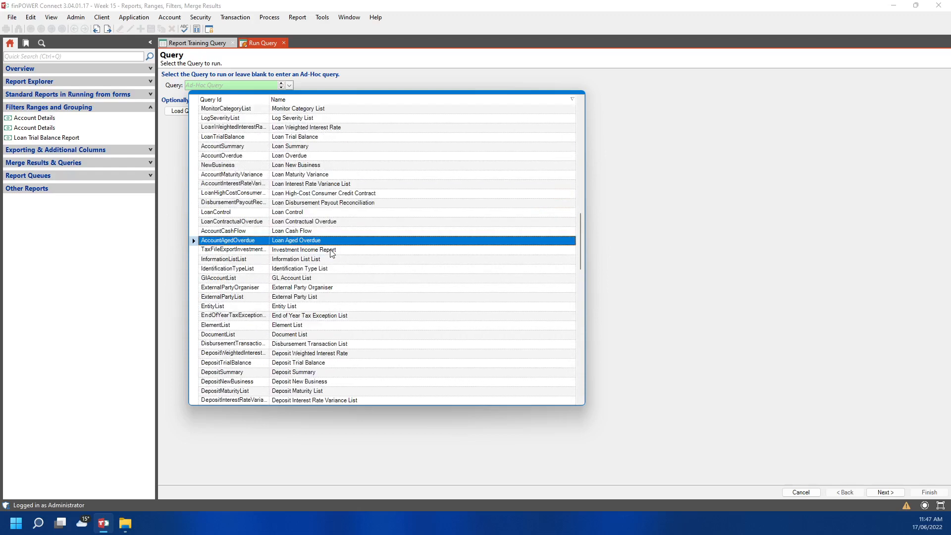
scroll(332, 253, up, 1)
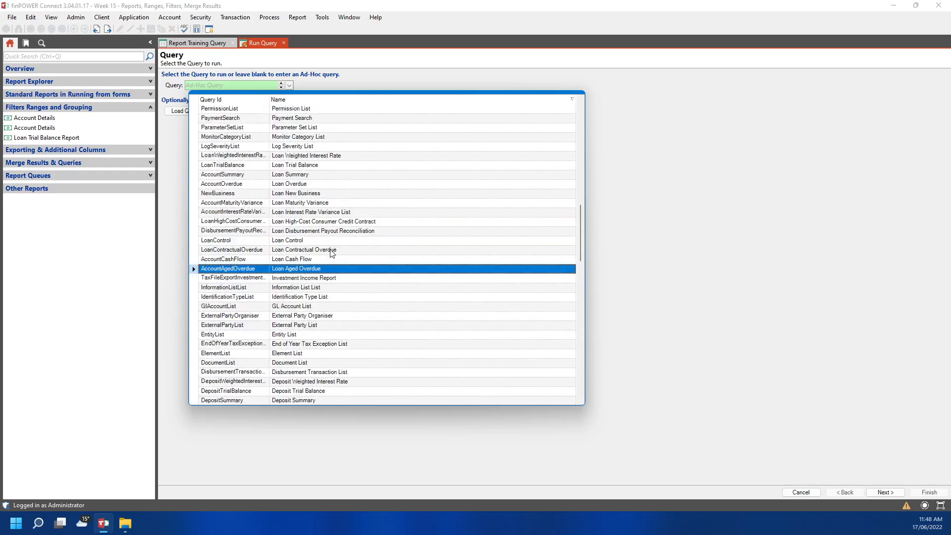
click(320, 269)
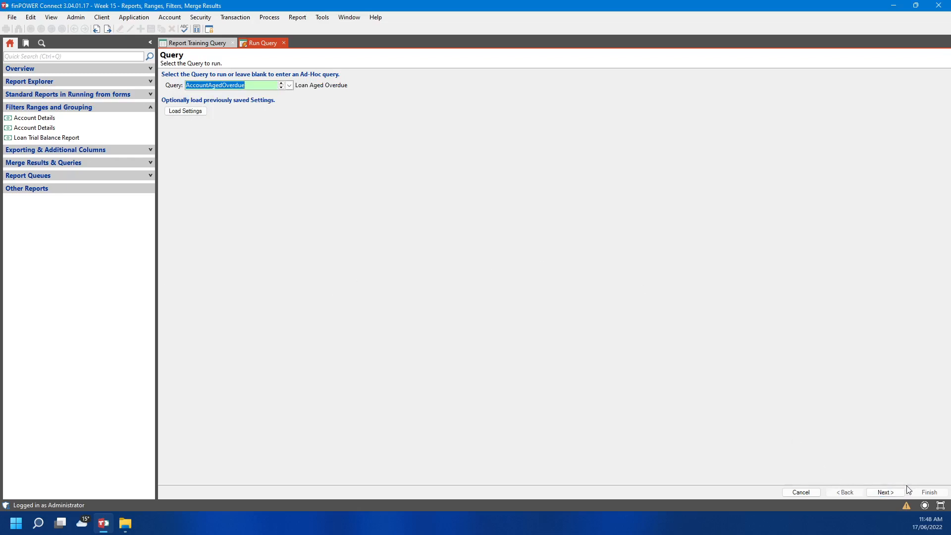
Step past the Parameters, filters, Range filters and Grouping Levels pages with defaults kept
click(887, 492)
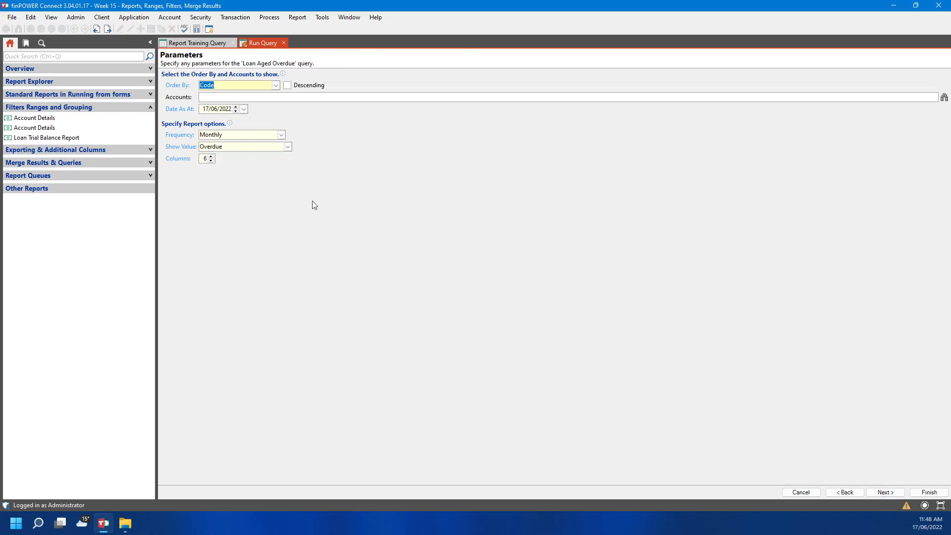
click(885, 492)
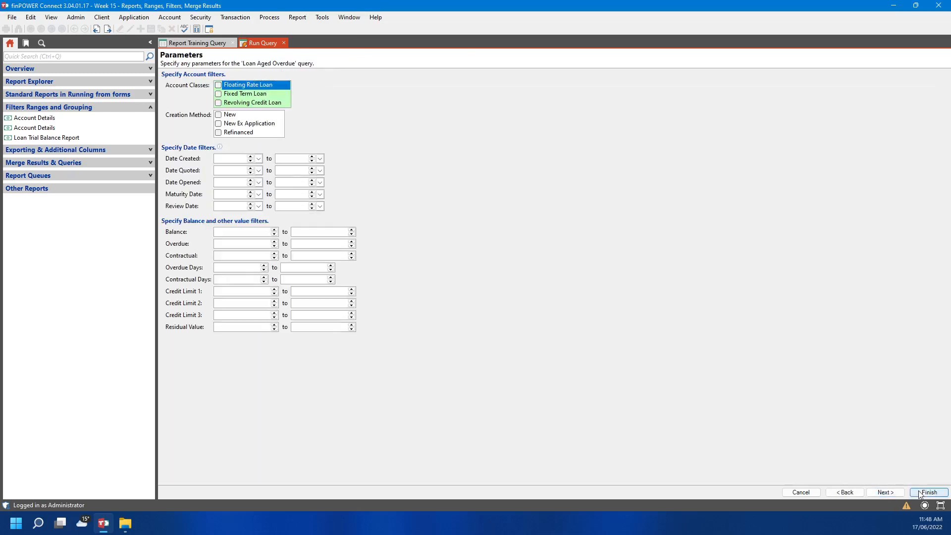
click(878, 493)
click(876, 492)
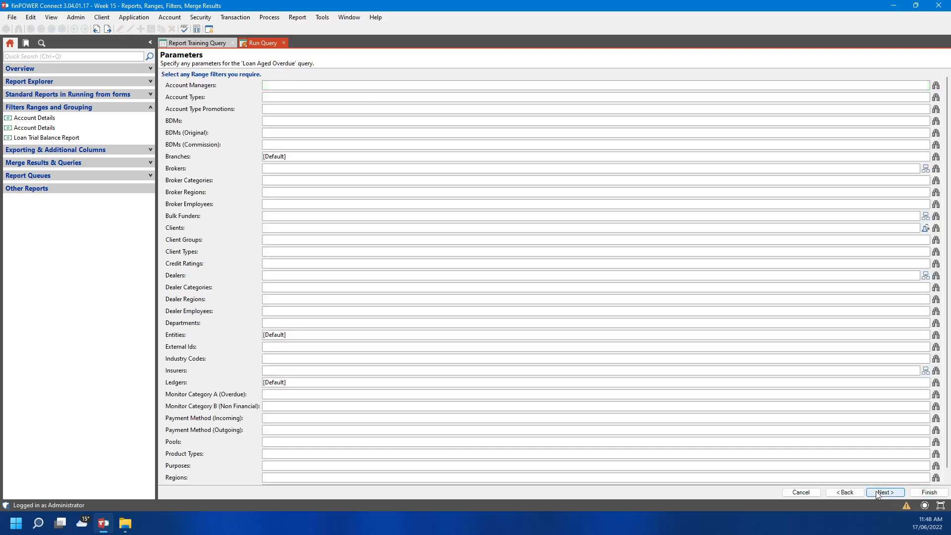
click(878, 493)
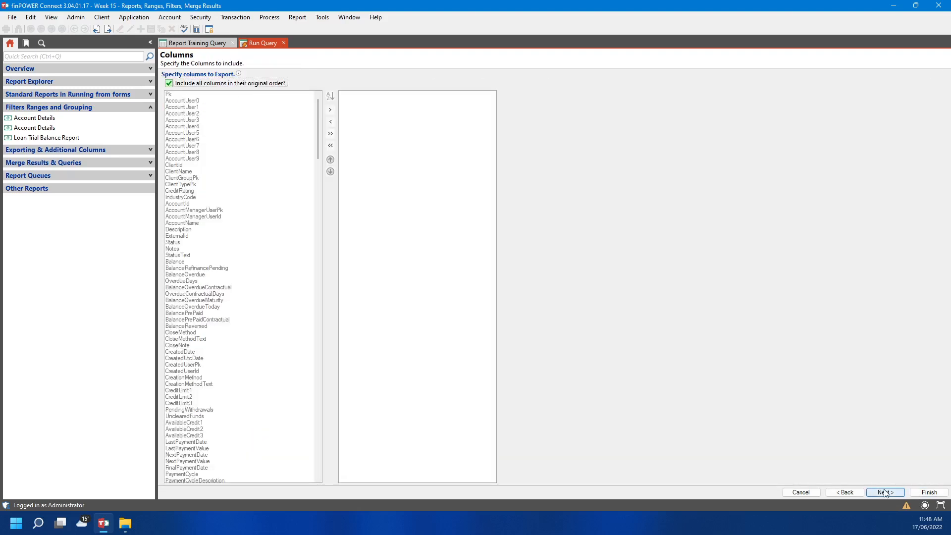
Turn off automatic columns, then add AccountId, Balance, BalanceOverdue and the other overdue, prepaid and refinance balance columns
click(188, 83)
click(330, 96)
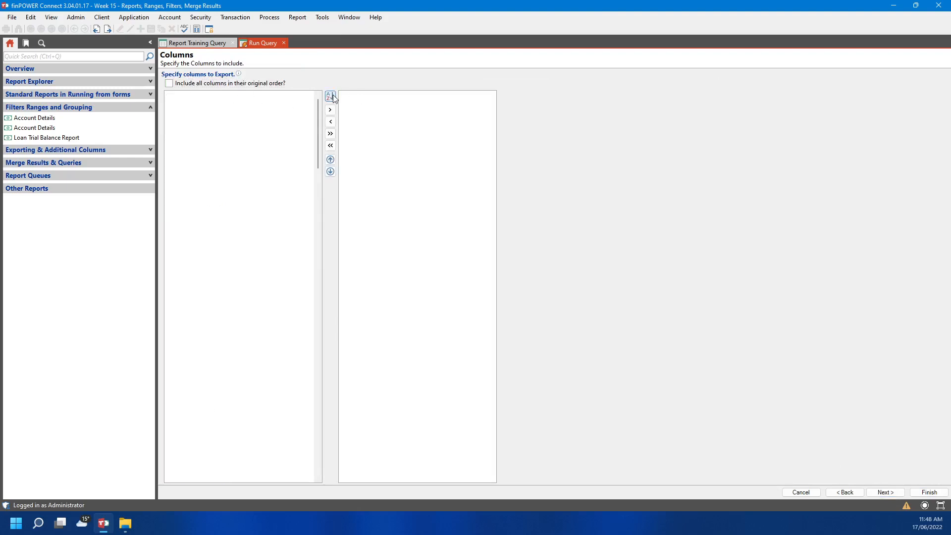
double_click(179, 95)
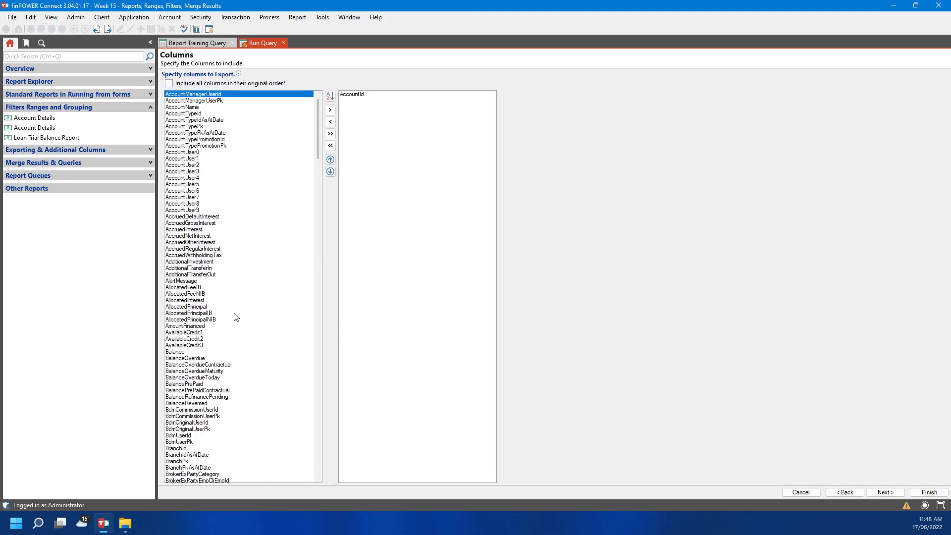
scroll(234, 315, down, 2)
scroll(234, 315, down, 5)
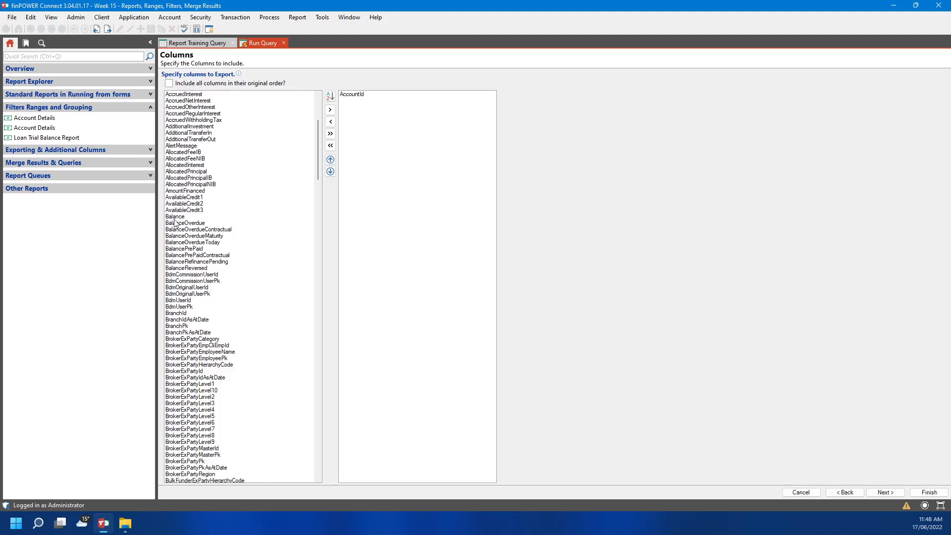
click(175, 224)
double_click(174, 224)
double_click(182, 352)
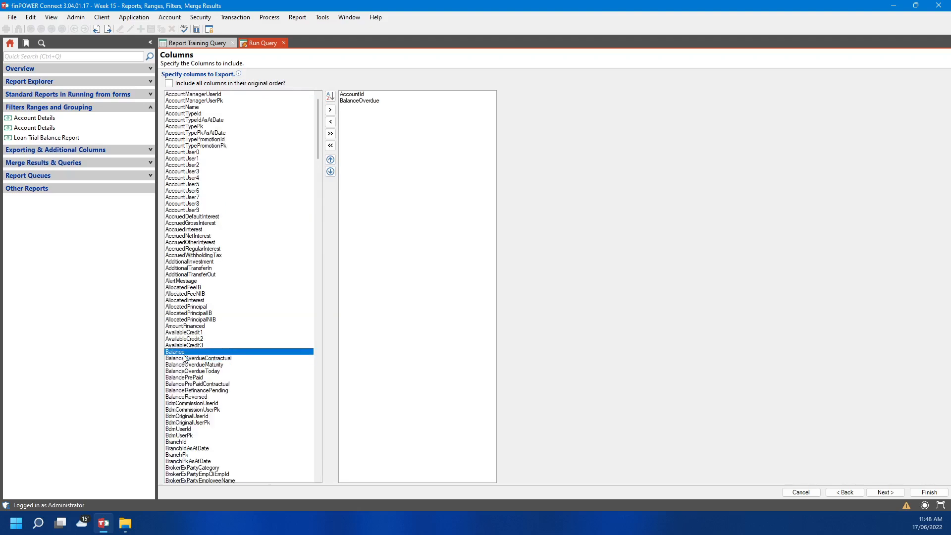
double_click(188, 352)
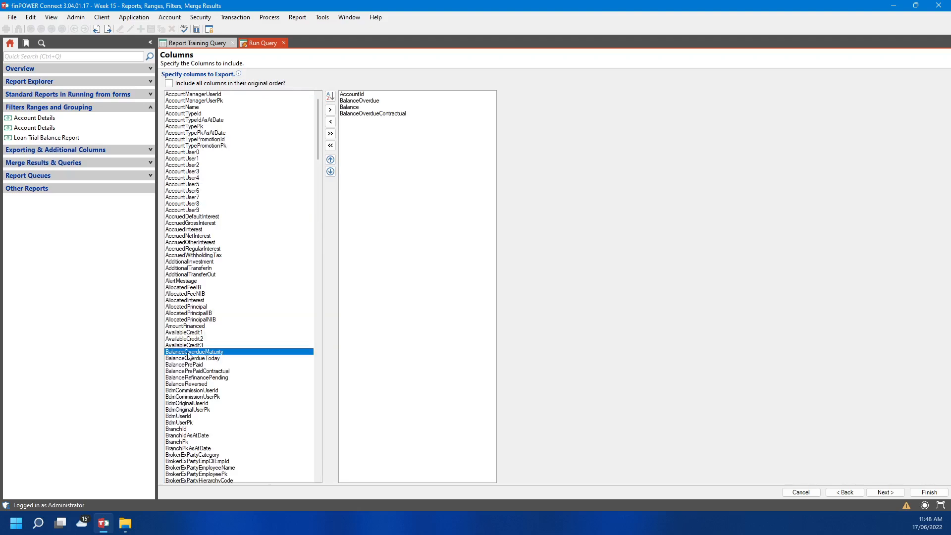
double_click(188, 353)
double_click(189, 352)
double_click(189, 353)
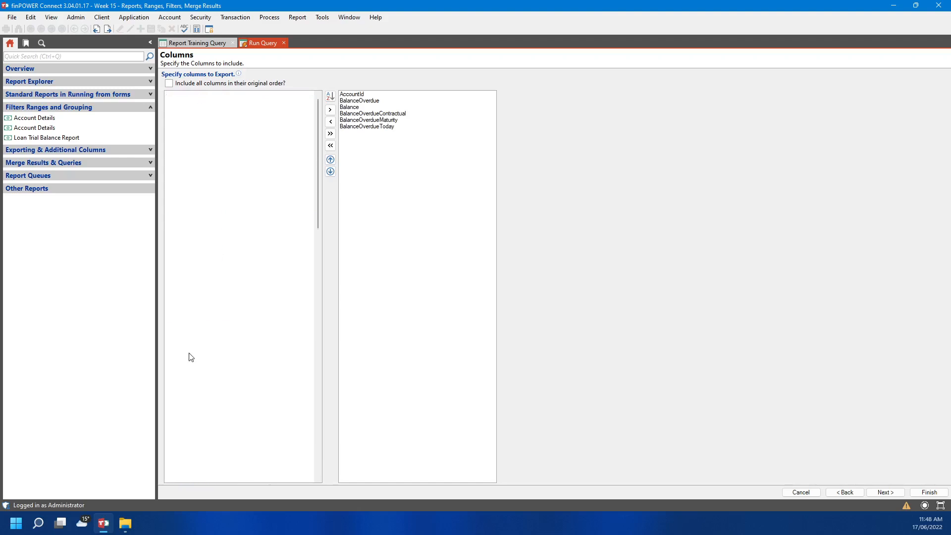
double_click(189, 352)
double_click(189, 353)
Add the DateMaturity, CurrentInterestRate and LastPaymentDate columns, then run the query
scroll(218, 360, down, 11)
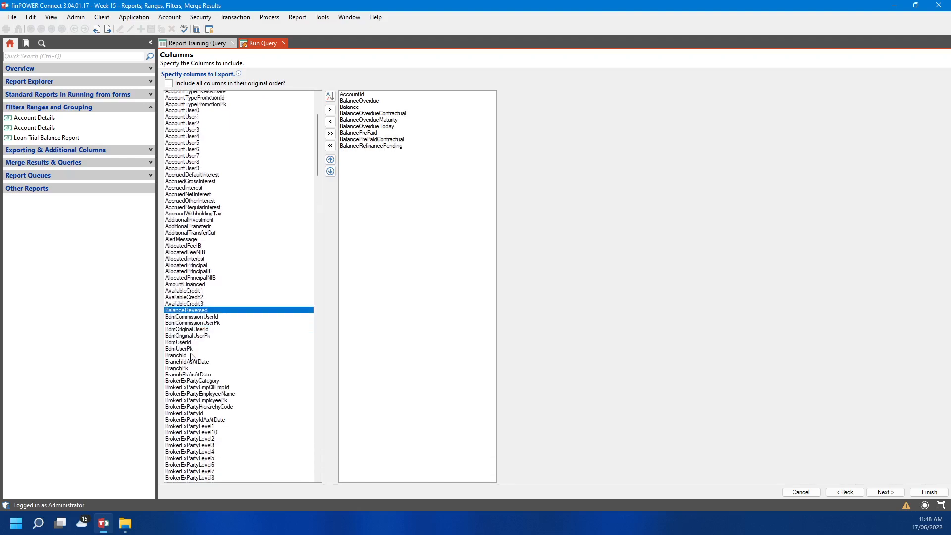
scroll(221, 363, down, 20)
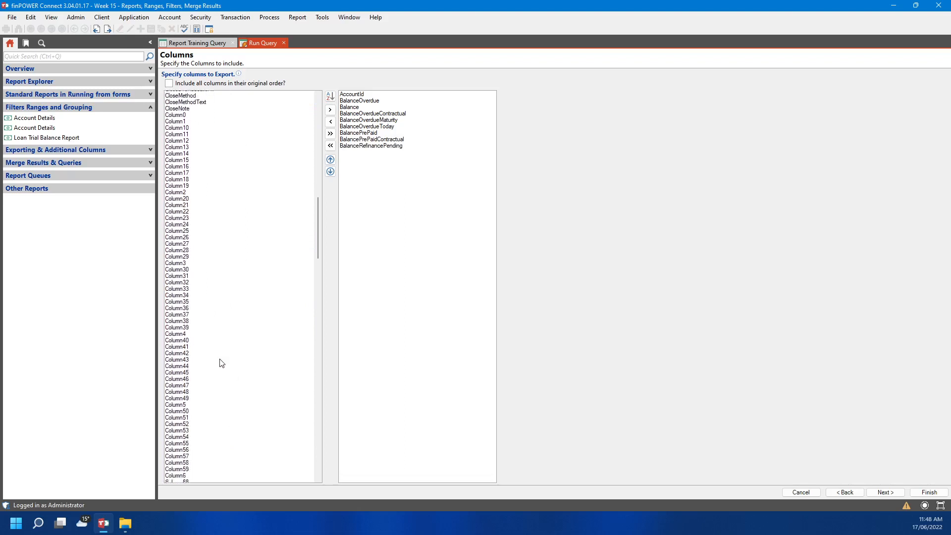
scroll(220, 364, down, 20)
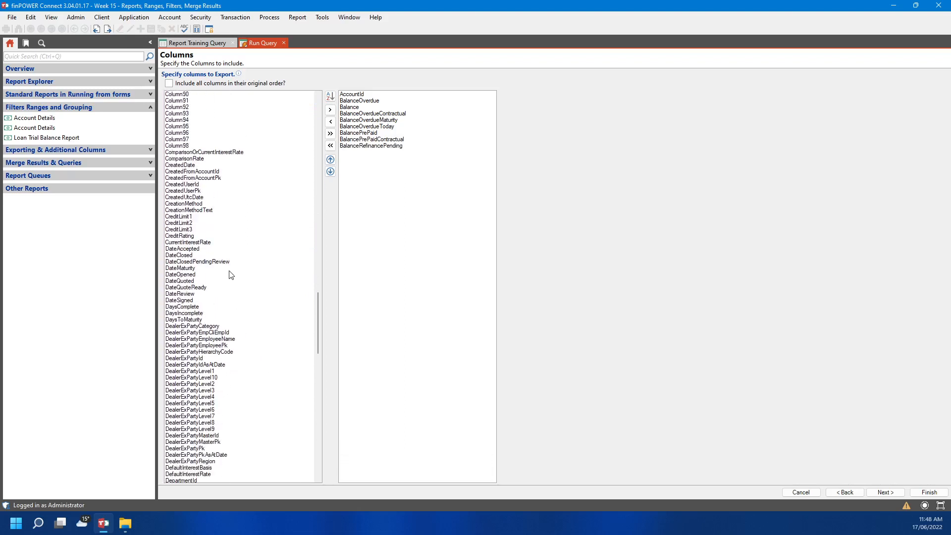
scroll(261, 333, down, 4)
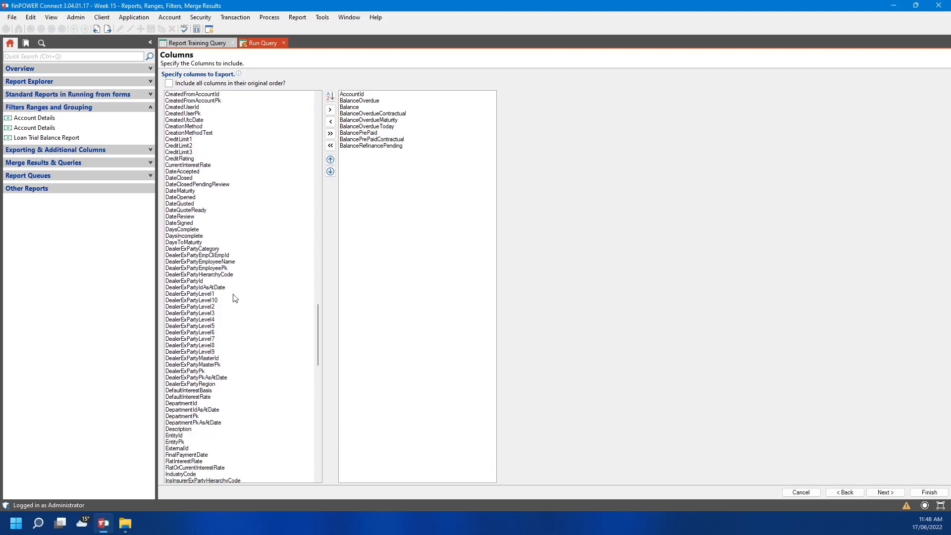
double_click(188, 191)
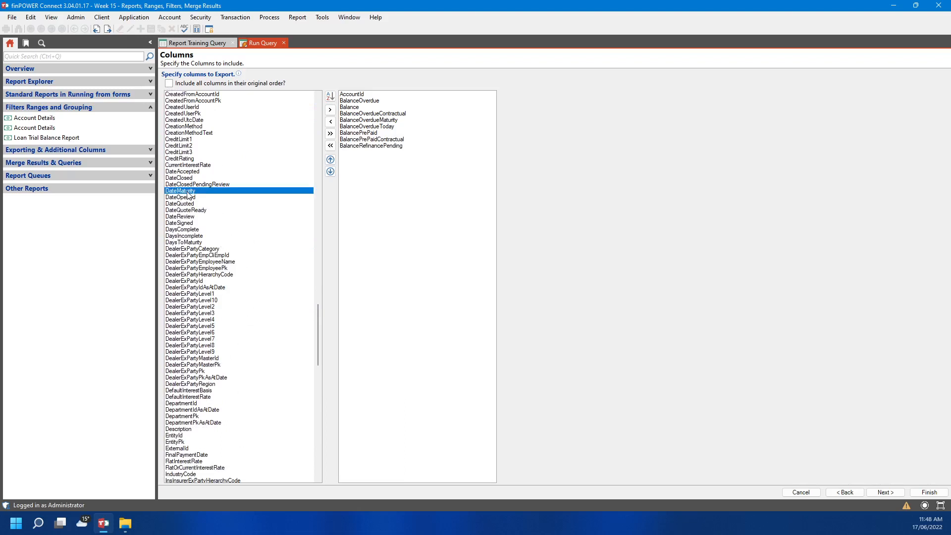
scroll(243, 456, down, 4)
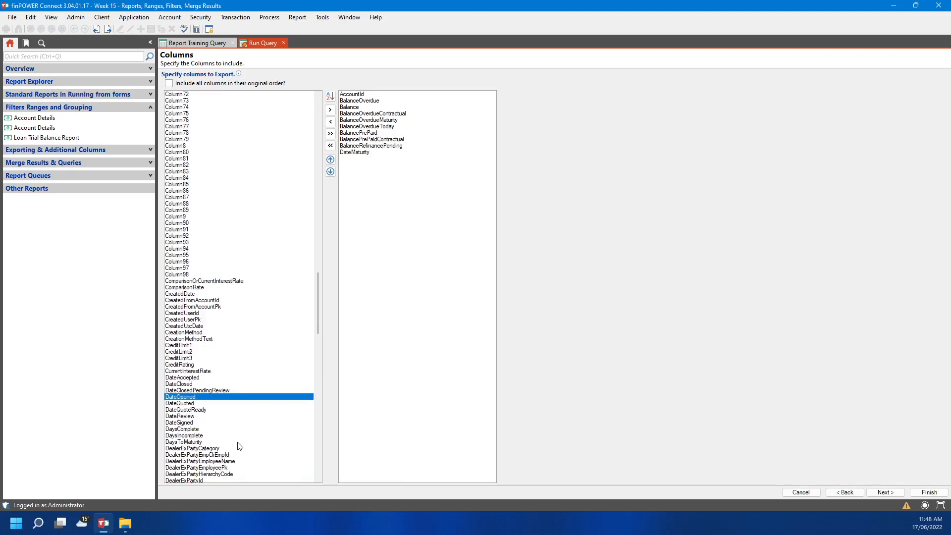
click(201, 372)
double_click(201, 372)
scroll(223, 382, down, 20)
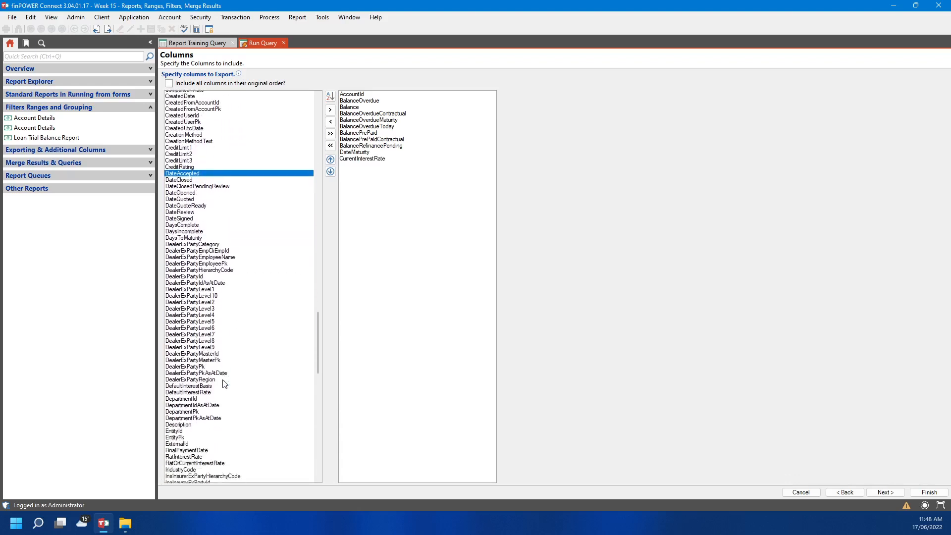
scroll(223, 383, down, 8)
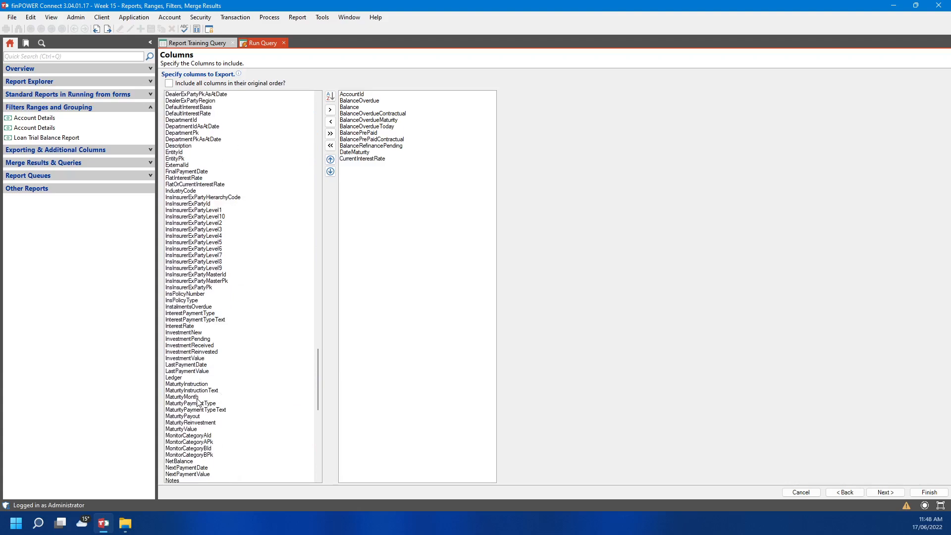
scroll(198, 403, down, 3)
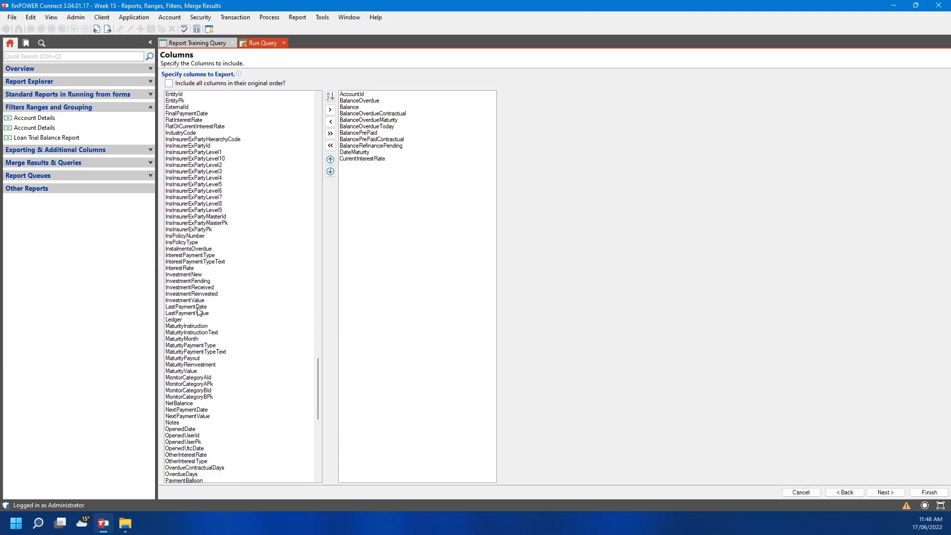
double_click(198, 308)
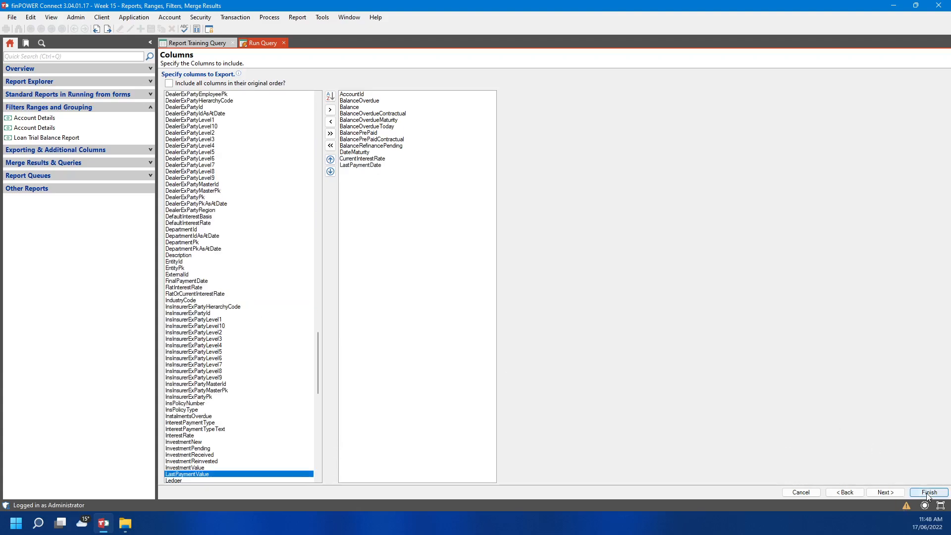
click(926, 492)
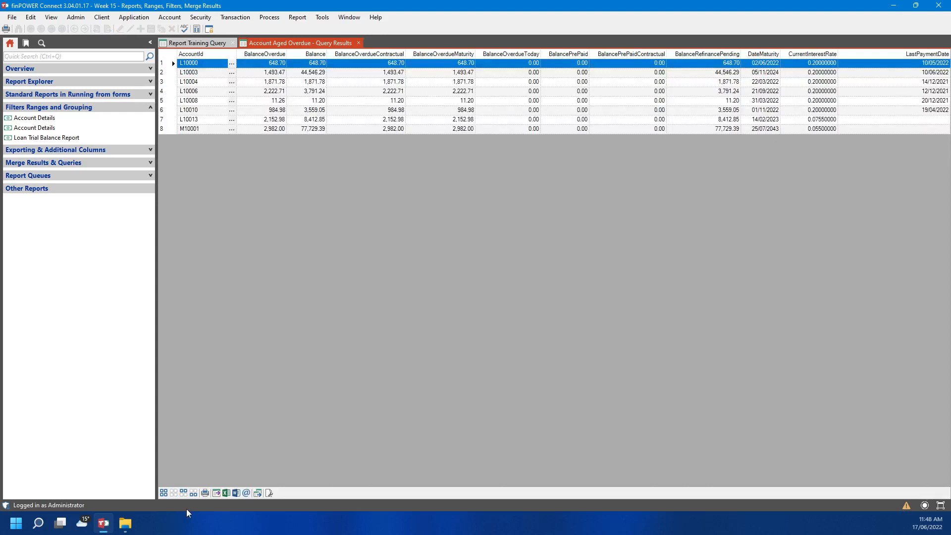
Merge Report Training Query and Account Aged Overdue horizontally, joined on AccountId
click(257, 496)
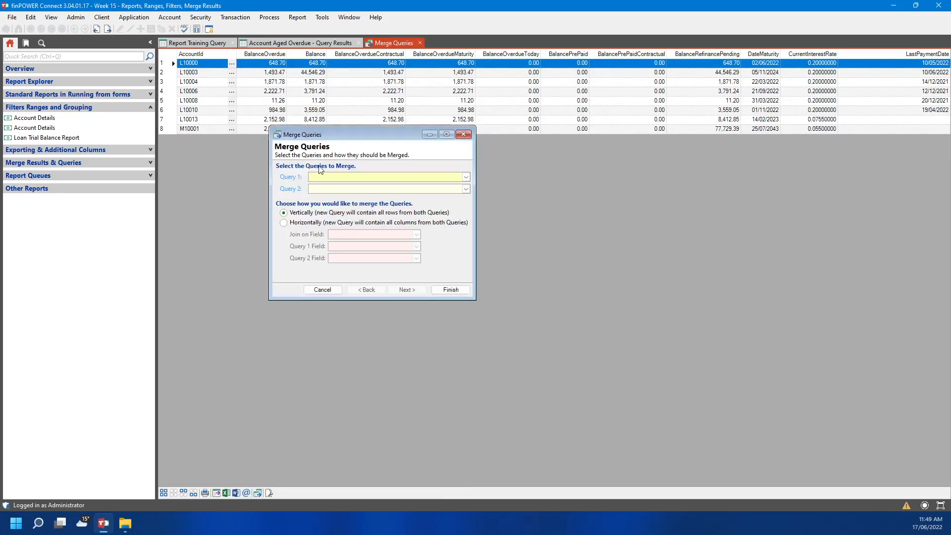
click(466, 176)
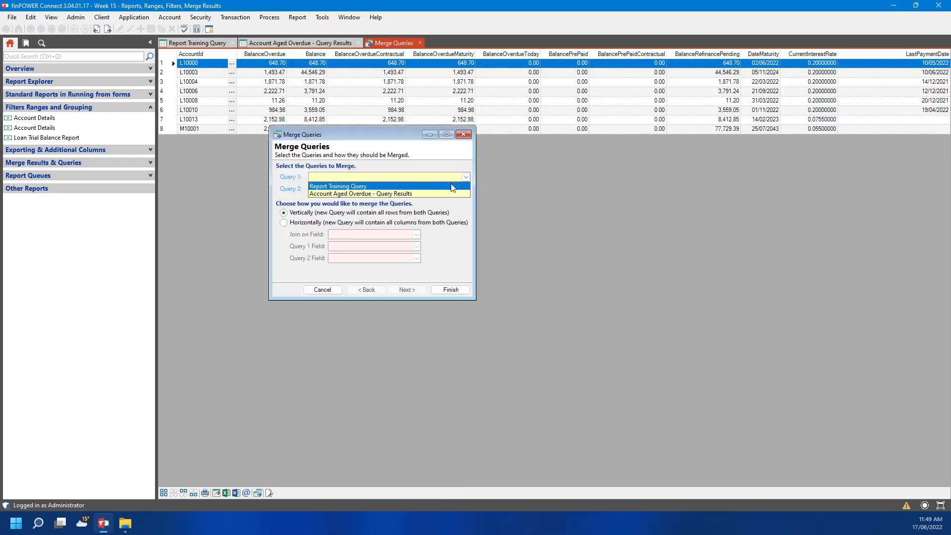
click(462, 186)
click(466, 188)
click(447, 206)
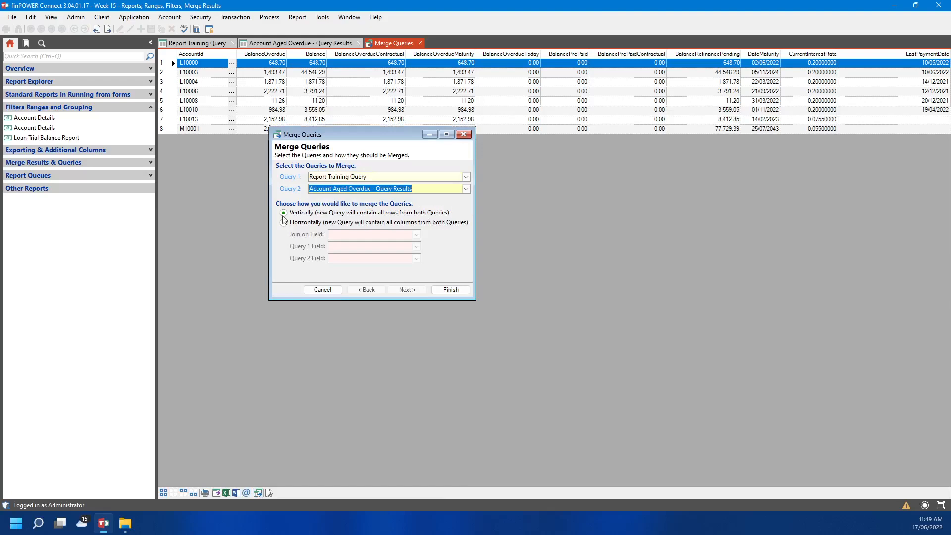
click(283, 222)
click(416, 235)
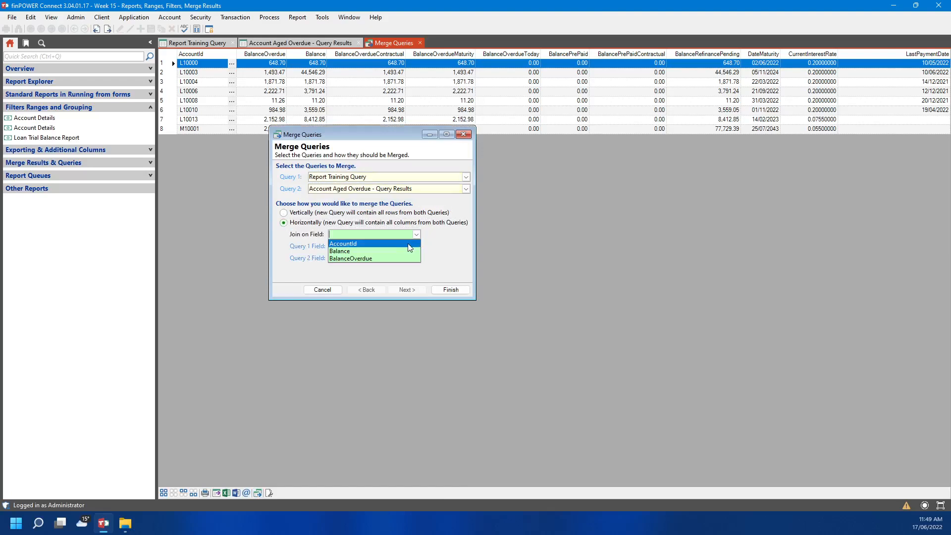
click(412, 244)
click(436, 290)
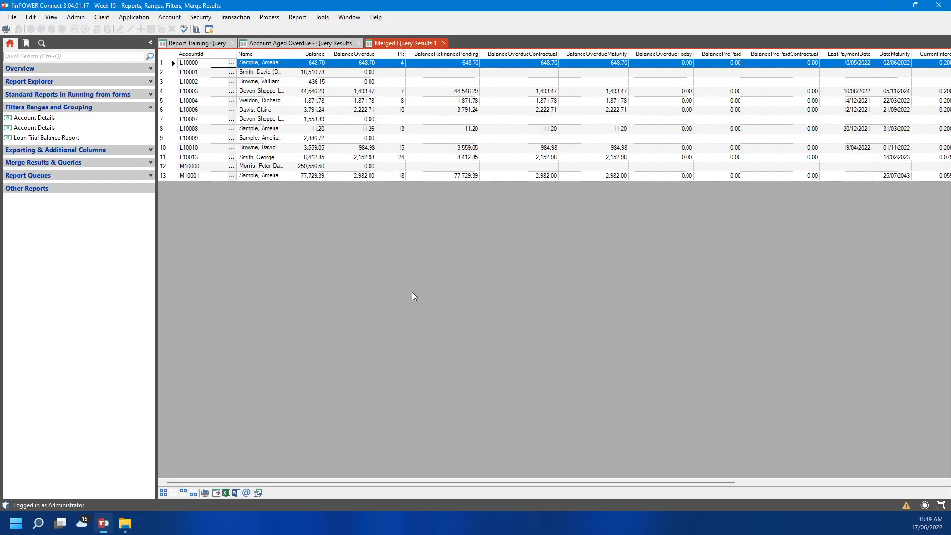
Open the merged grid's Column Chooser, browse the column list, and close it
drag(439, 482, 288, 454)
right_click(291, 52)
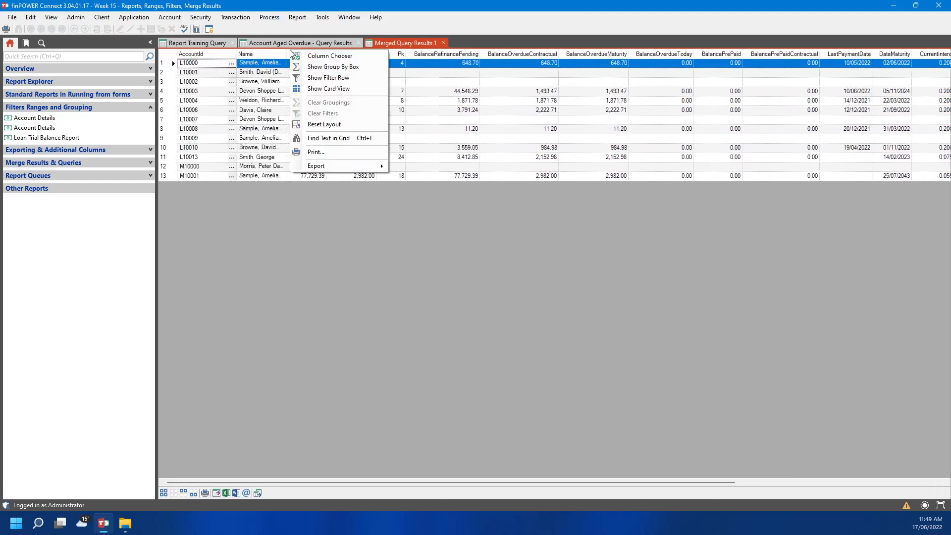
click(328, 56)
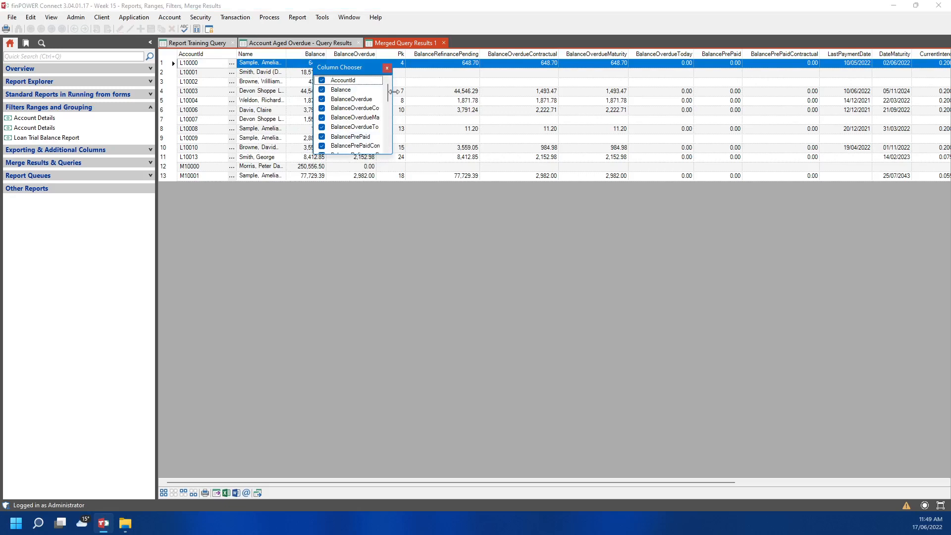
scroll(389, 99, down, 2)
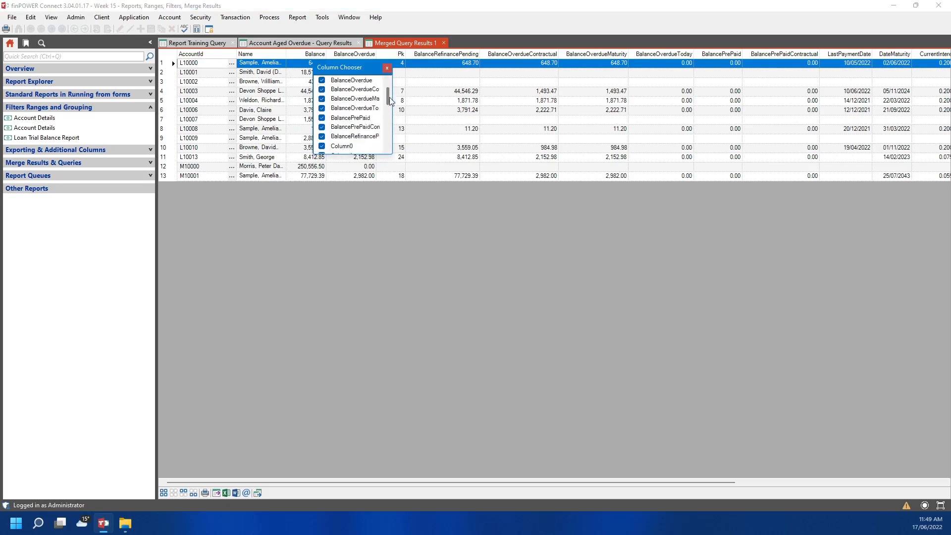
scroll(390, 99, up, 2)
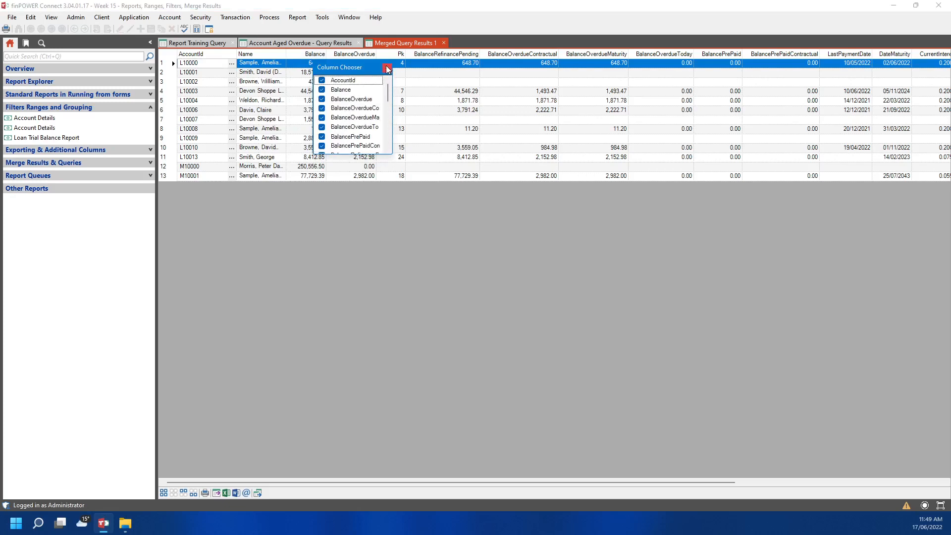
click(387, 70)
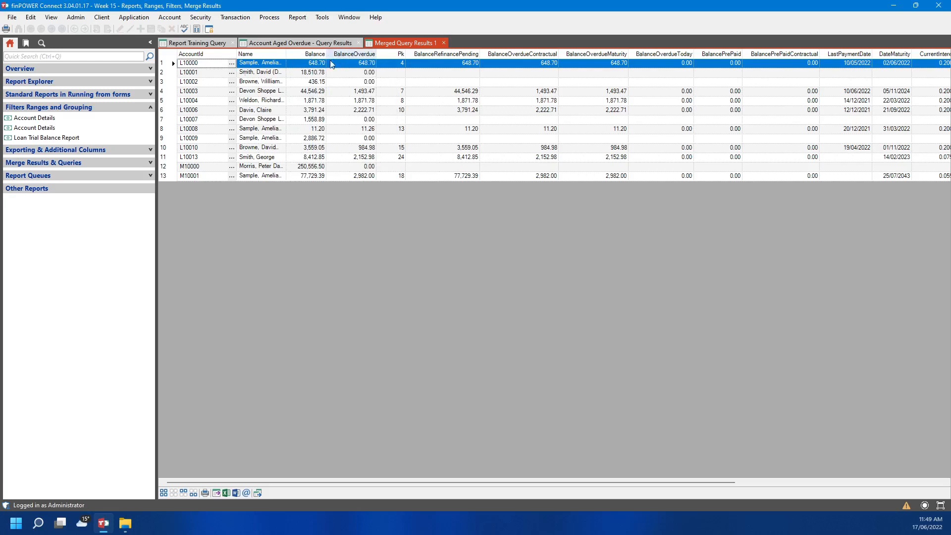
right_click(357, 158)
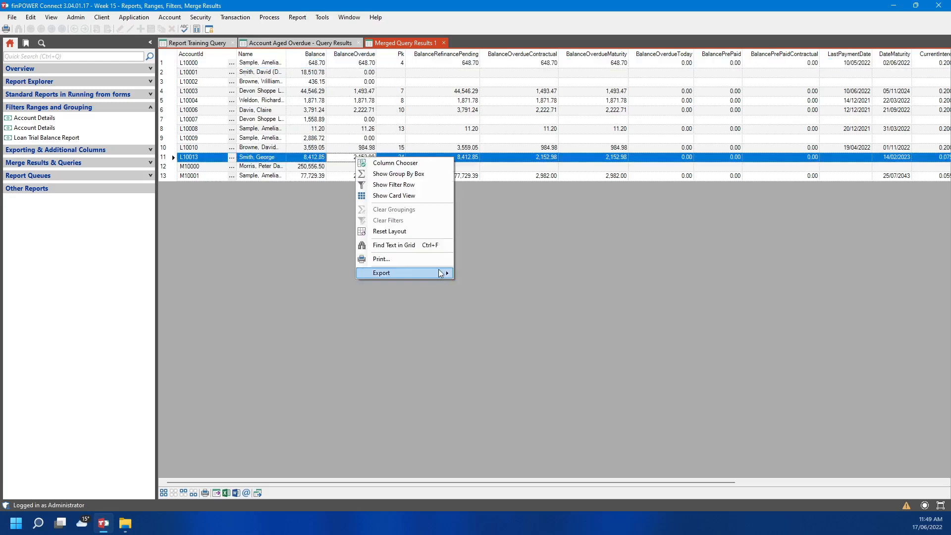
mouse_move(441, 273)
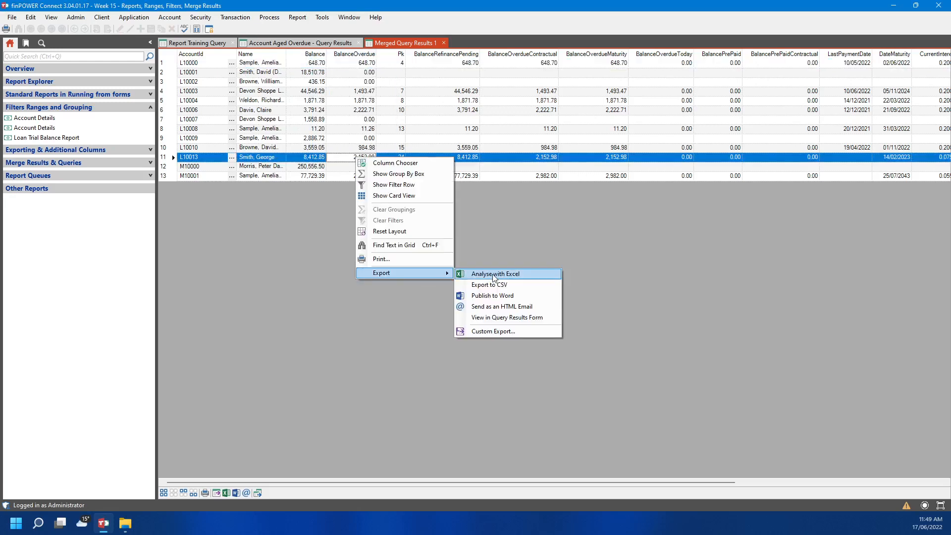
click(507, 336)
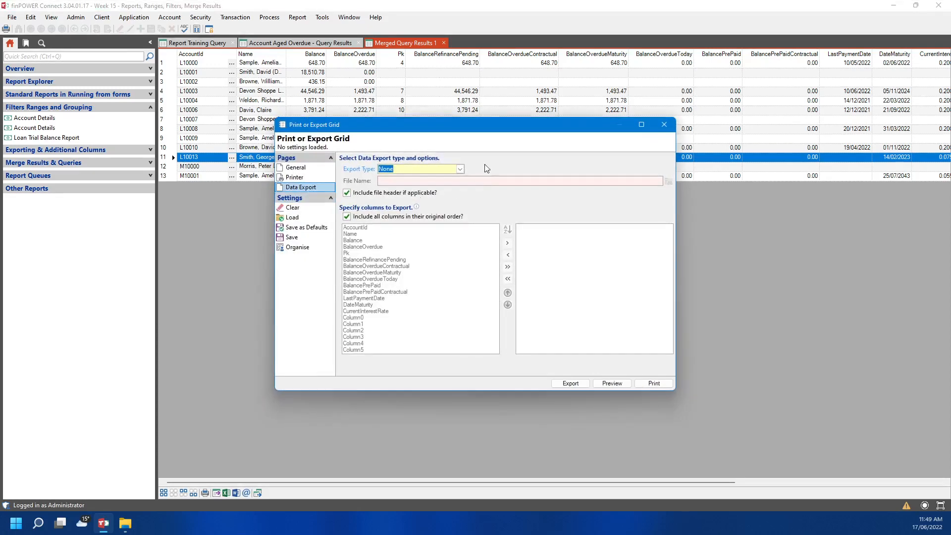
click(460, 169)
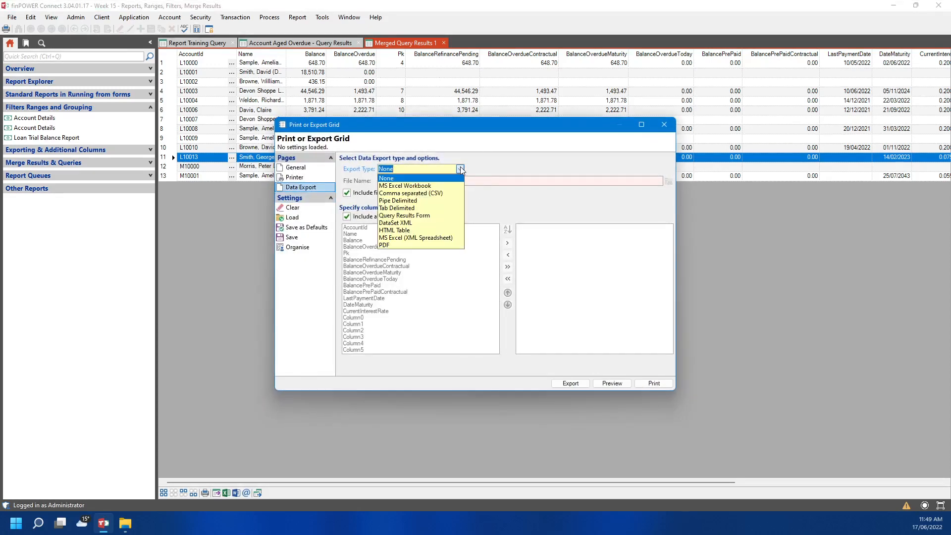
click(641, 207)
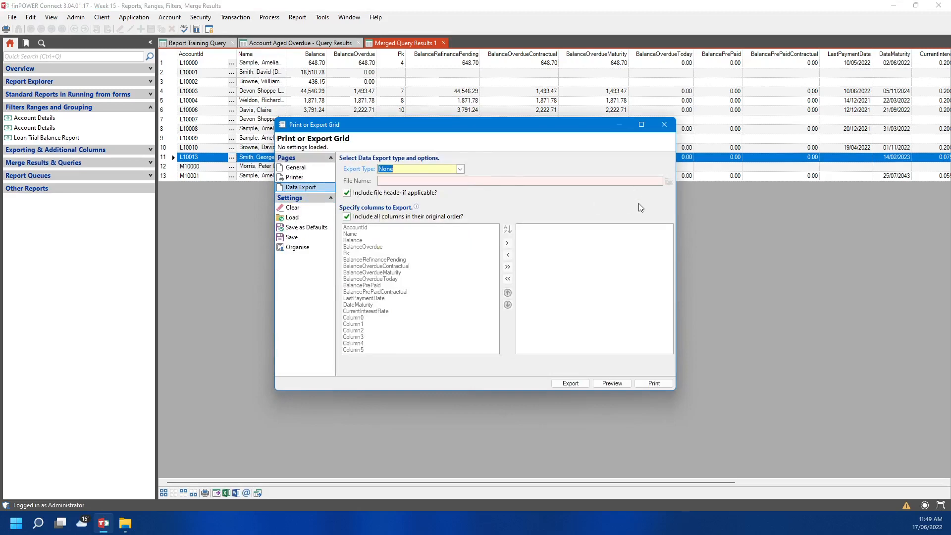
click(664, 124)
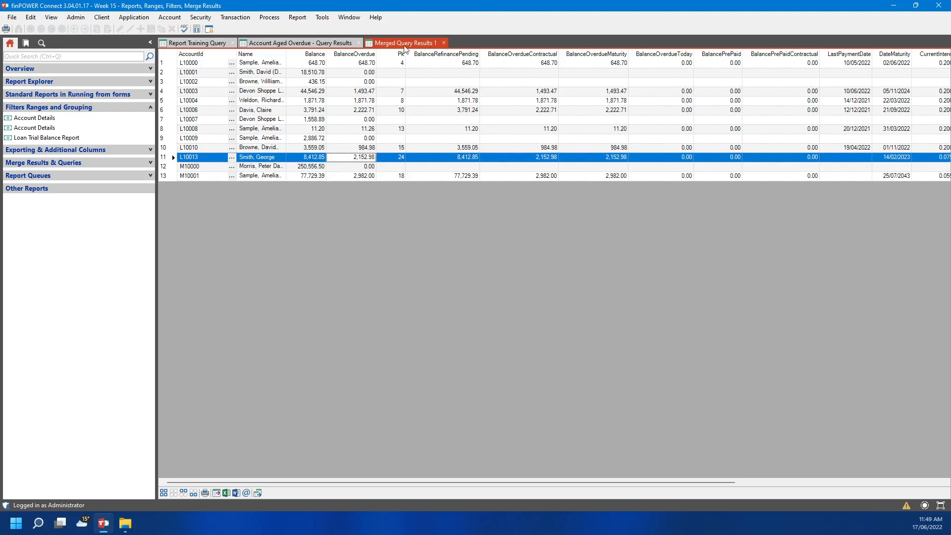
right_click(201, 44)
Close the report tabs, run the Status Reports 1 queue, and open Report Explorer on Loan Reports
click(232, 63)
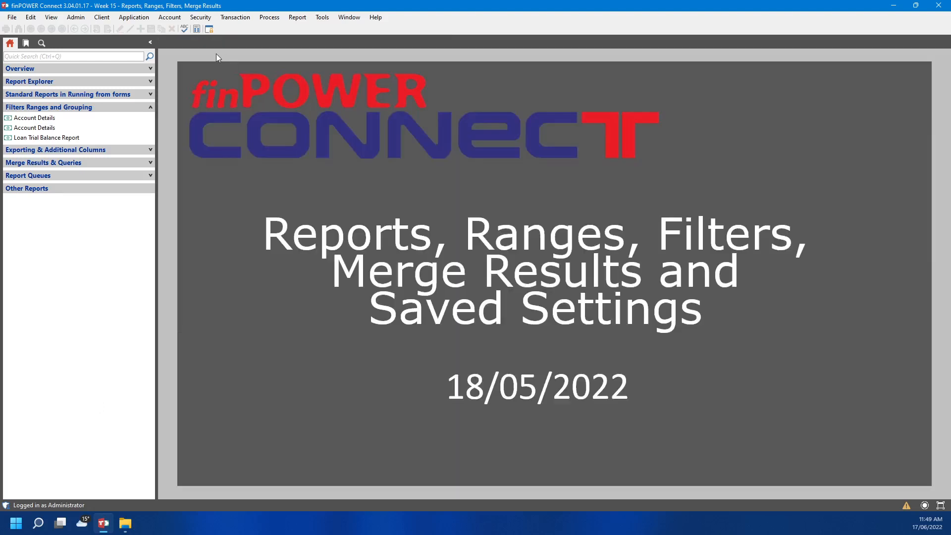
click(124, 107)
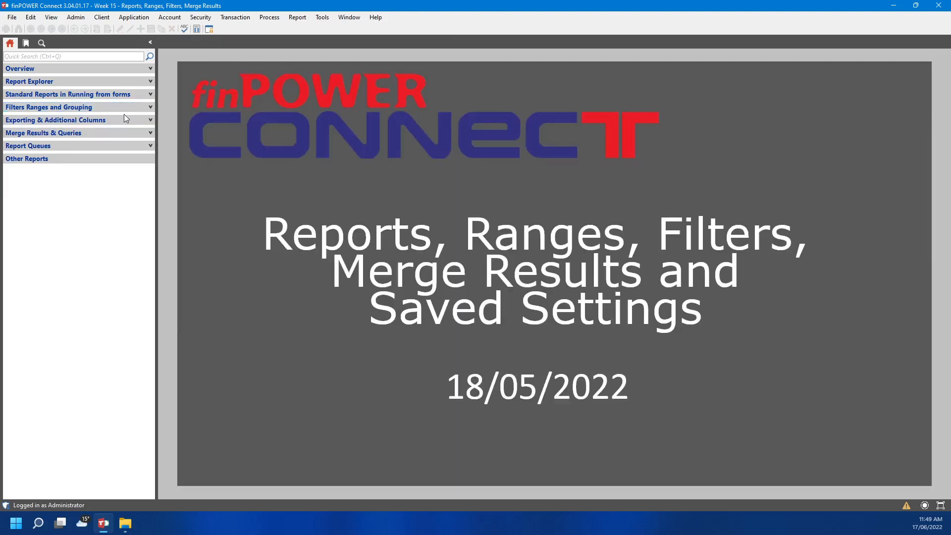
click(113, 147)
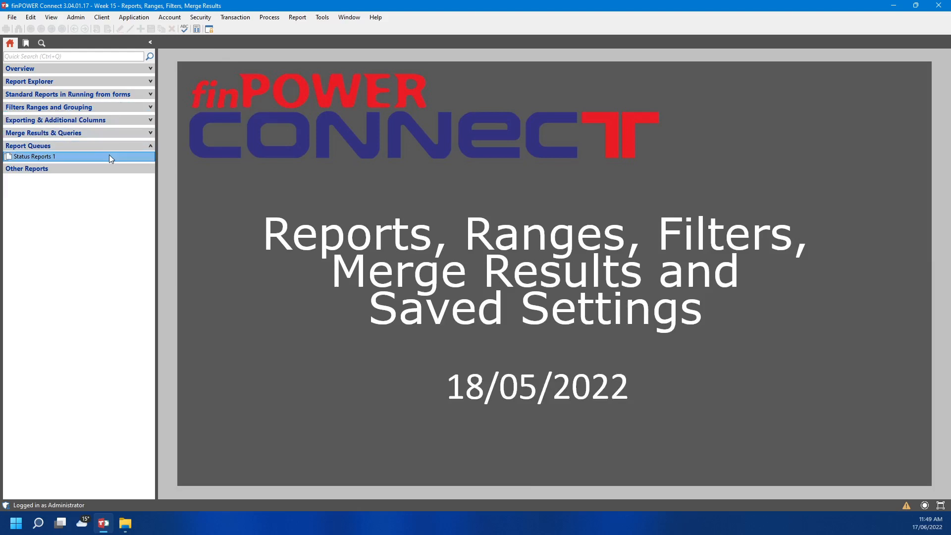
click(109, 156)
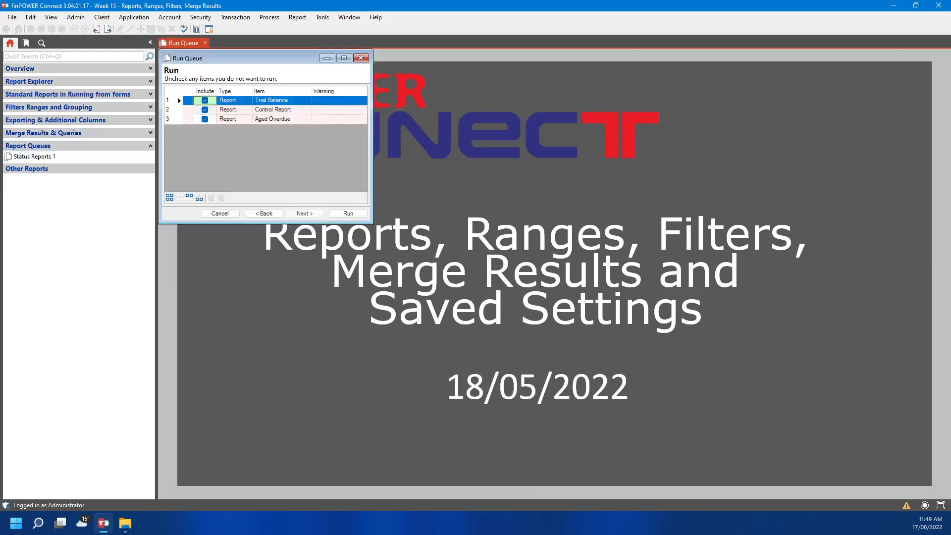
click(297, 17)
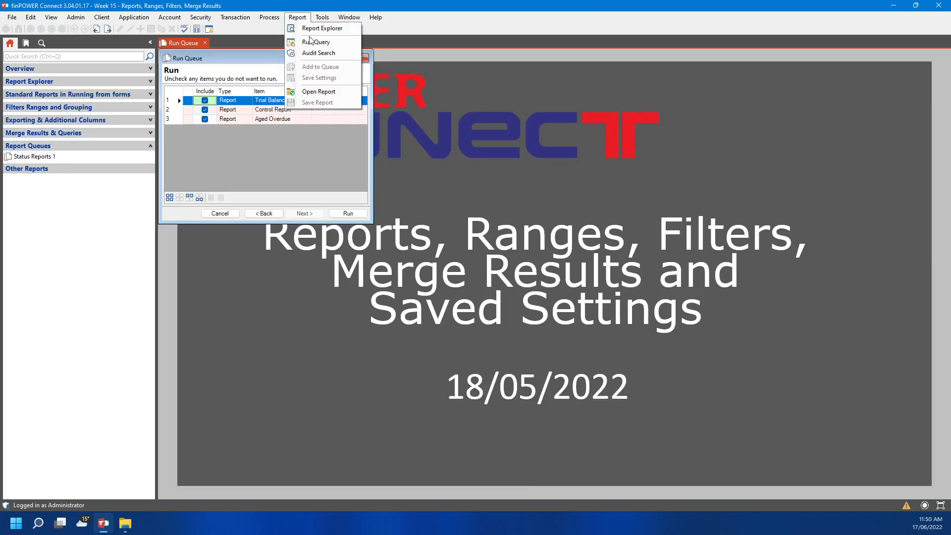
click(312, 26)
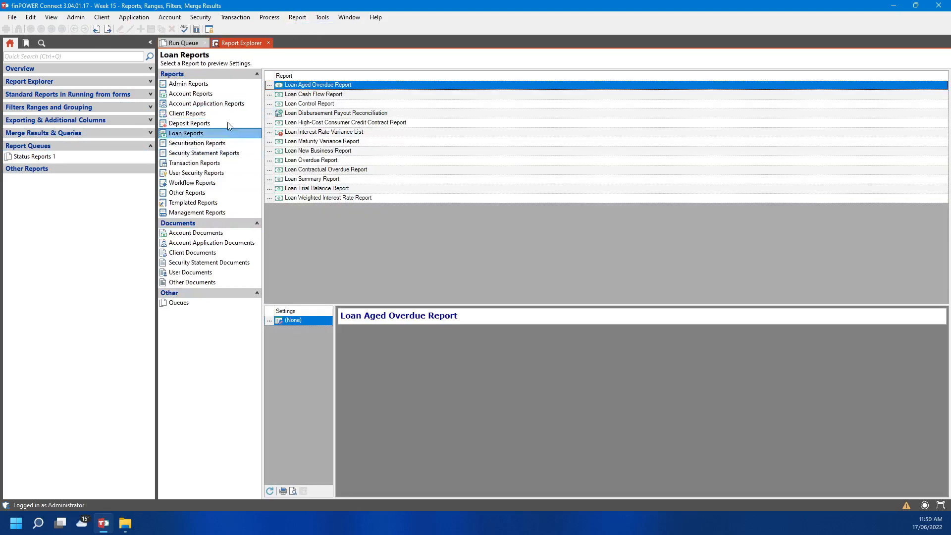
Preview the Loan Aged Overdue Report as at 17/06/2022 with its default General settings
click(270, 85)
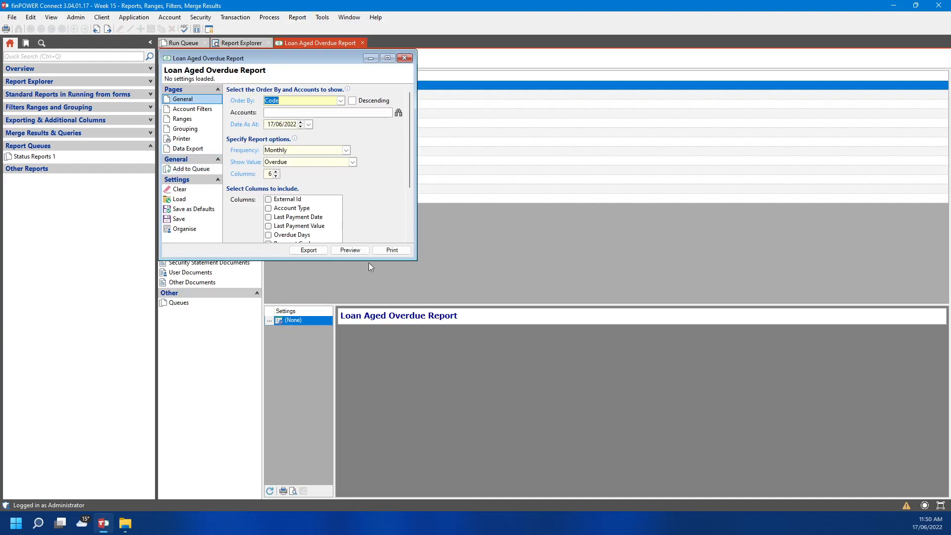
click(361, 251)
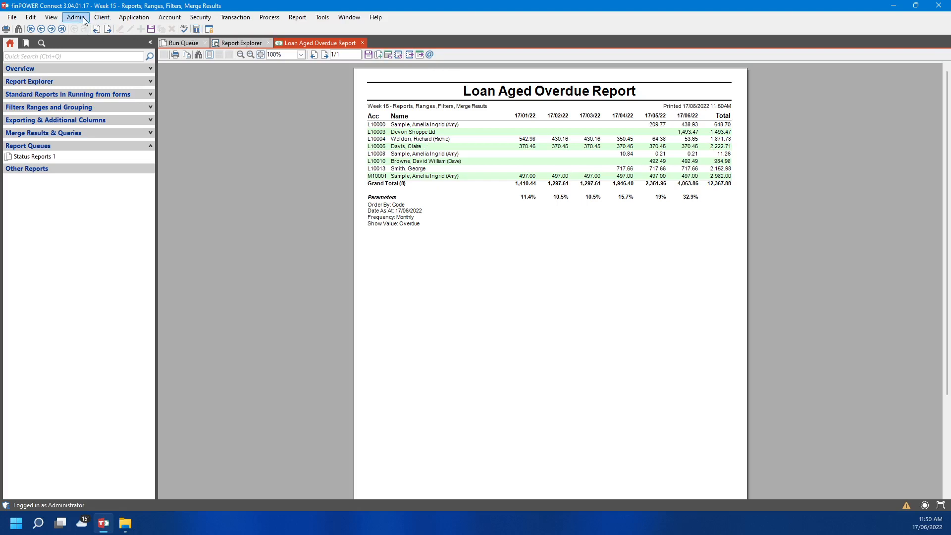
click(298, 19)
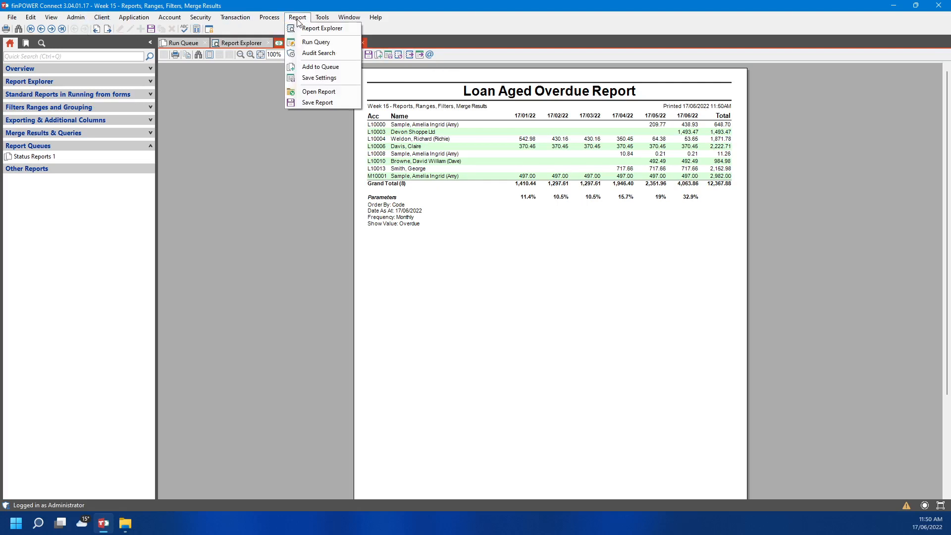
Add the Loan Aged Overdue Report to the existing MONTHLY queue, keeping its name and DateAsAt parameter
click(320, 73)
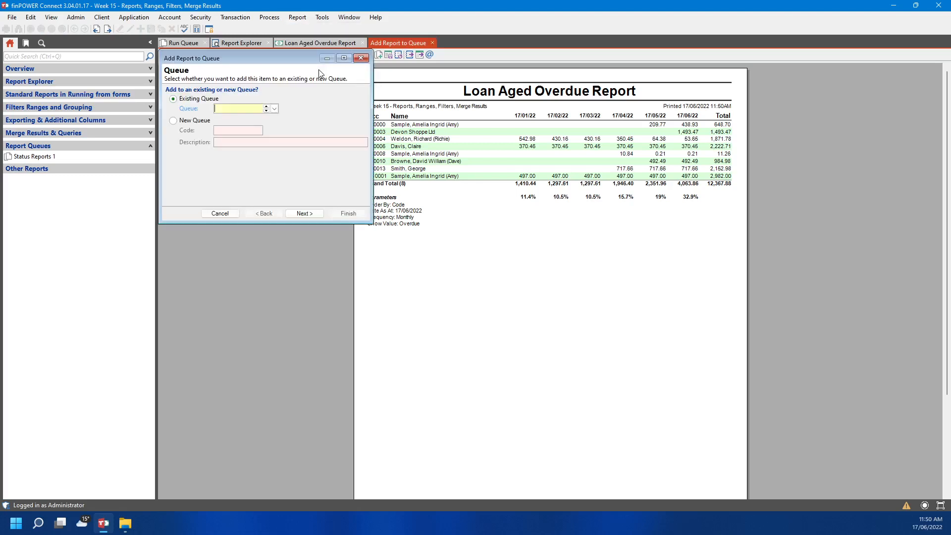
click(274, 109)
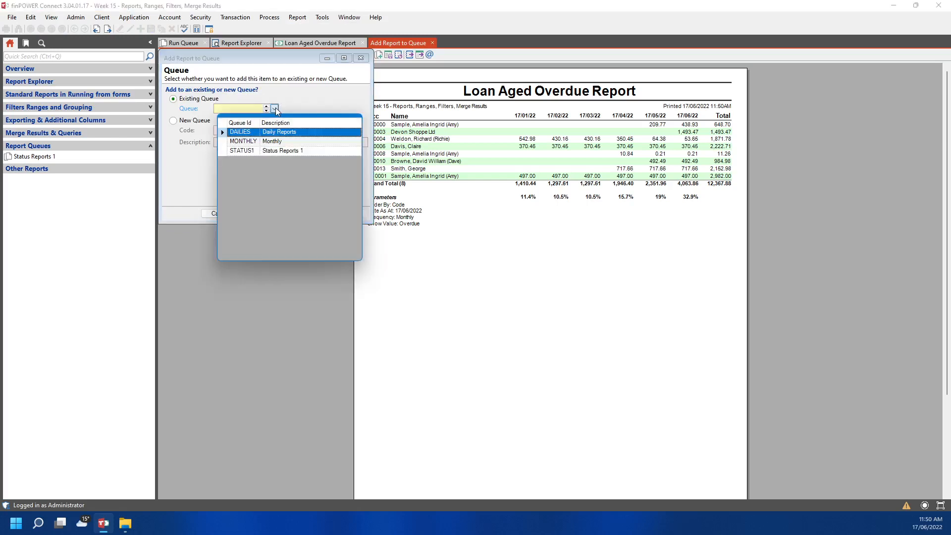
click(293, 142)
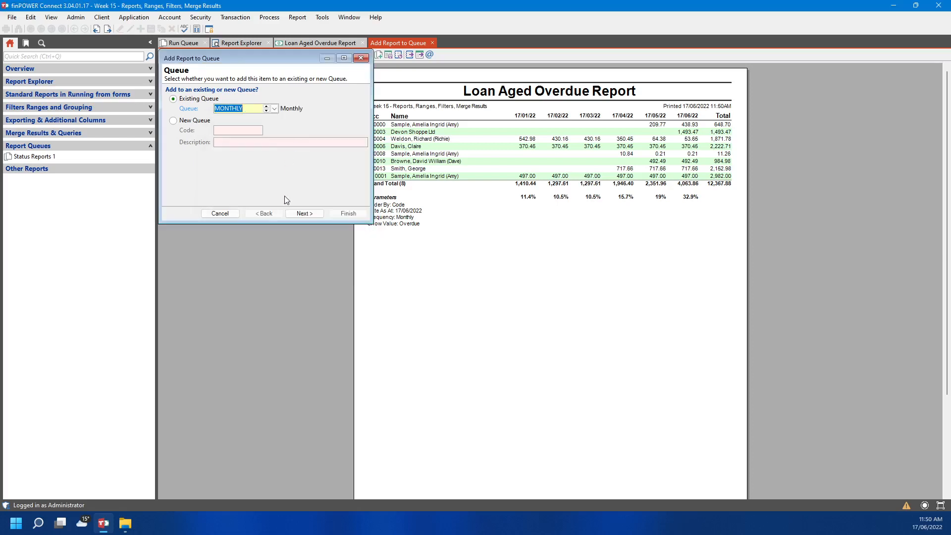
click(307, 213)
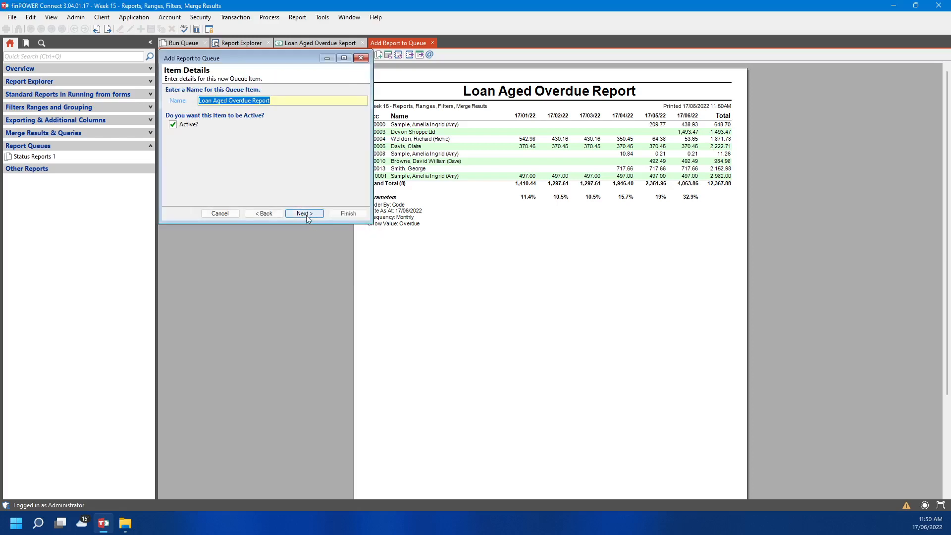
click(307, 215)
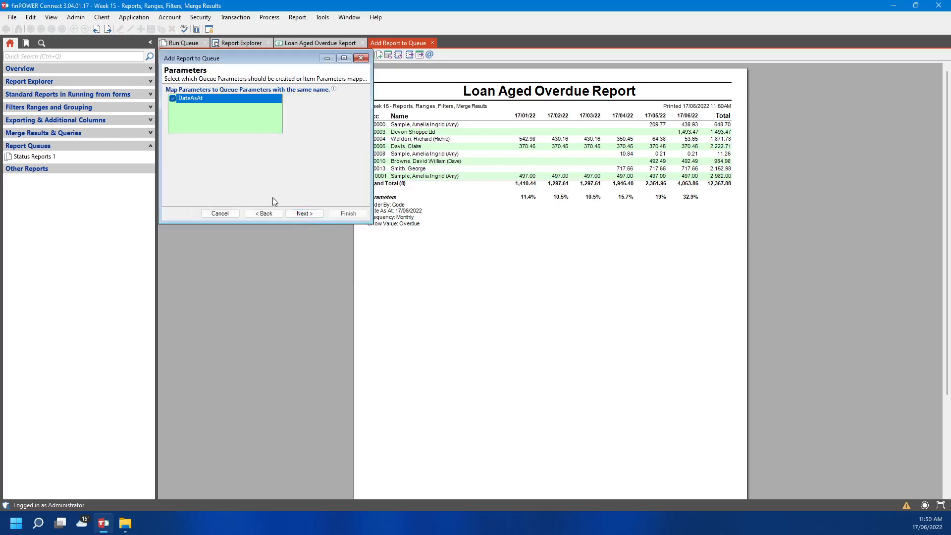
click(311, 215)
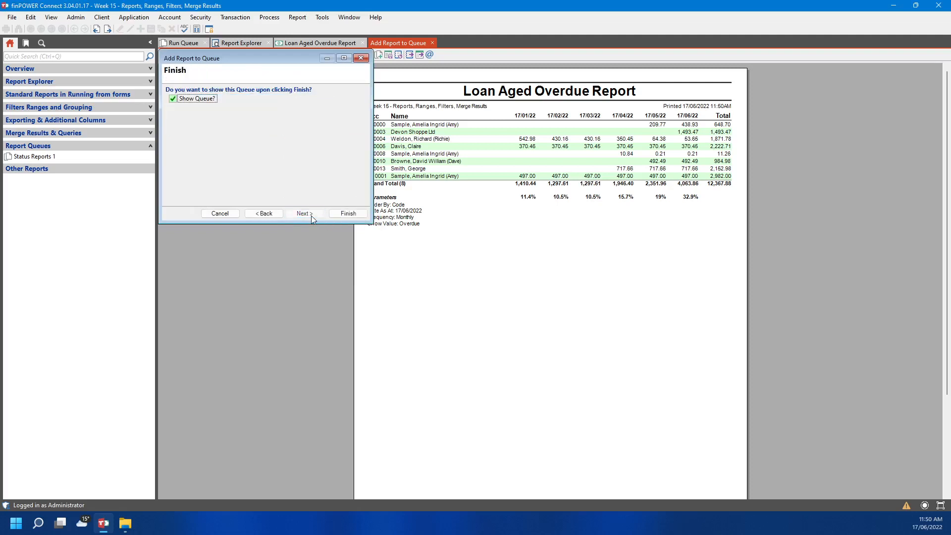
click(357, 214)
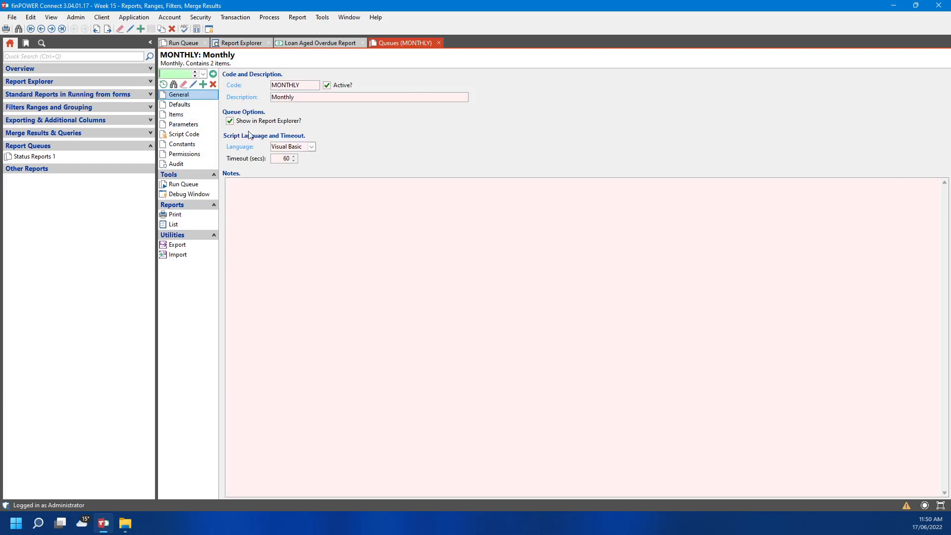
Glance at the Admin menu, then show the MONTHLY queue's Items with the Loan Maturity Variance parameters
click(73, 18)
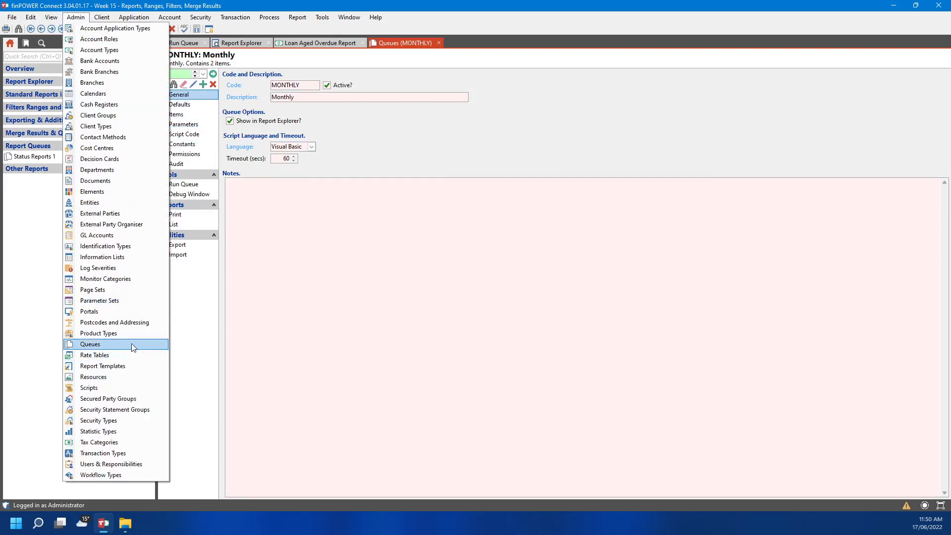
click(494, 196)
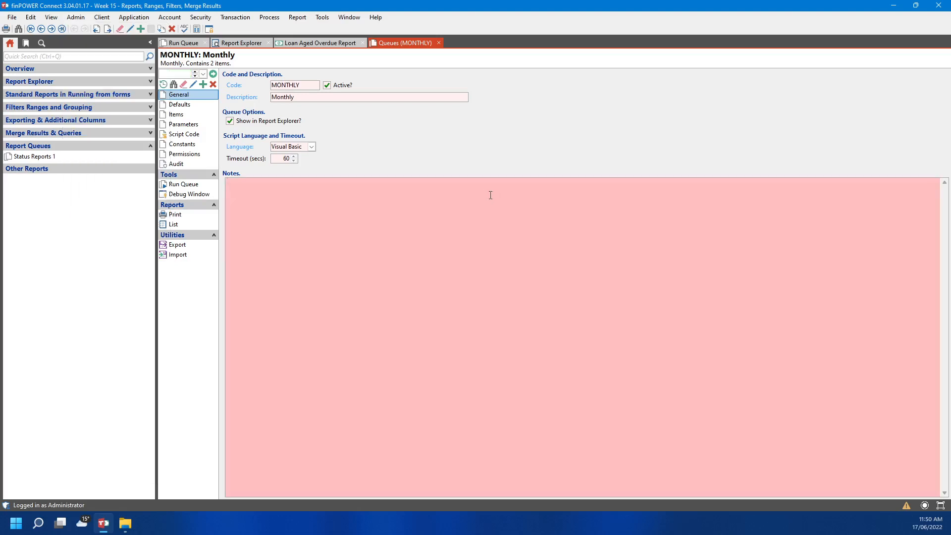
click(193, 116)
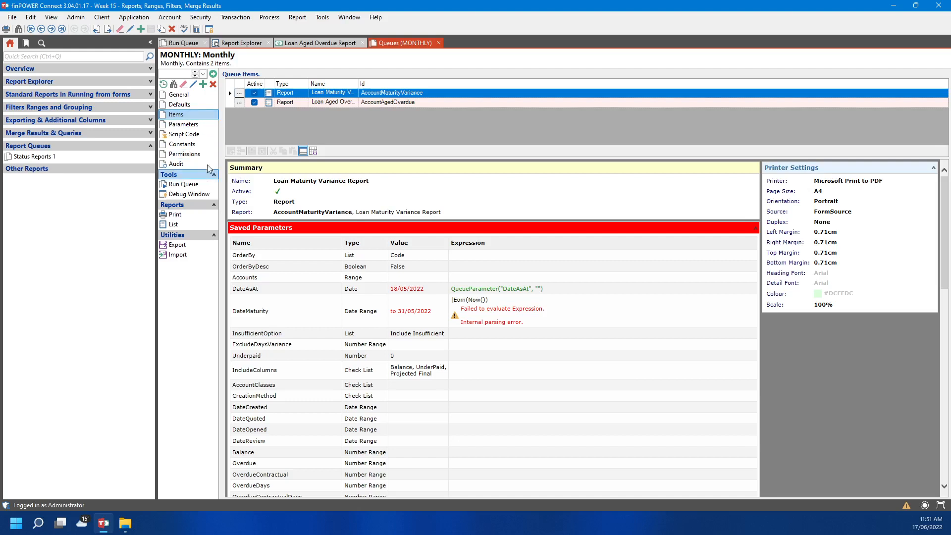
Show the MONTHLY queue's General page, then its Defaults with preview printing and data export enabled
click(213, 95)
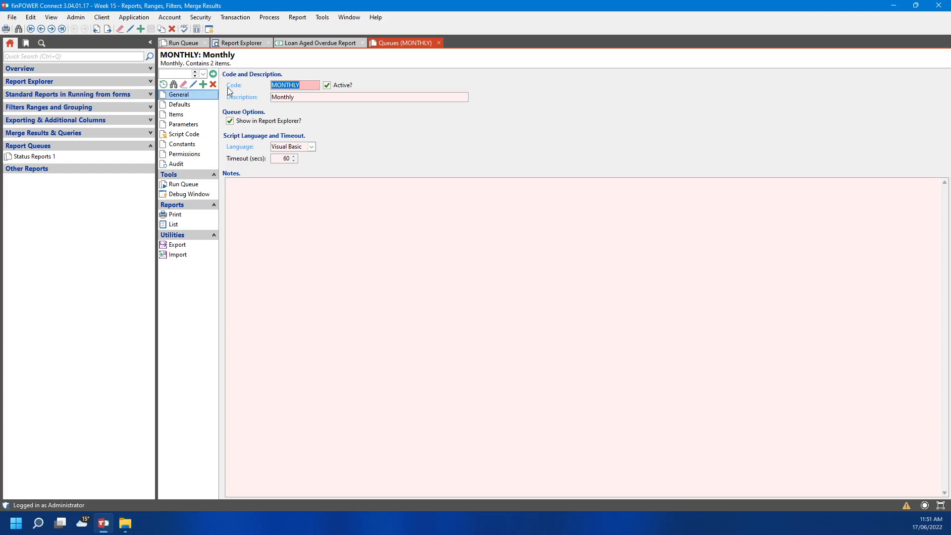
mouse_move(226, 87)
click(192, 104)
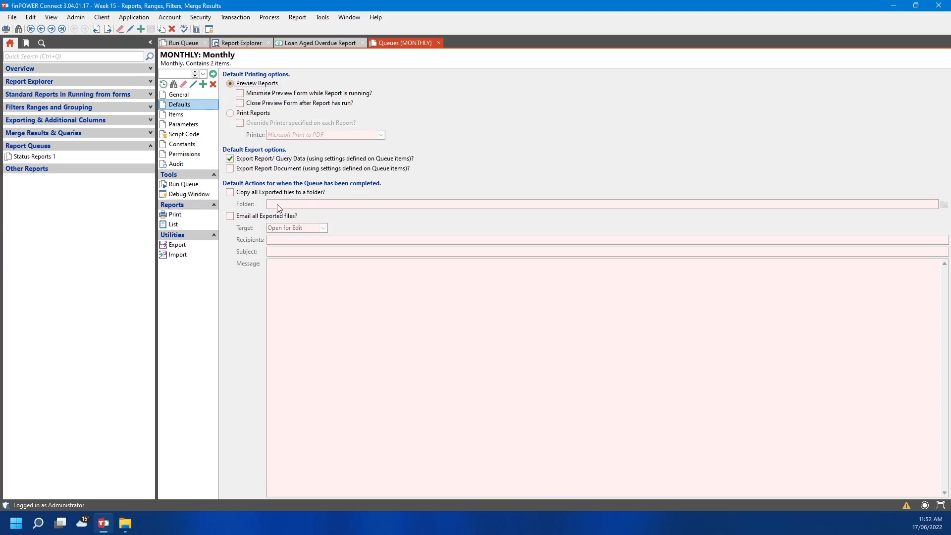
Go from Items back to the MONTHLY queue's Defaults and switch them into edit mode
click(189, 113)
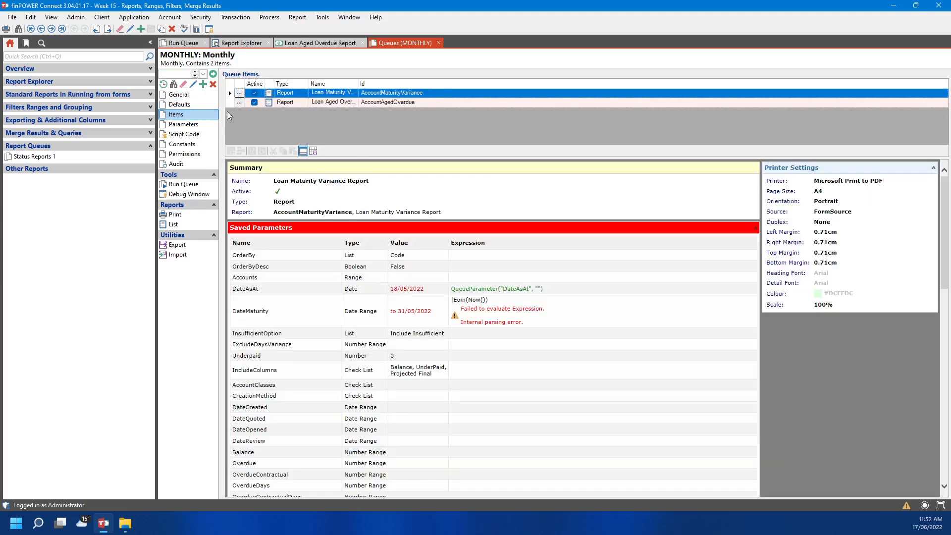
click(200, 103)
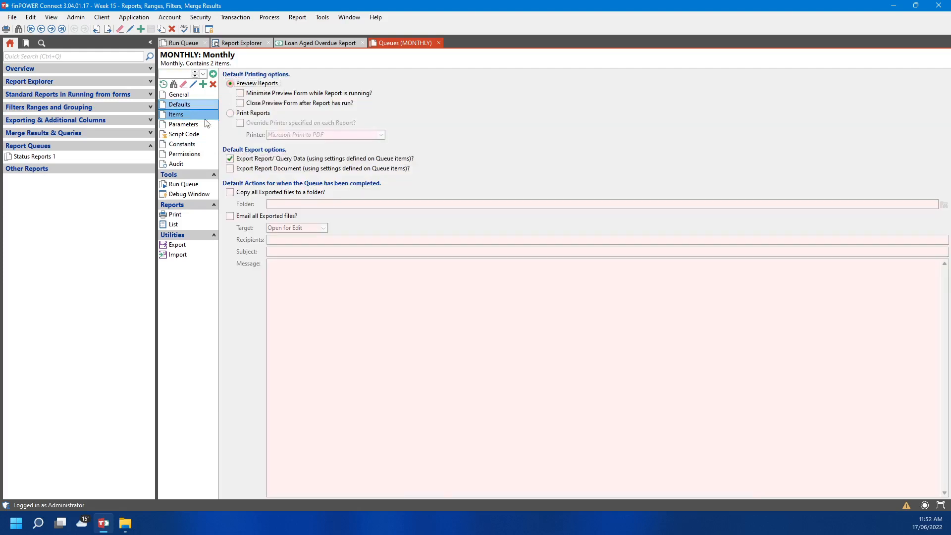
click(193, 84)
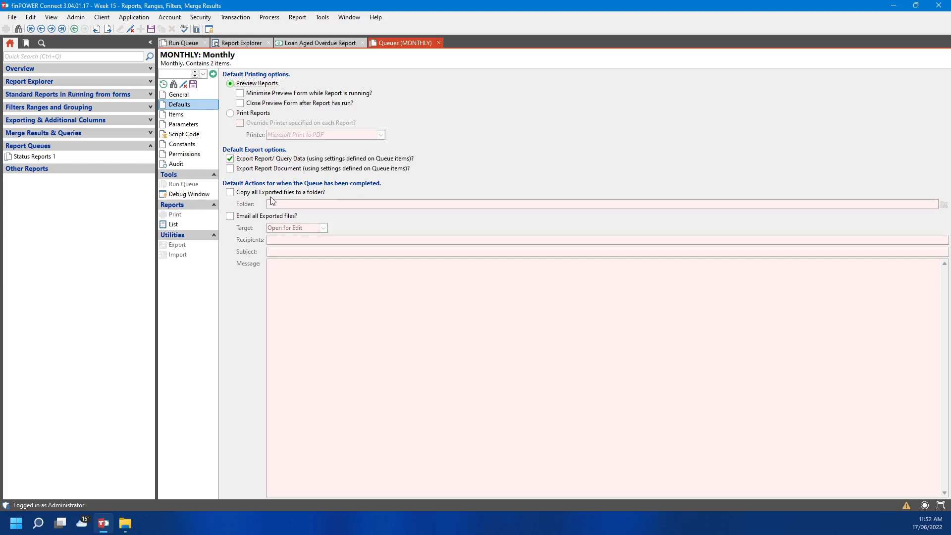
Turn on e-mailing of all exported files with the Target set to Send
click(239, 218)
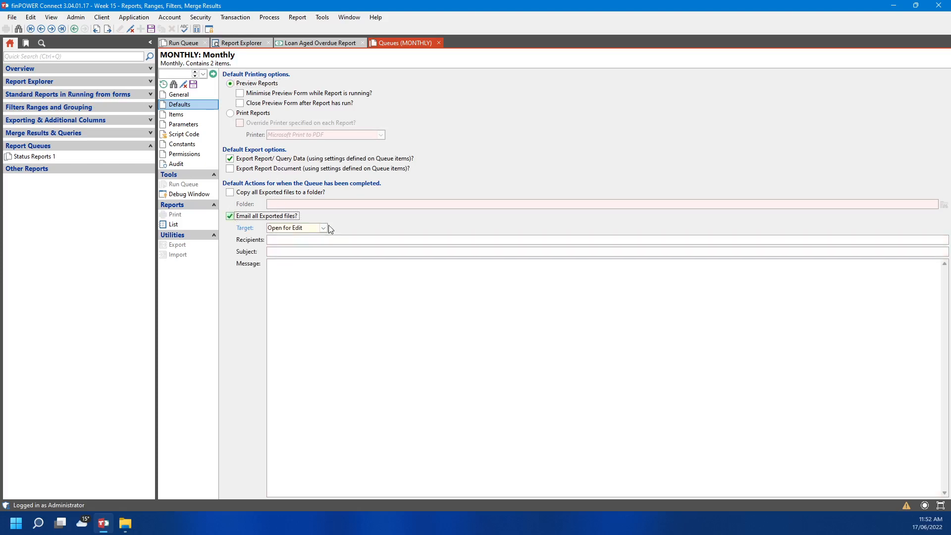
click(323, 228)
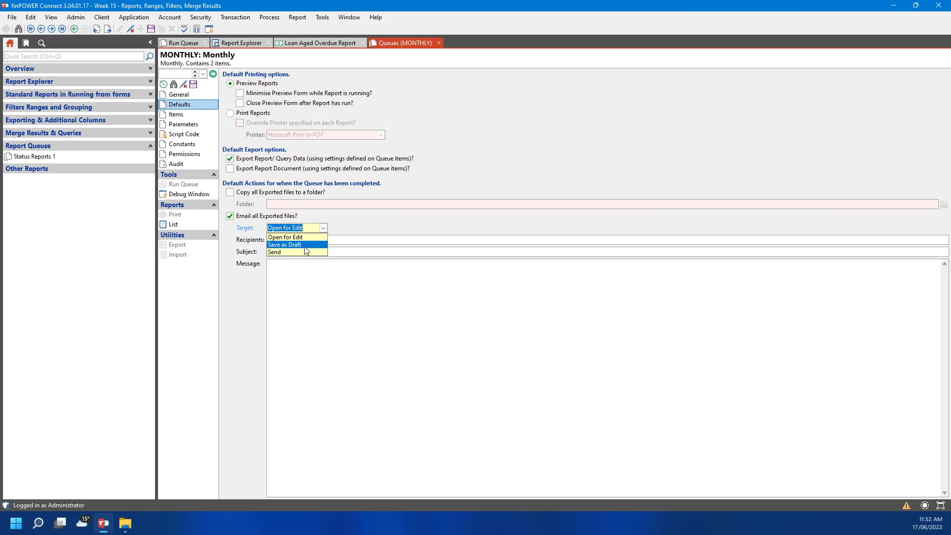
click(303, 251)
Enter the recipient's e-mail address, subject 'Monthly Reports' and message 'See attached.'
click(303, 241)
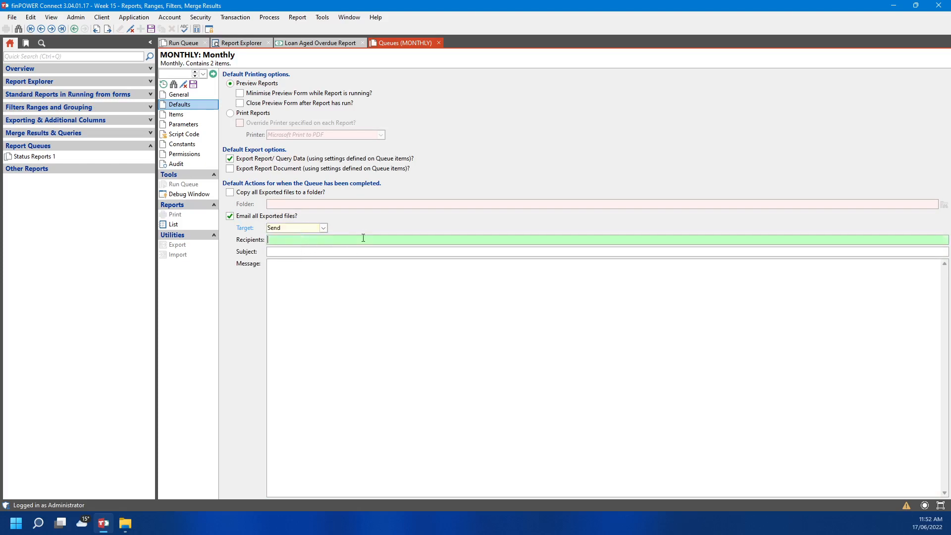
key(Tab)
text(Monthlu)
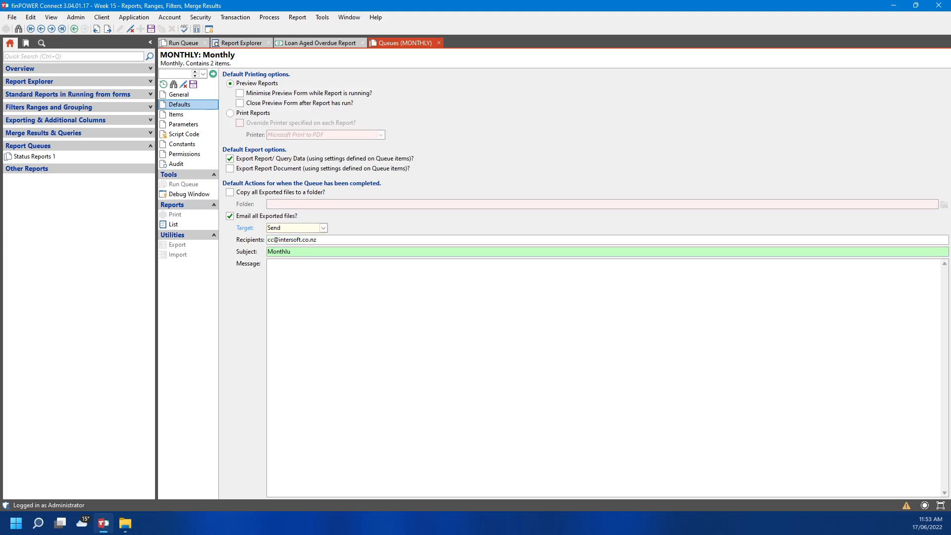
key(BackSpace)
text(yt)
text( Reports)
key(Tab)
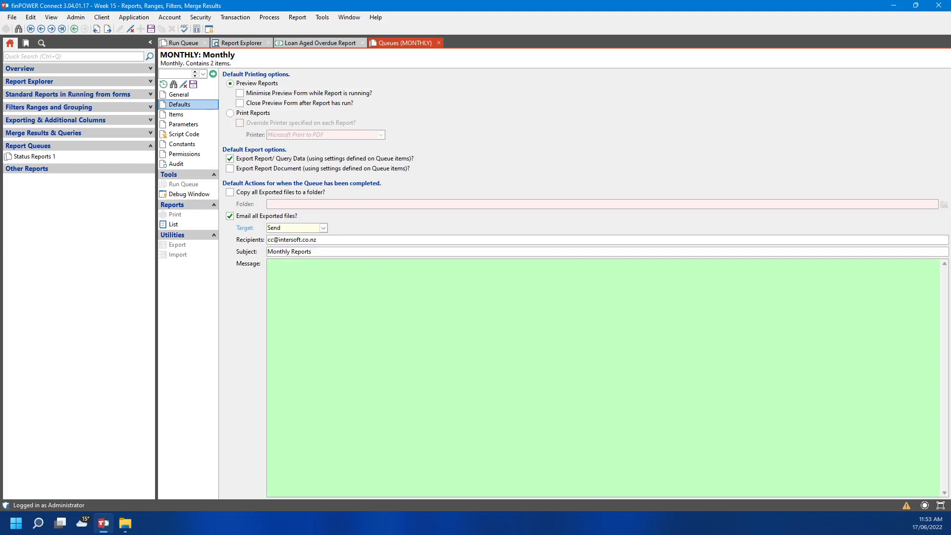
text(See attachedf.)
Save the queue, review its Parameters, Script Code and Constants, then start a run dated 17/06/2022
click(193, 85)
click(205, 125)
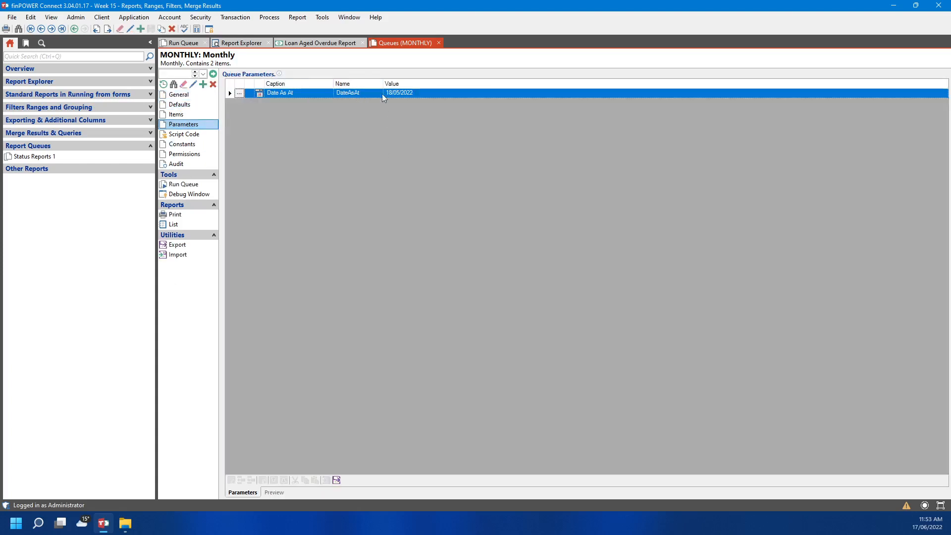
click(187, 135)
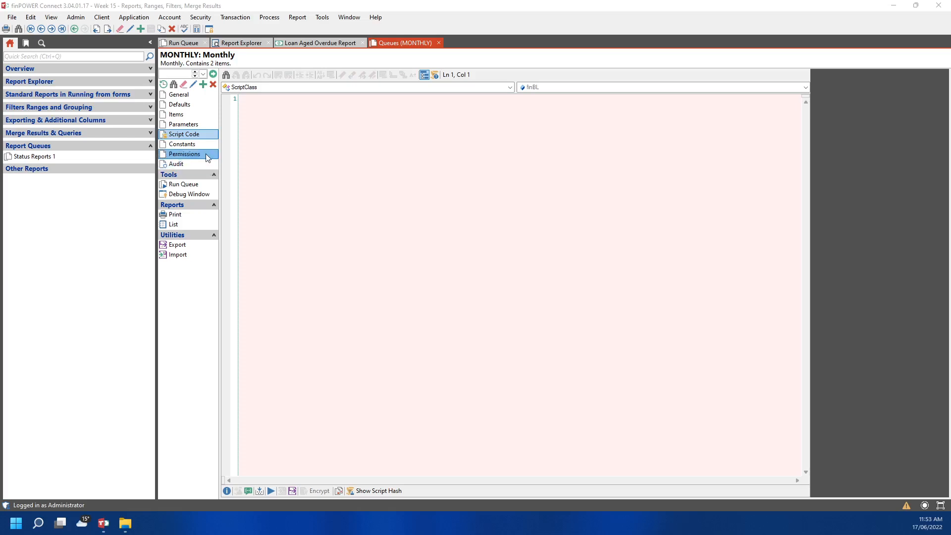
click(182, 145)
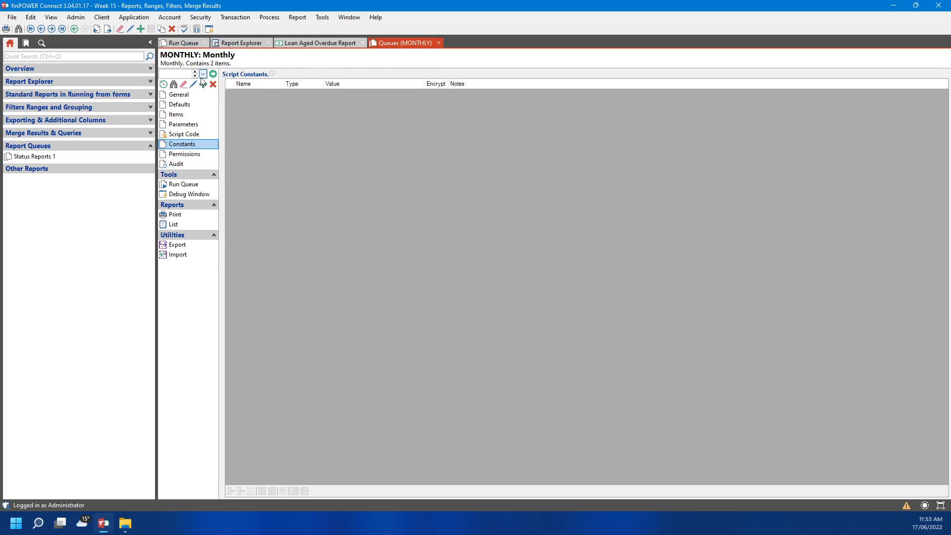
click(196, 189)
click(320, 215)
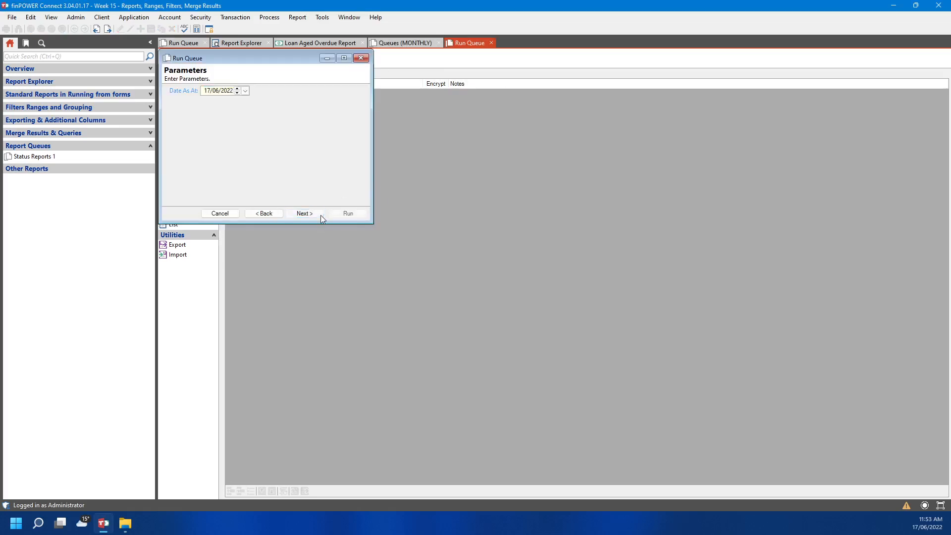
Run the Loan Maturity Variance and Loan Aged Overdue reports, check and close the Variance preview
click(349, 213)
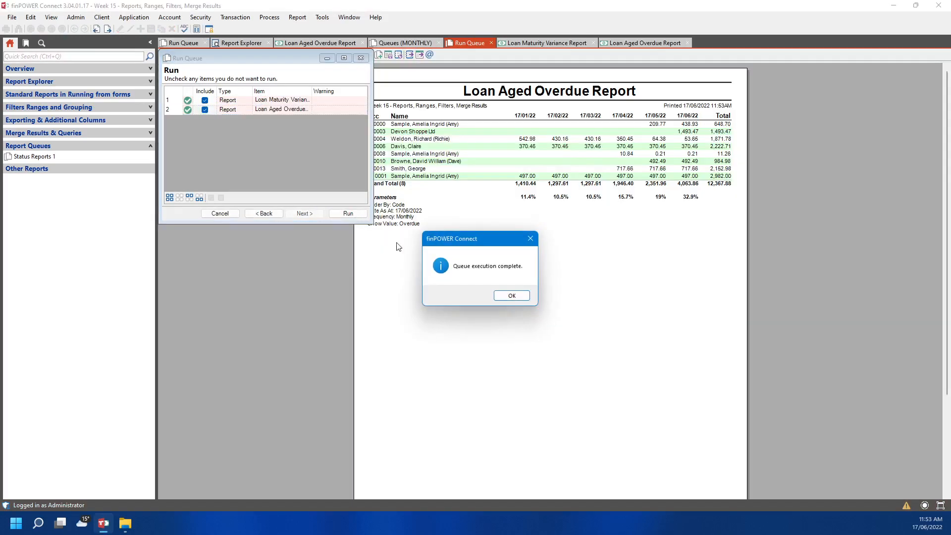
click(507, 297)
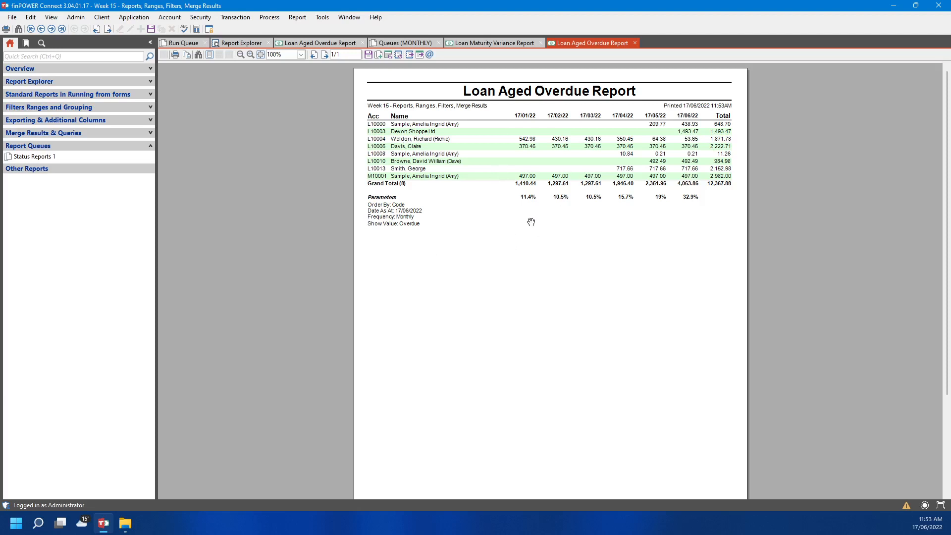
click(515, 43)
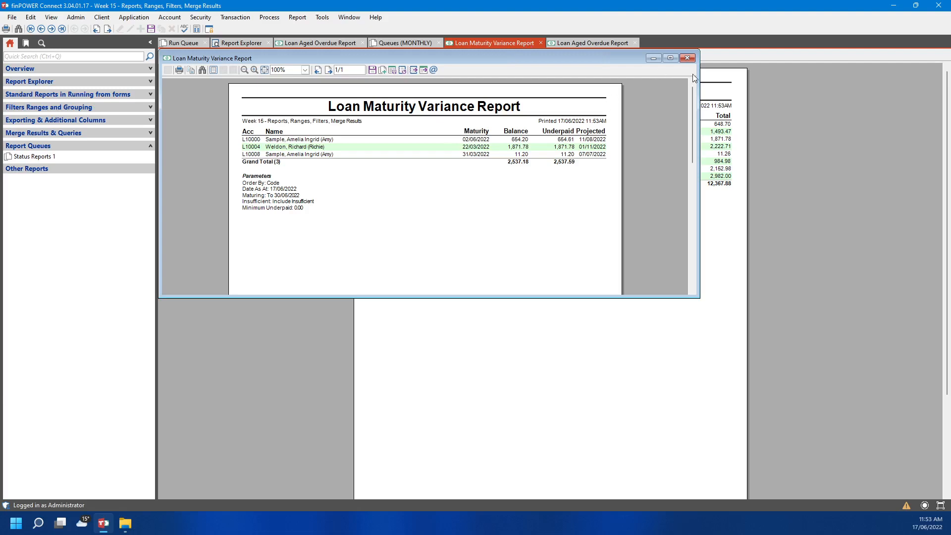
click(687, 58)
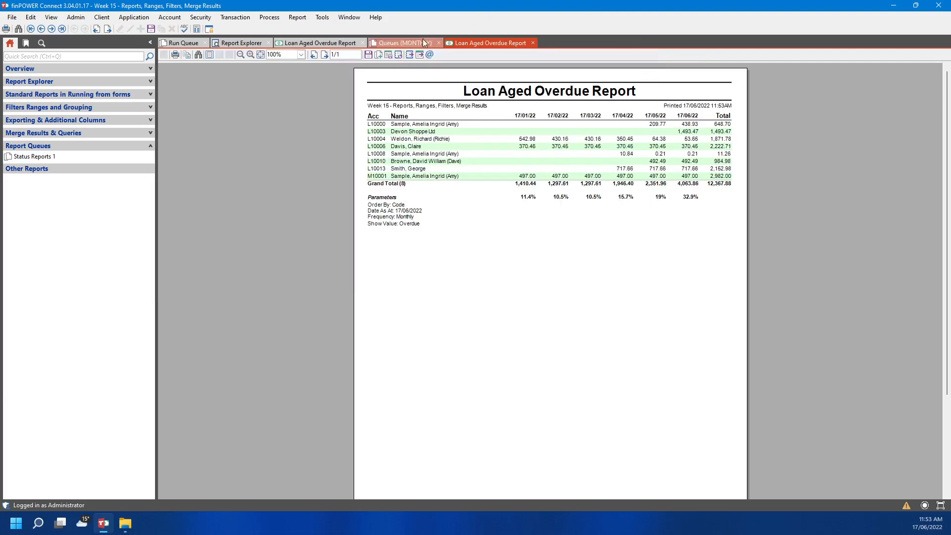
click(296, 18)
click(304, 26)
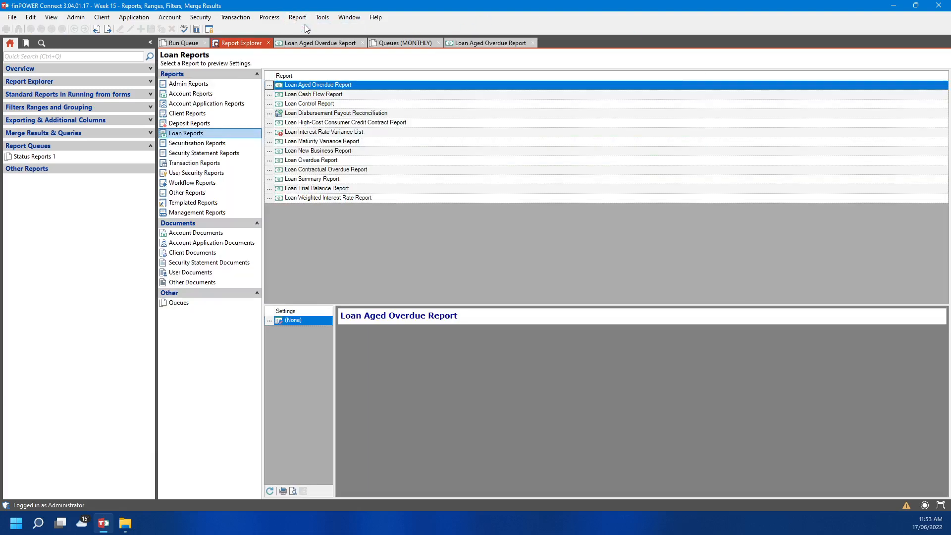
List the report queues, open the Monthly queue's Run Queue wizard, advance once and cancel it
click(178, 303)
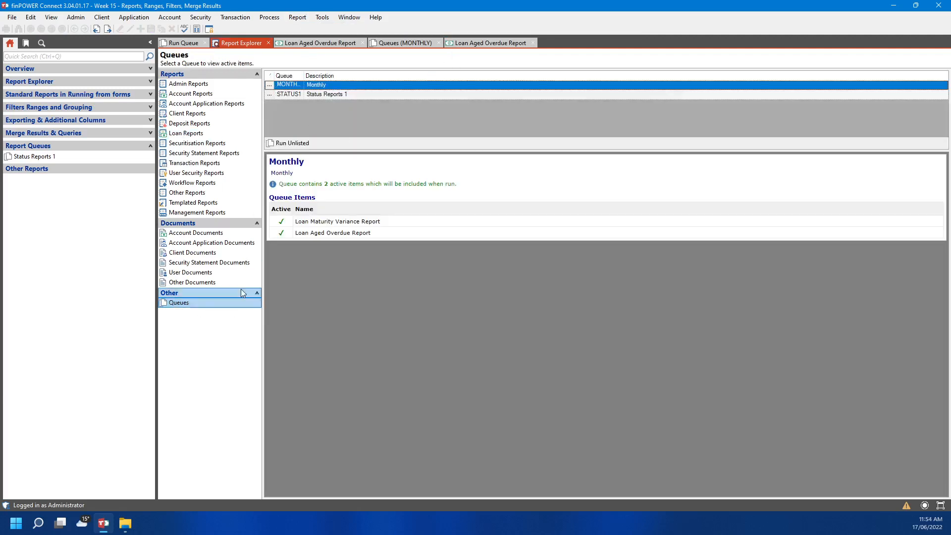
click(270, 85)
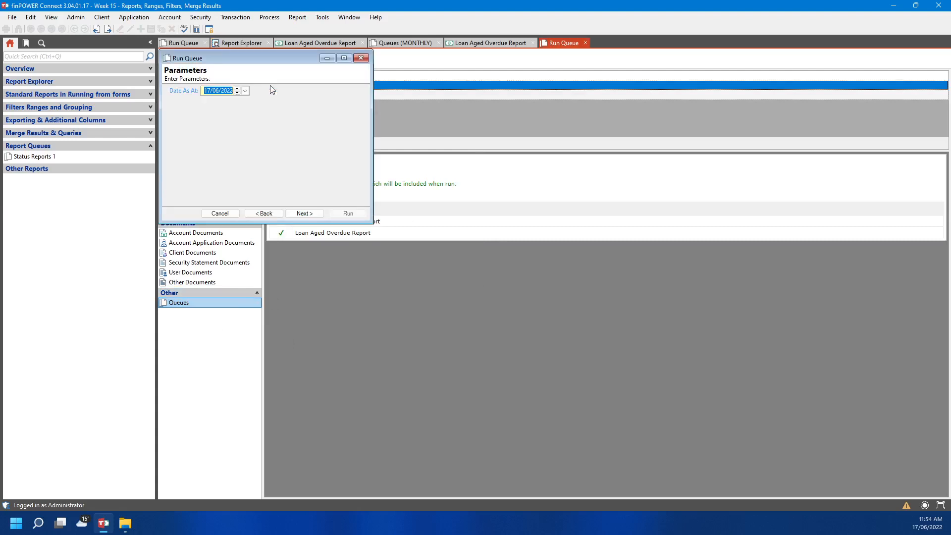
click(306, 213)
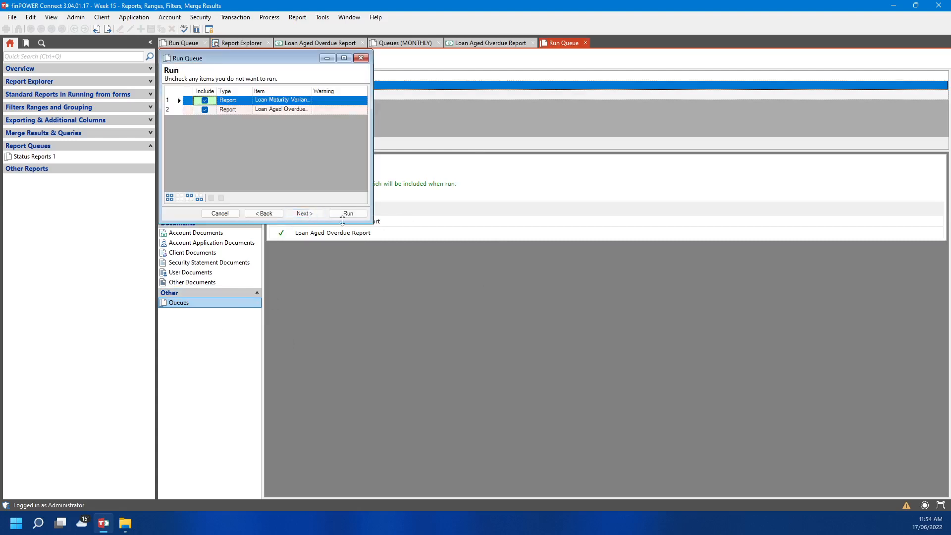
click(220, 214)
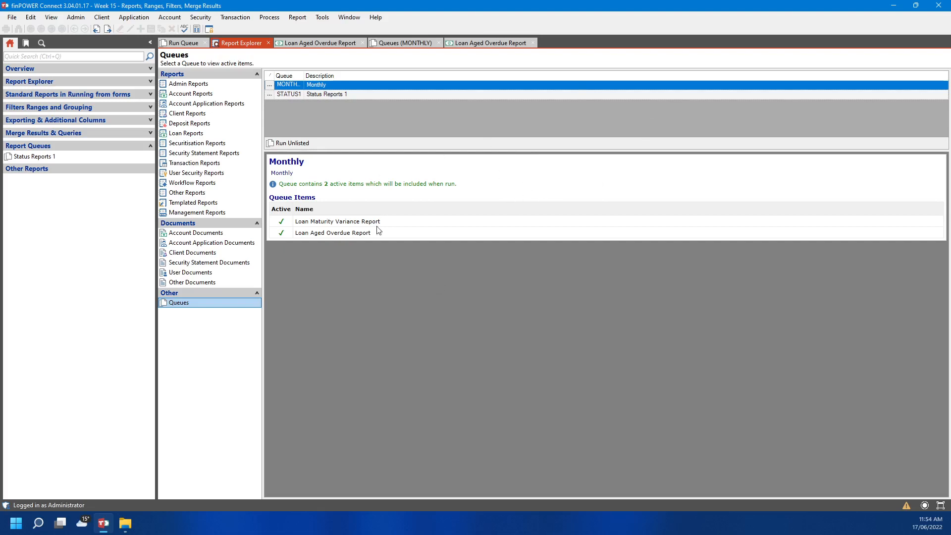
right_click(178, 43)
Close all open tabs and list the existing report templates DTB, REP UI and TRIAL
click(193, 66)
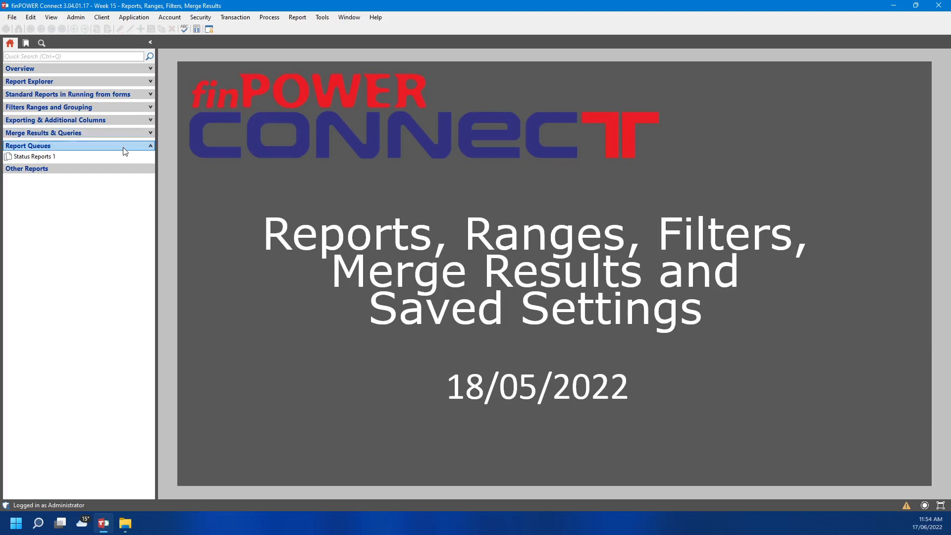
click(76, 17)
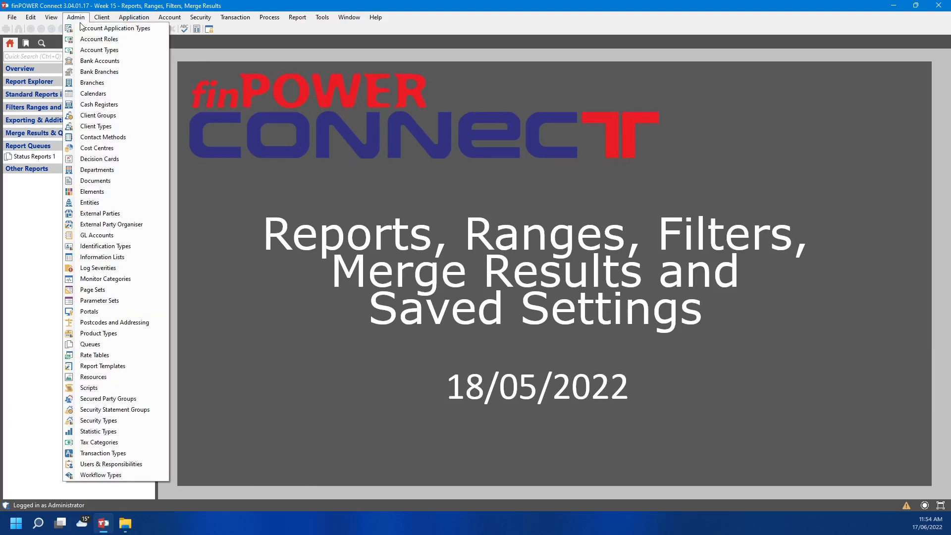
click(110, 367)
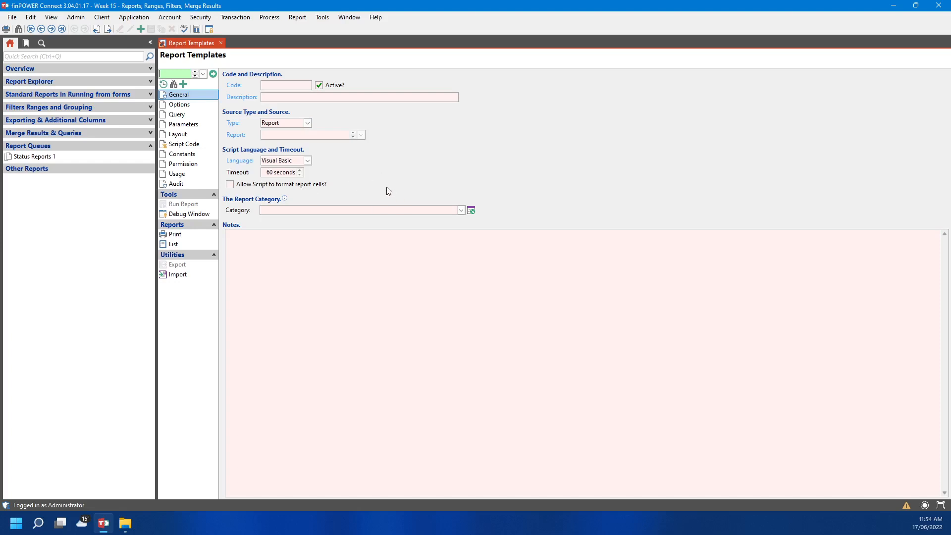
click(203, 74)
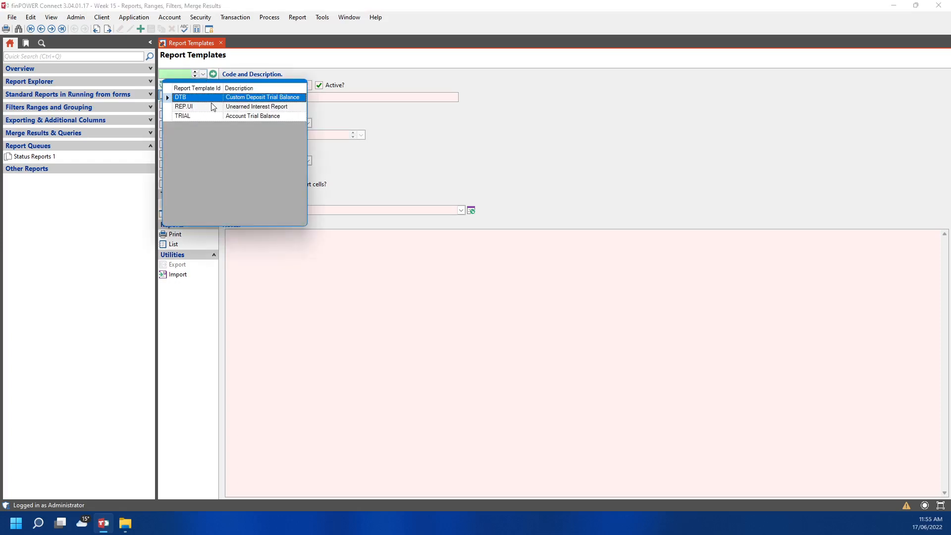
Load the TRIAL template in edit mode and inspect its source report list without changing it
click(208, 116)
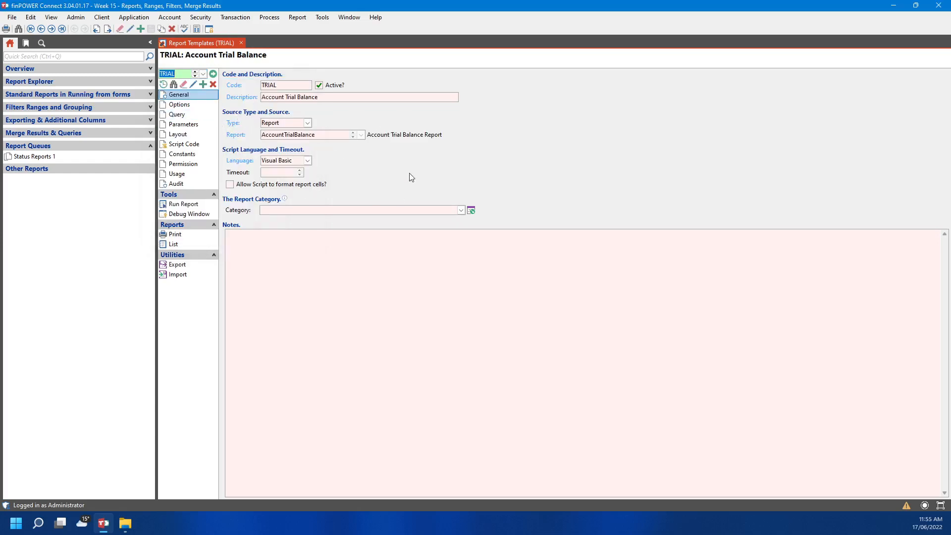
click(359, 138)
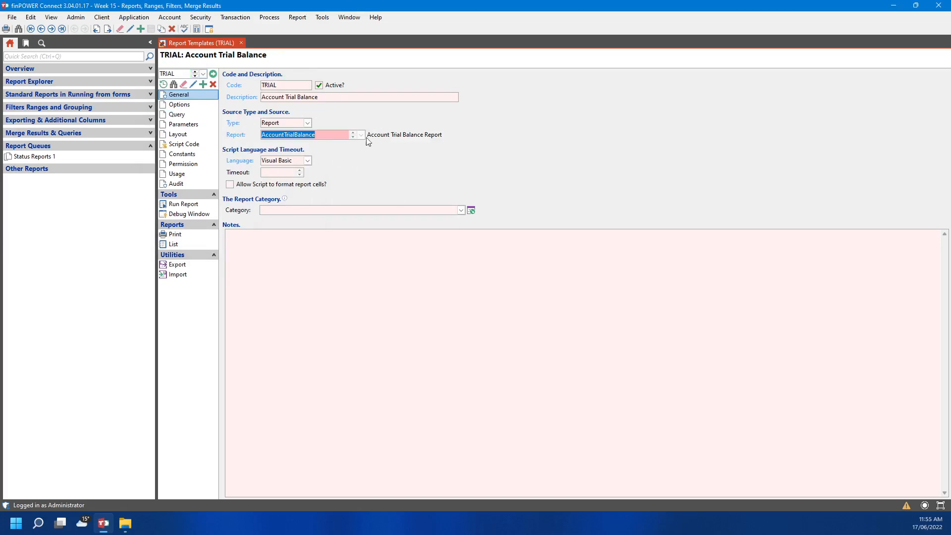
click(193, 85)
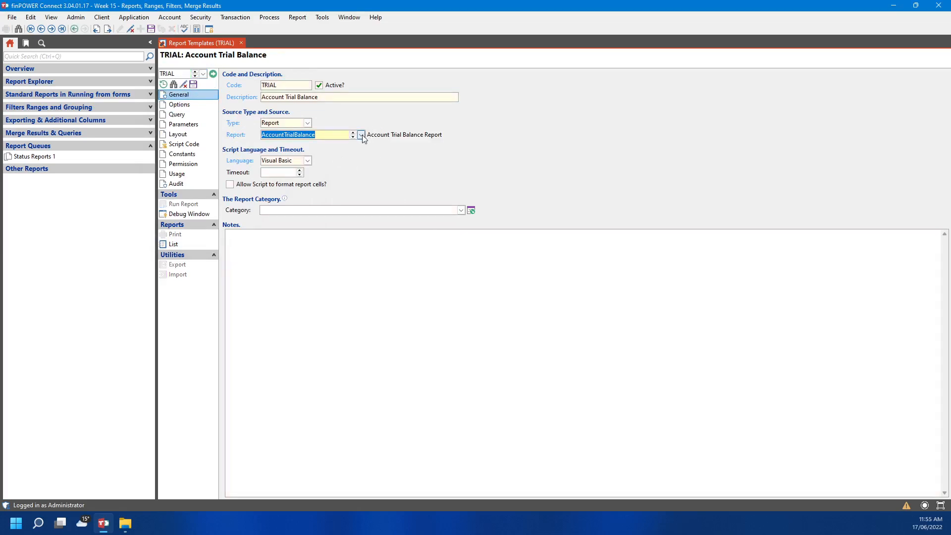
click(361, 135)
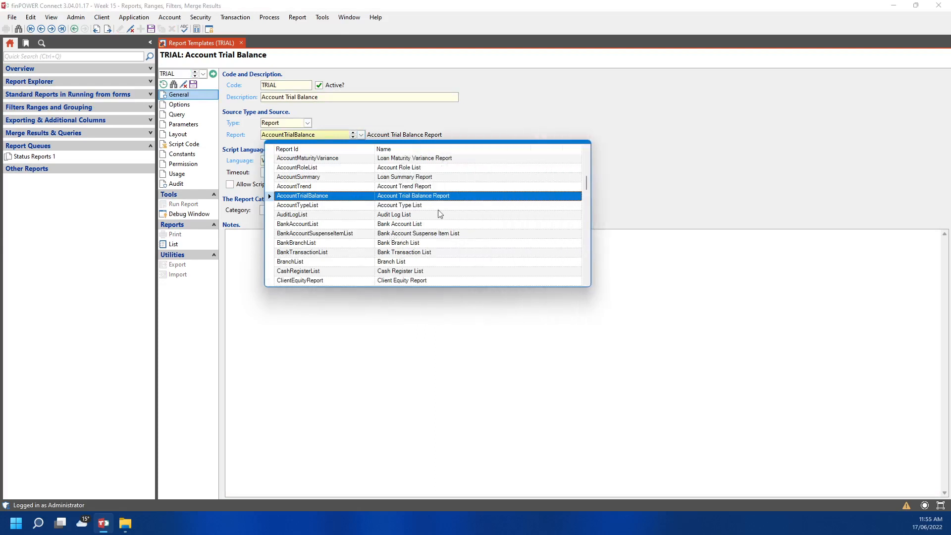
click(462, 118)
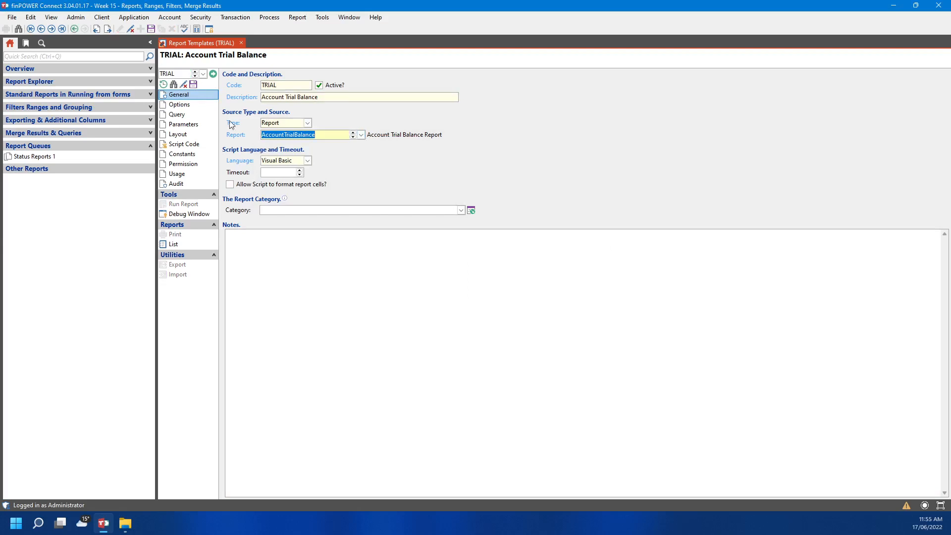
Review TRIAL's Options, Query, Parameters, Layout, Script Code, Permission and General pages, then close it
click(209, 106)
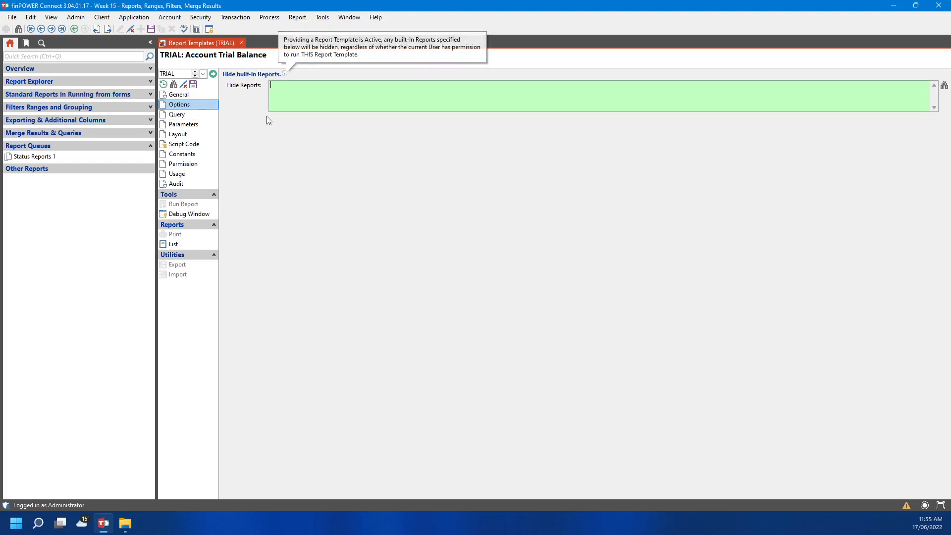
click(207, 117)
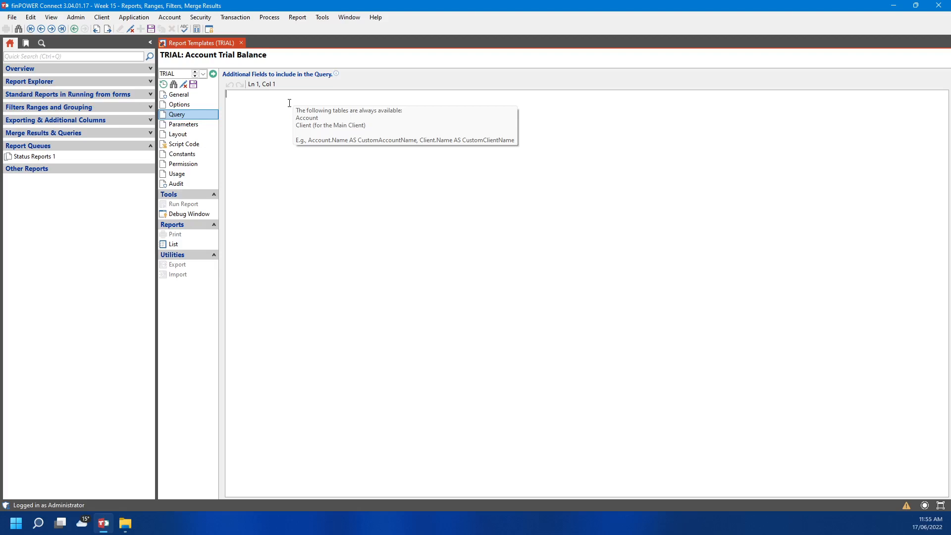
click(195, 126)
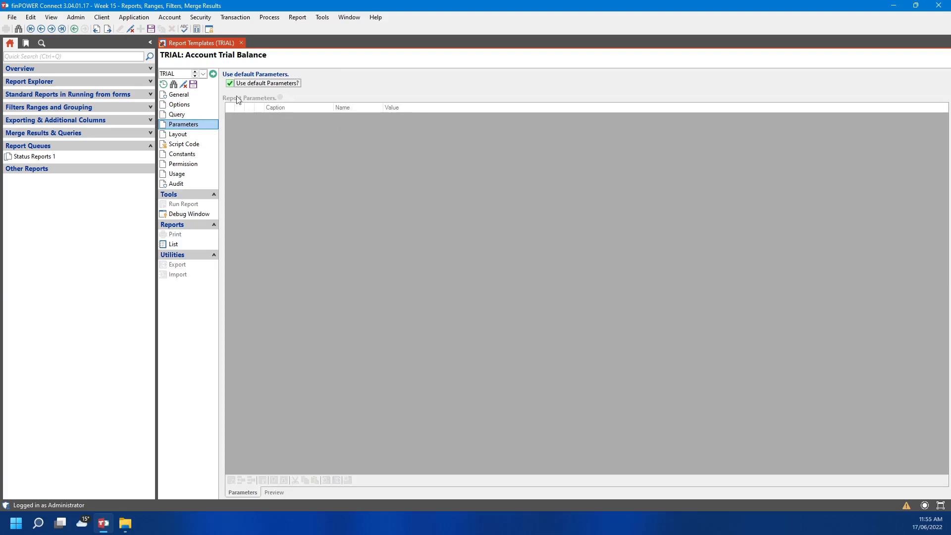
click(184, 138)
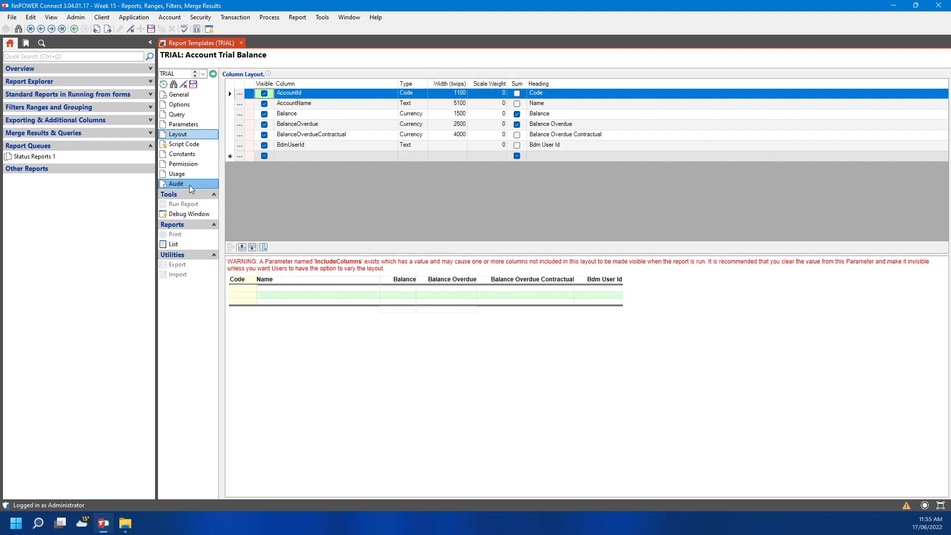
click(183, 144)
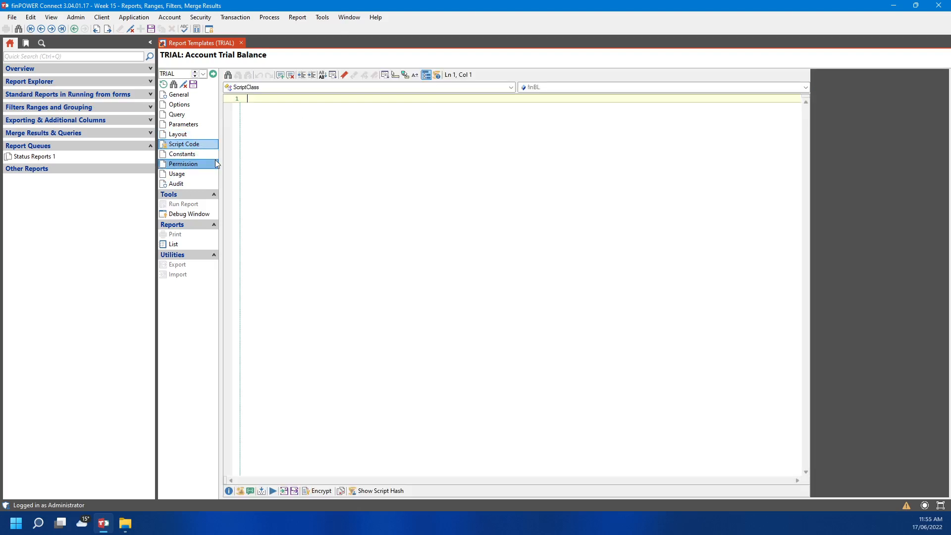
click(183, 164)
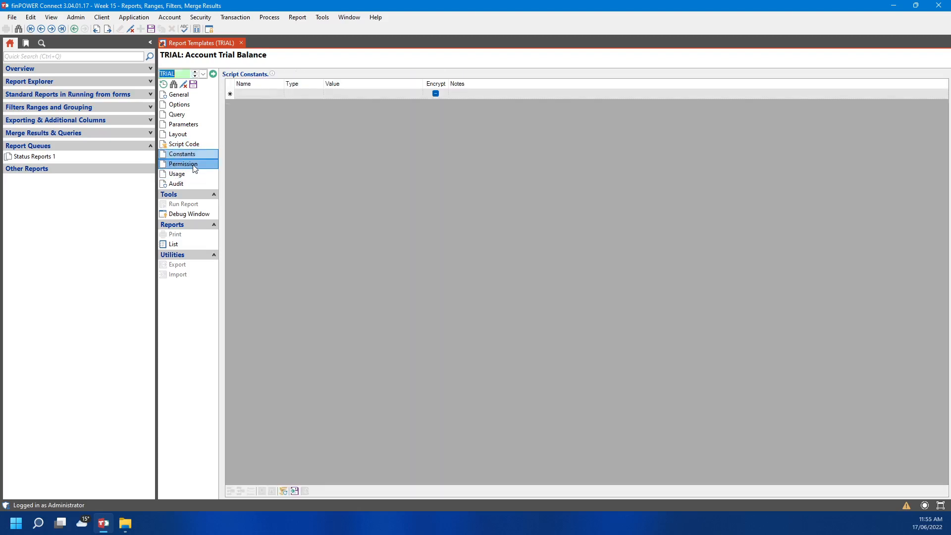
click(202, 95)
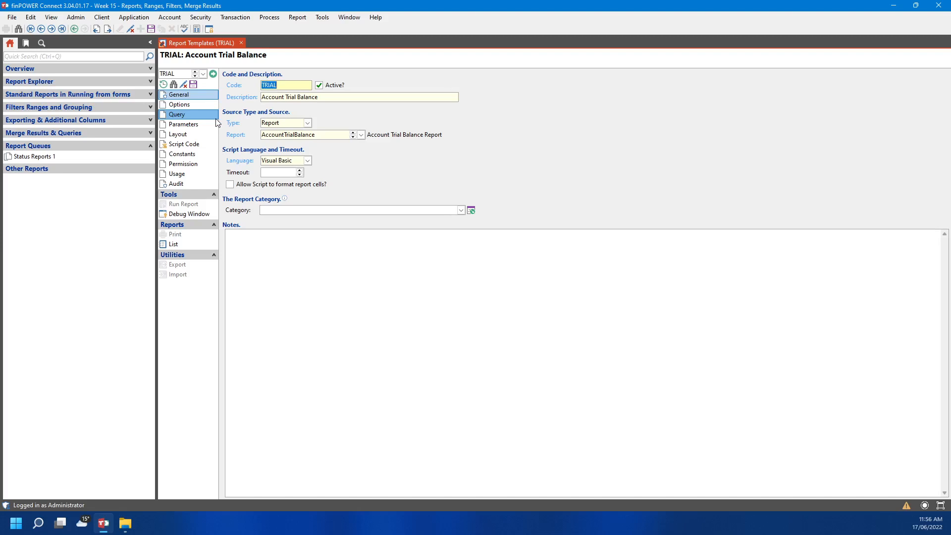
click(242, 43)
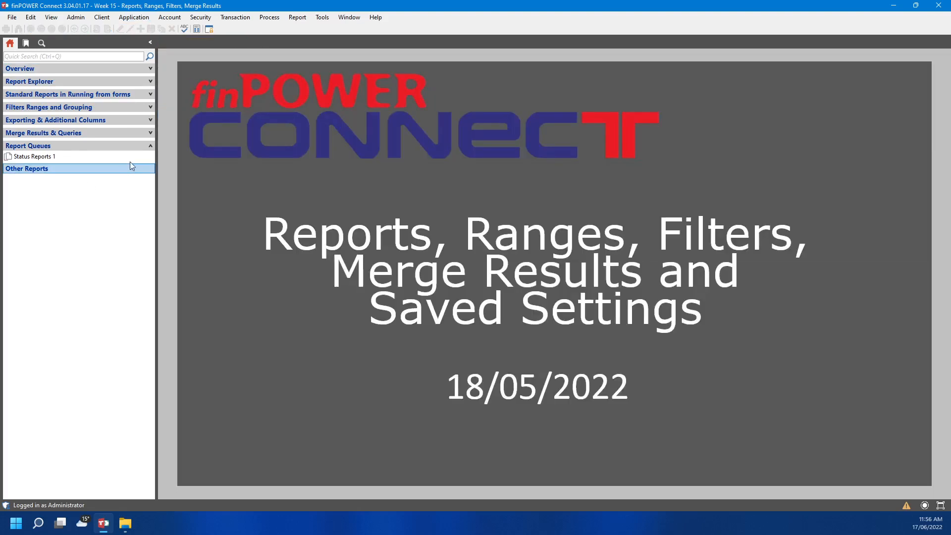
Collapse Report Queues and run the Script Compilation Errors Report from Tools > Utilities
click(99, 147)
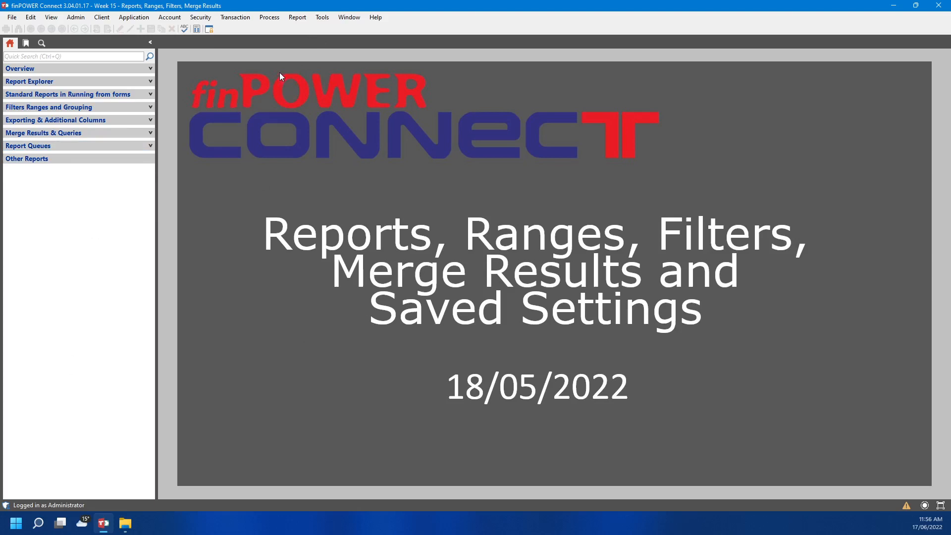
click(323, 18)
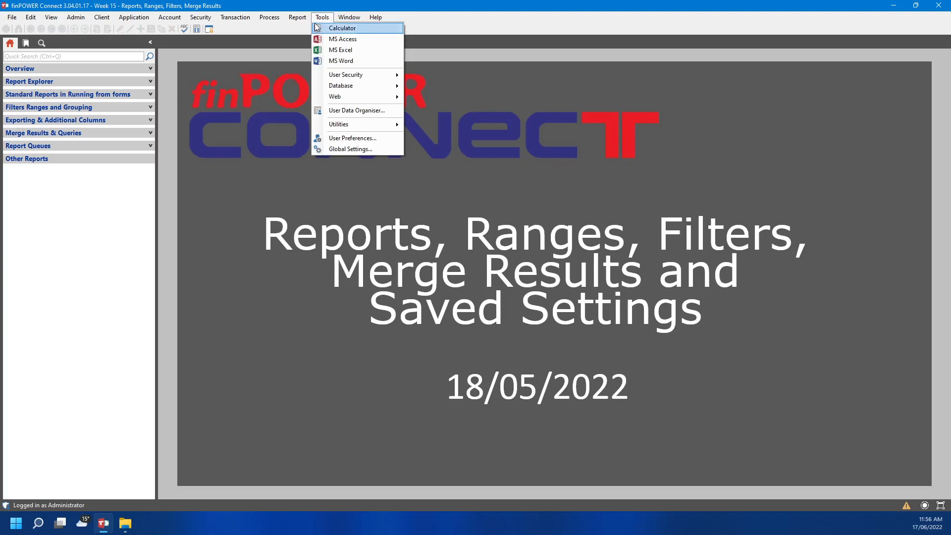
mouse_move(393, 129)
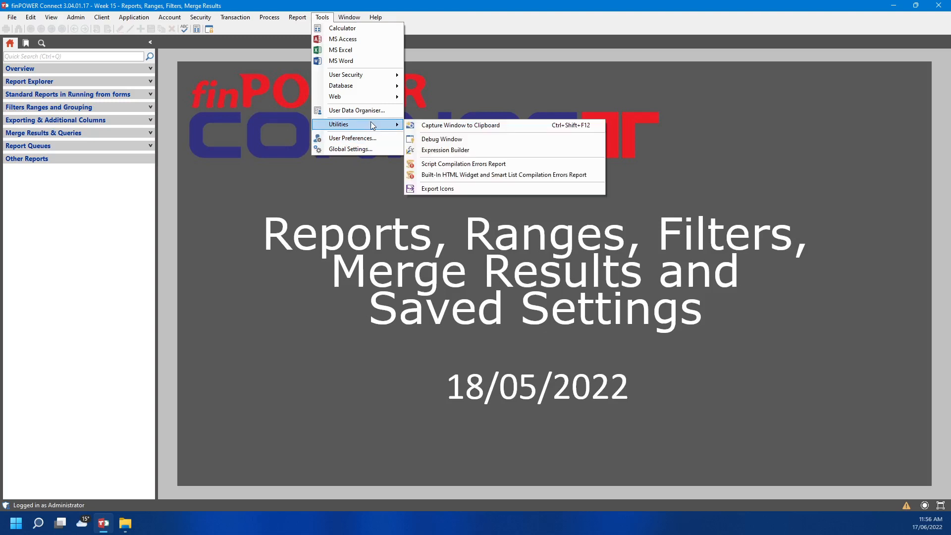
click(547, 166)
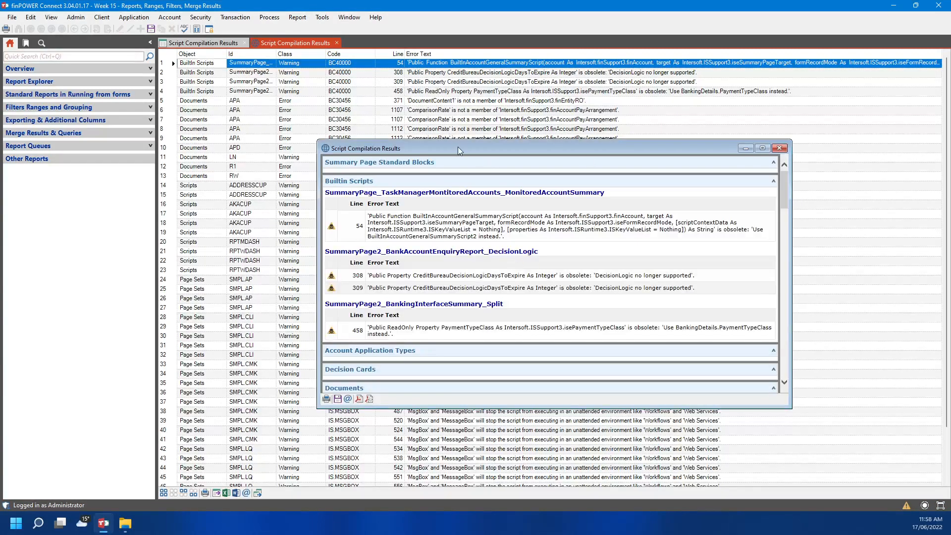
Move and enlarge the compilation results window, scroll through the errors, then close it and its tab
drag(458, 147, 429, 88)
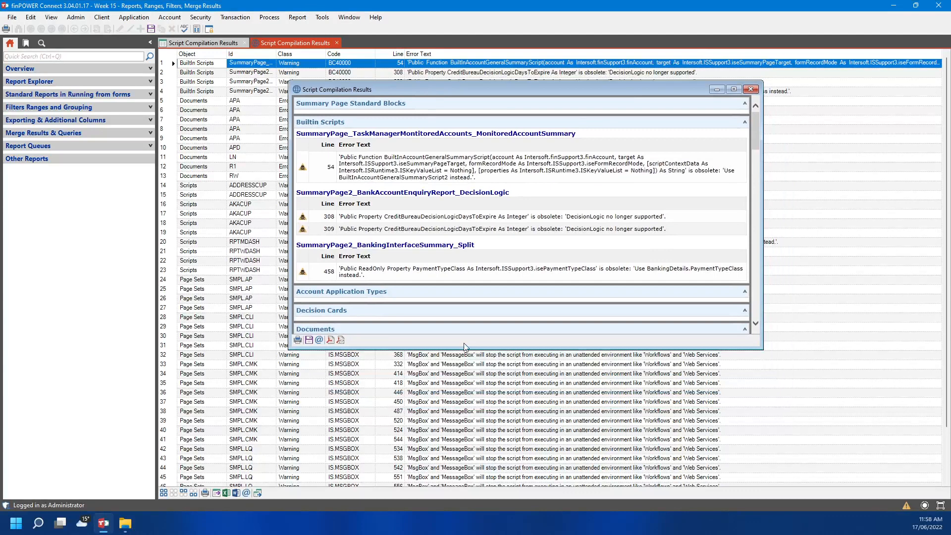
drag(463, 345, 464, 481)
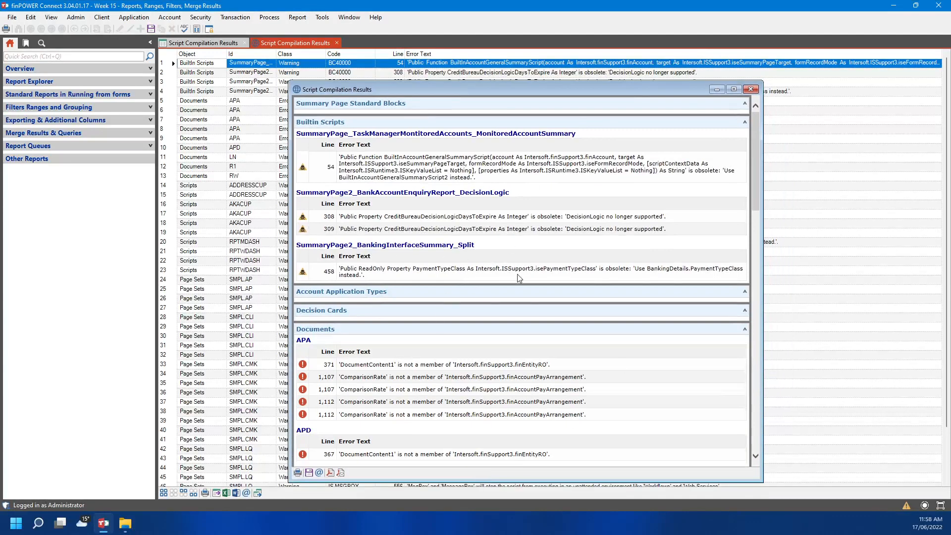
scroll(507, 281, down, 5)
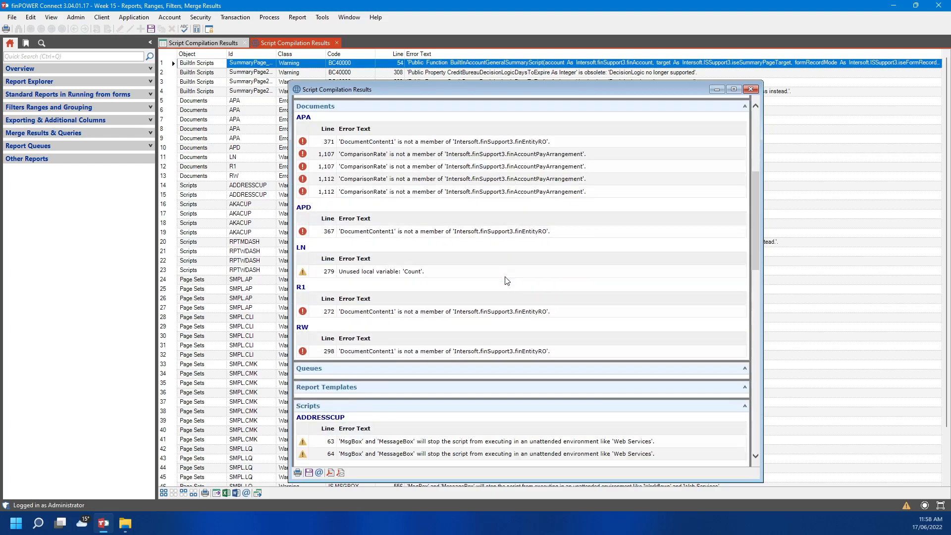
scroll(507, 280, down, 5)
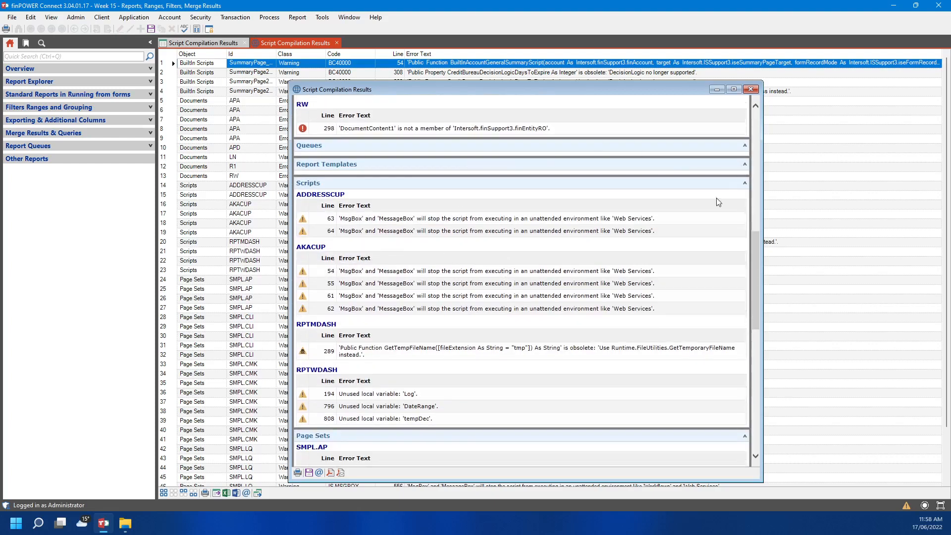
scroll(586, 395, down, 10)
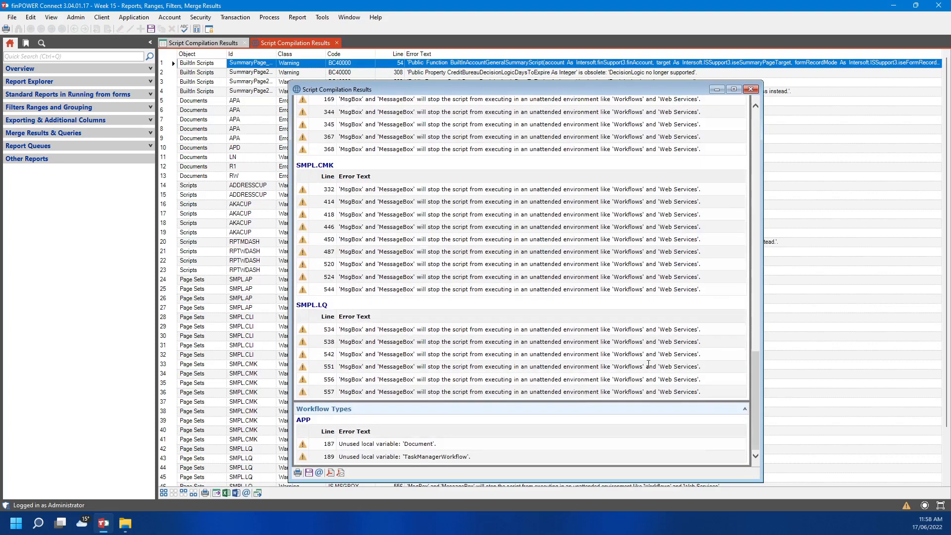
scroll(648, 364, up, 15)
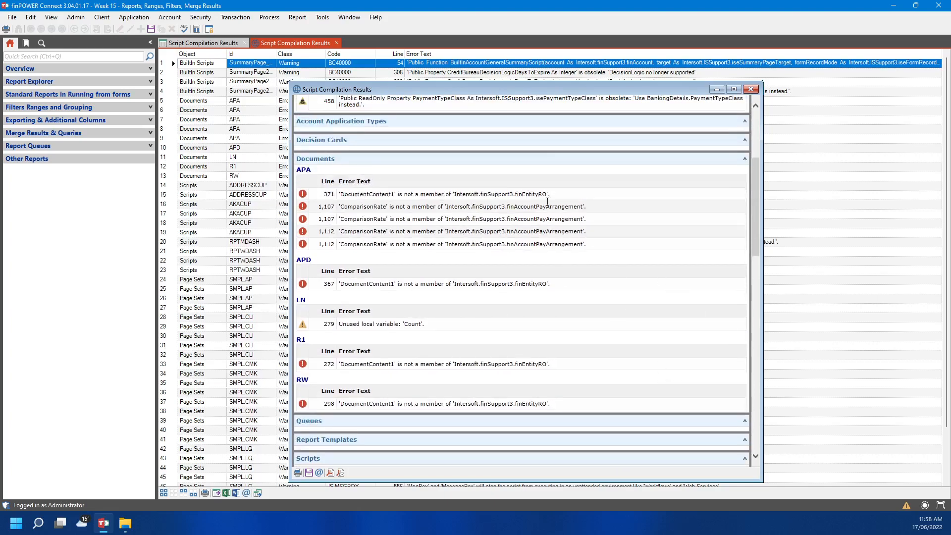
scroll(547, 202, up, 5)
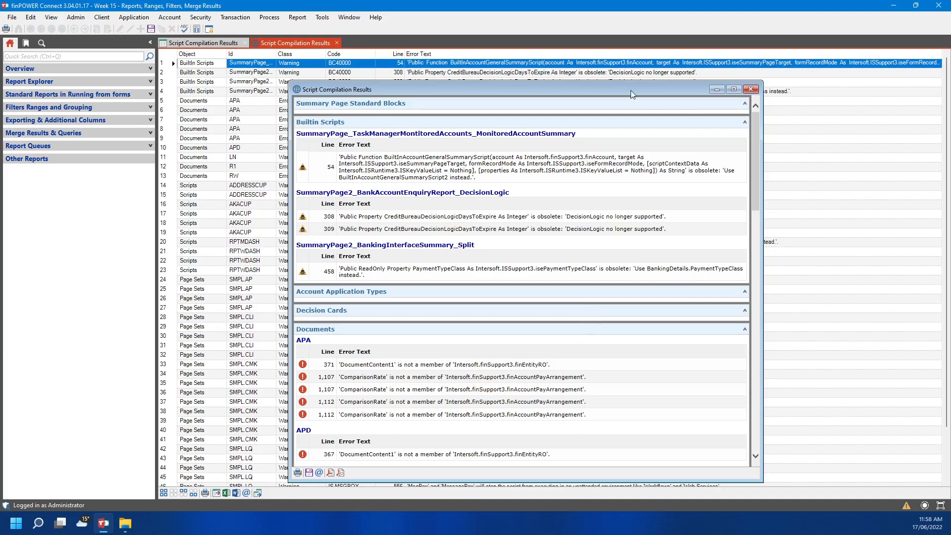
click(751, 89)
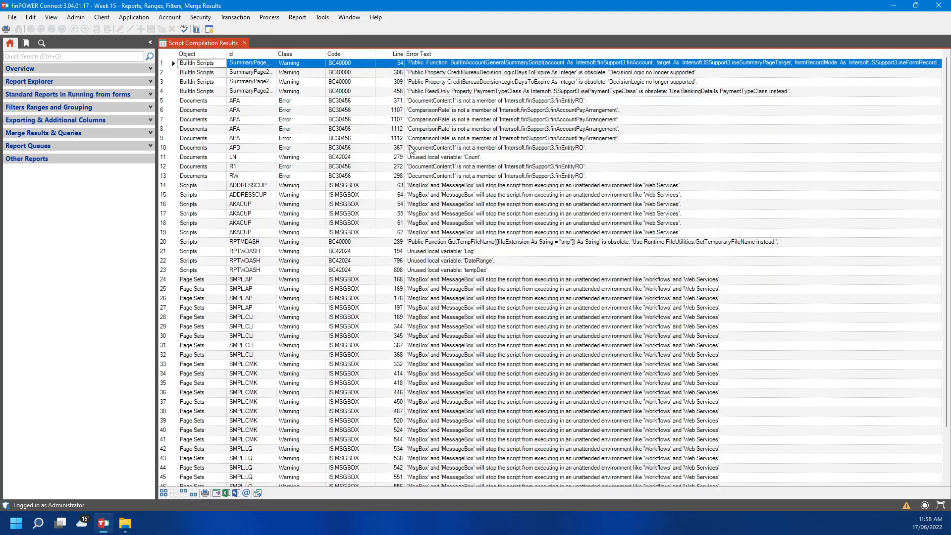
click(243, 42)
click(322, 17)
Dismiss the Tools menu without choosing anything and move over to the Process menu
mouse_move(379, 77)
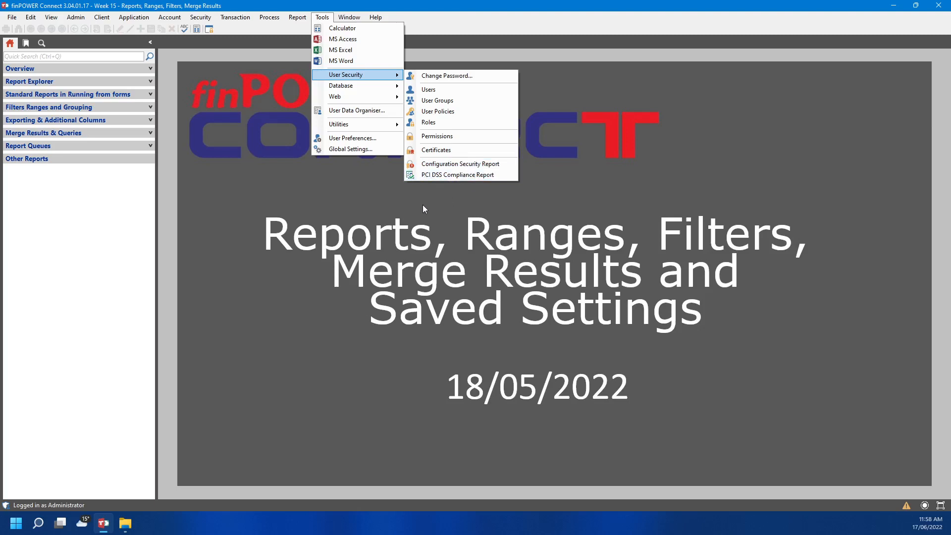
click(403, 232)
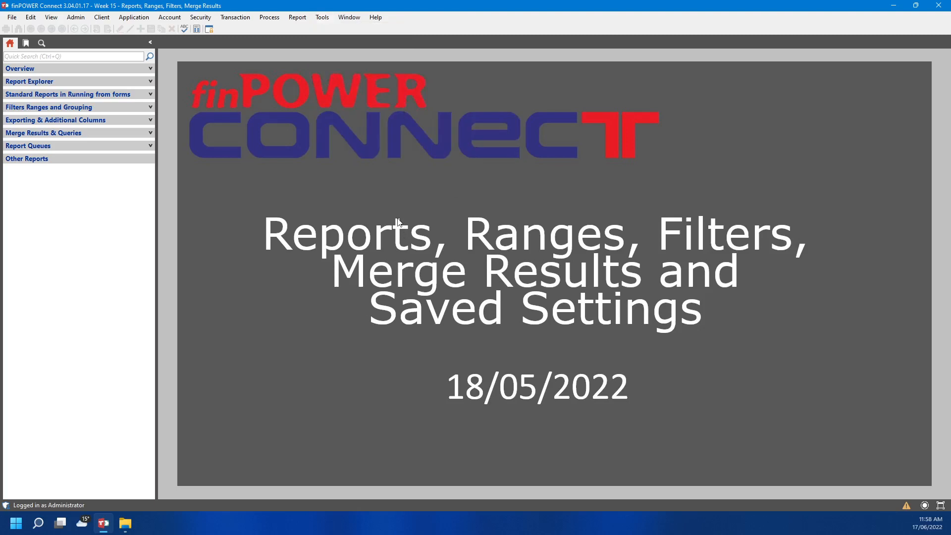
click(270, 18)
mouse_move(250, 20)
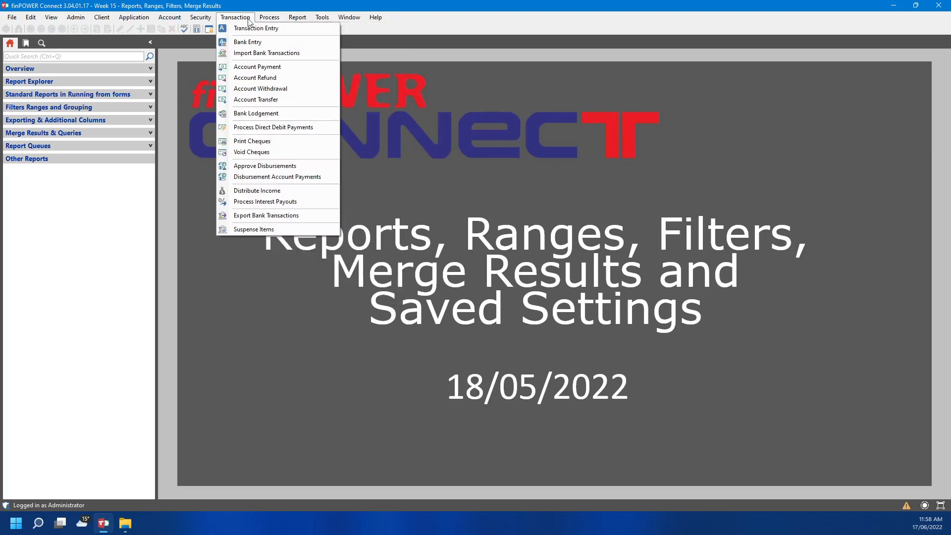
Start Import Bank Transactions with ANZ DIRECT as the import service
click(247, 52)
click(270, 113)
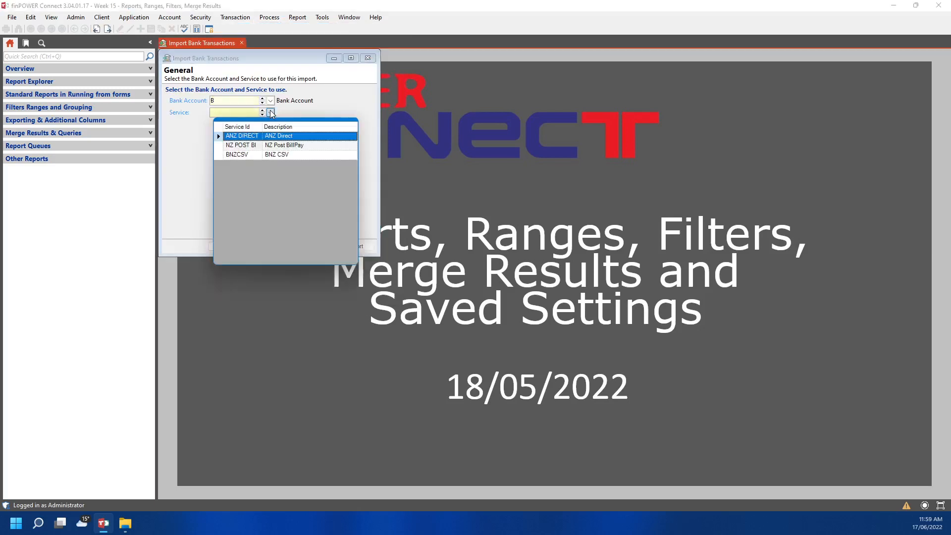
click(217, 132)
click(316, 246)
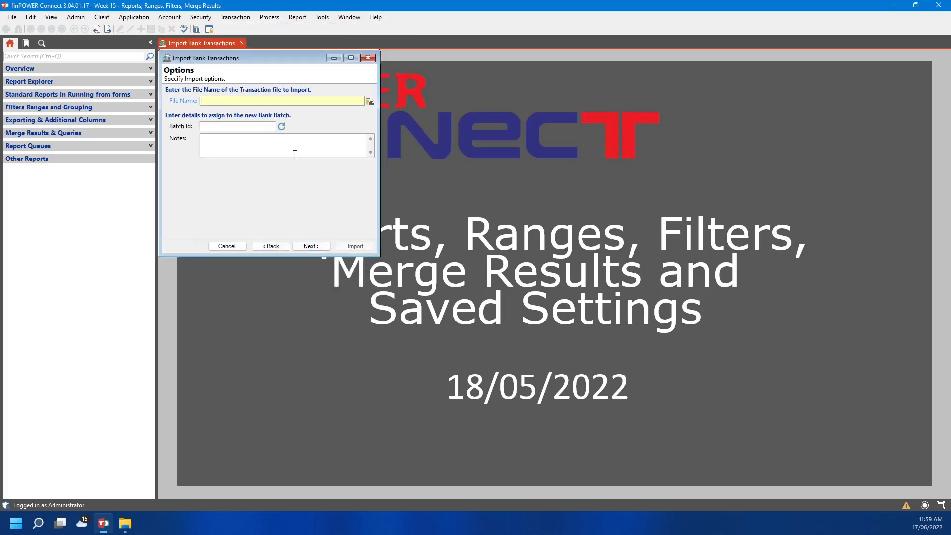
Select TestBankImport.csv as the file to import
click(370, 101)
click(216, 88)
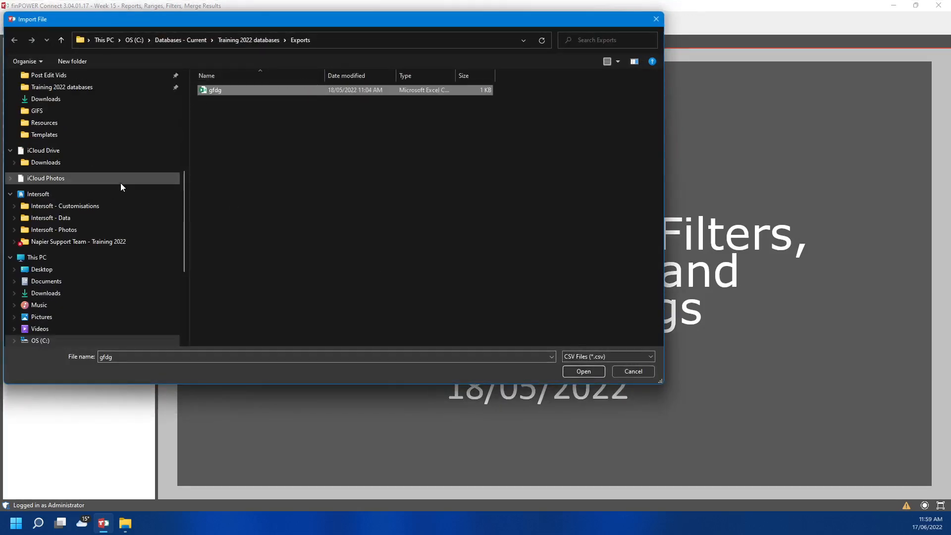
scroll(121, 180, up, 5)
scroll(121, 177, up, 2)
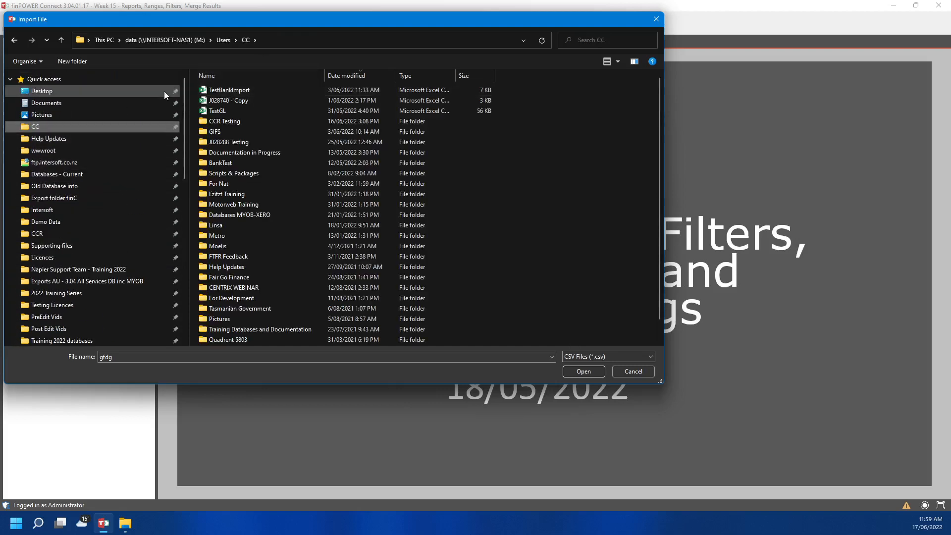
click(266, 89)
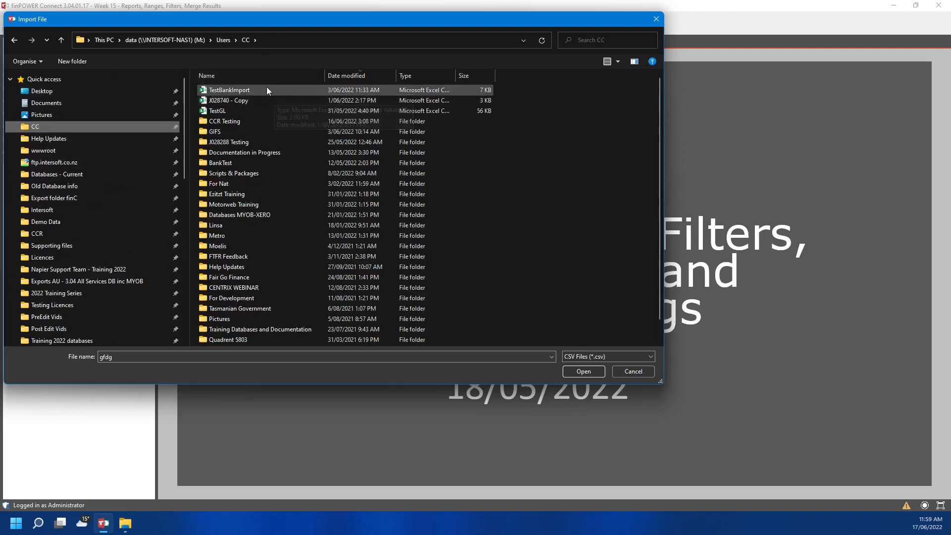
click(584, 371)
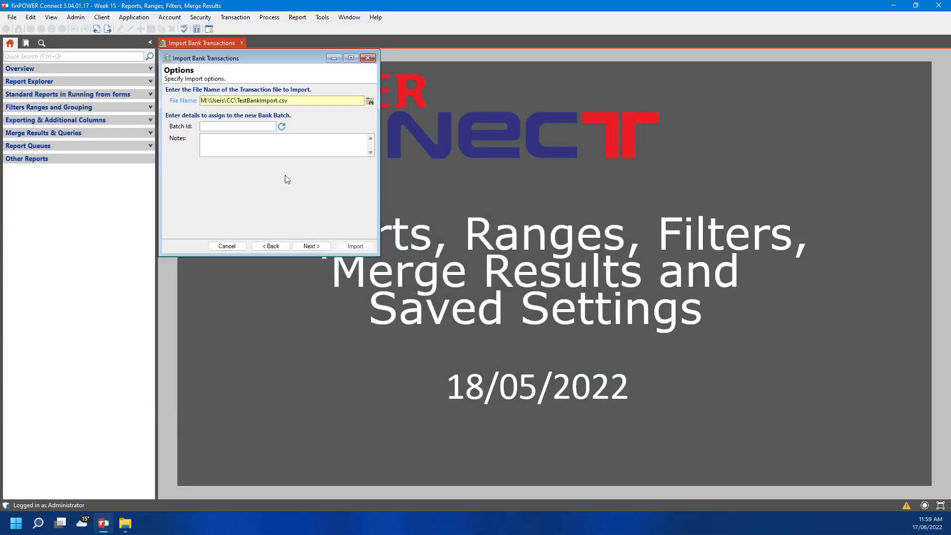
Generate batch Id 20220617.1, run the import, acknowledge its failure (78 read, none valid), and go back
click(282, 126)
click(324, 246)
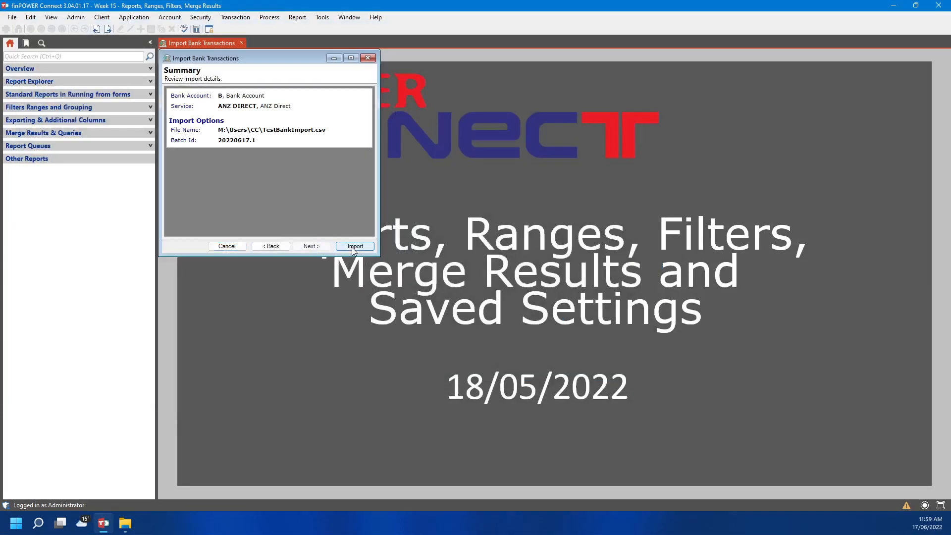
click(353, 246)
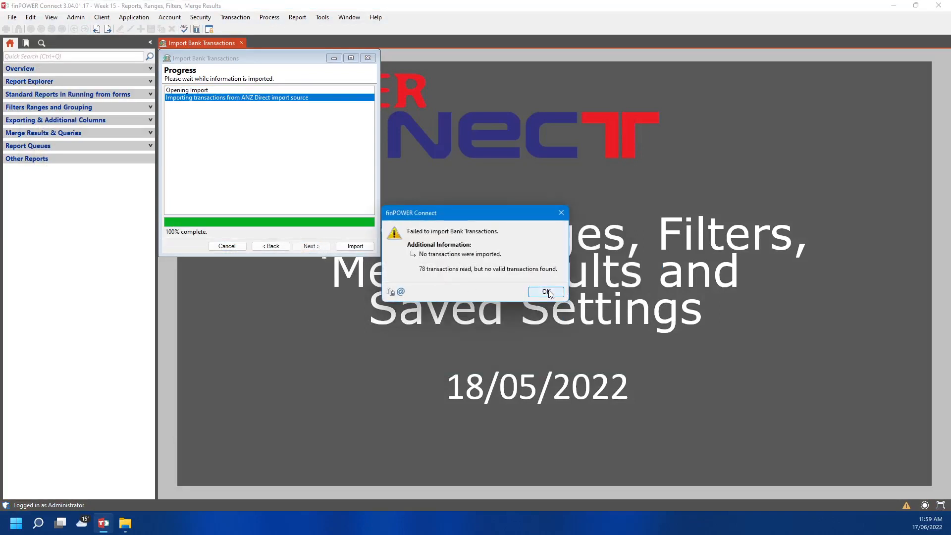
click(538, 290)
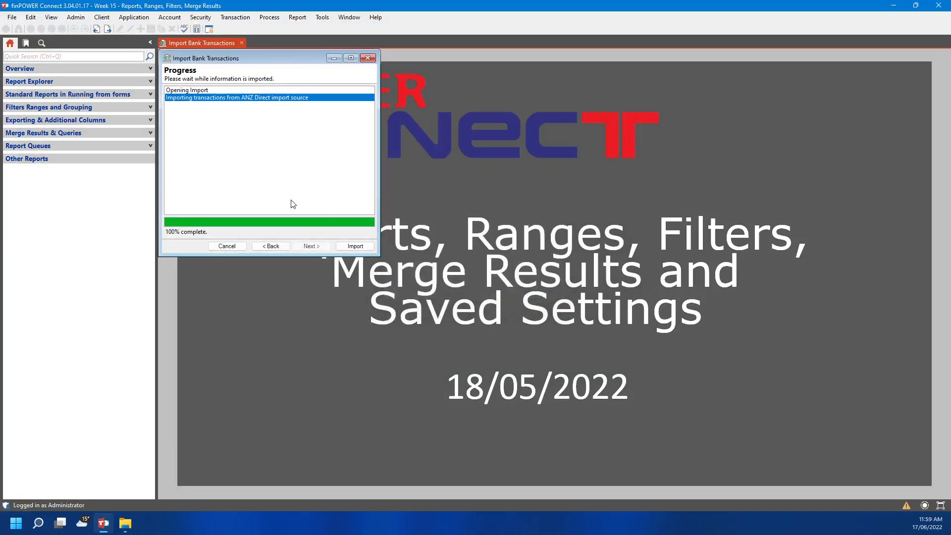
click(359, 248)
click(545, 296)
click(263, 248)
Swap the import file to J028740 - Copy.csv, re-run the import, and acknowledge the failure (14 read, none valid)
click(271, 248)
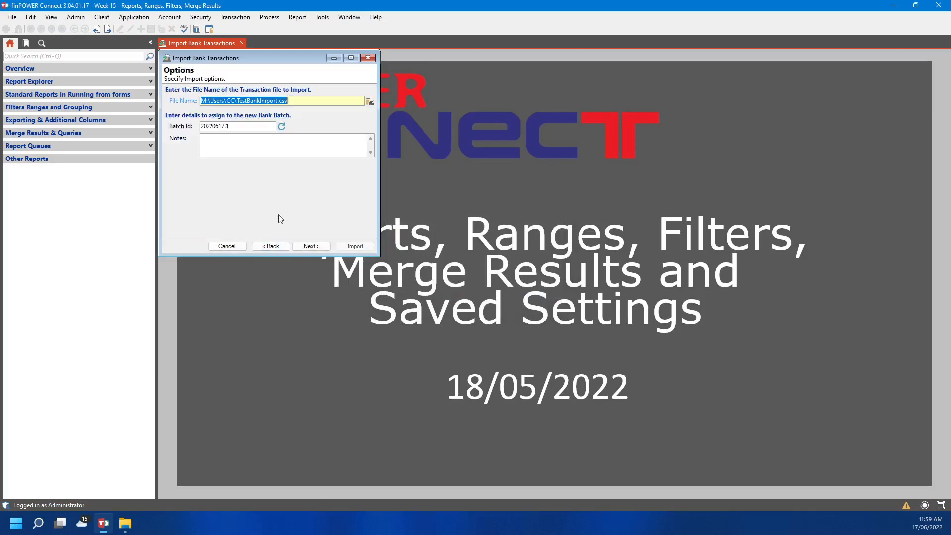
click(370, 101)
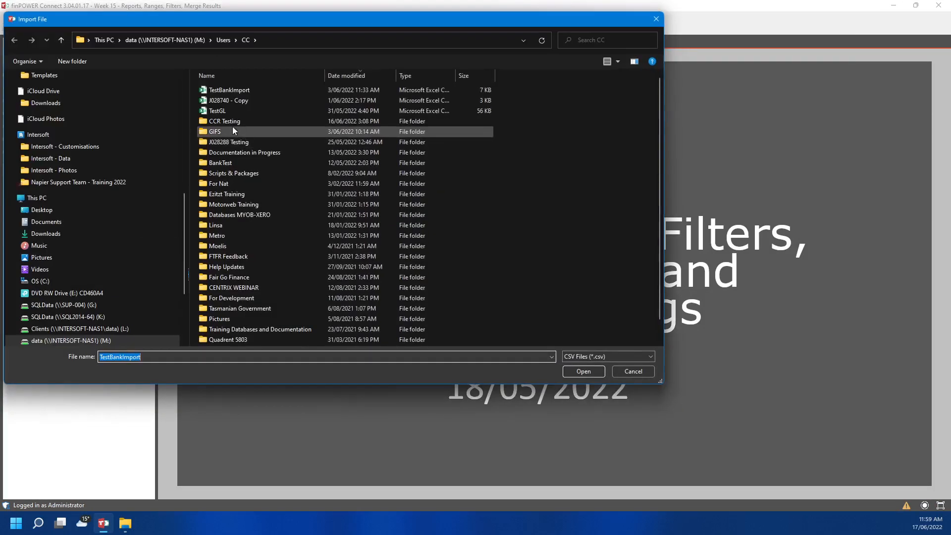
click(257, 99)
click(571, 371)
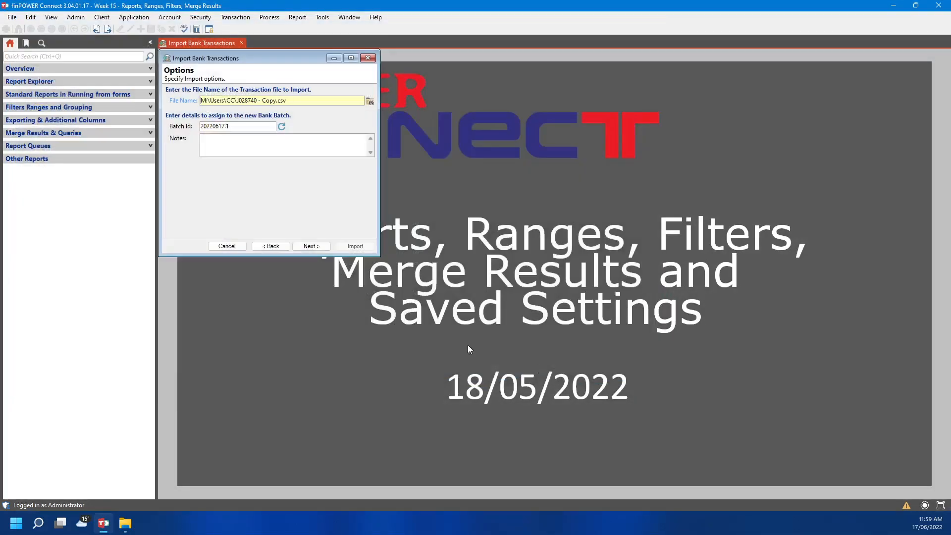
click(310, 247)
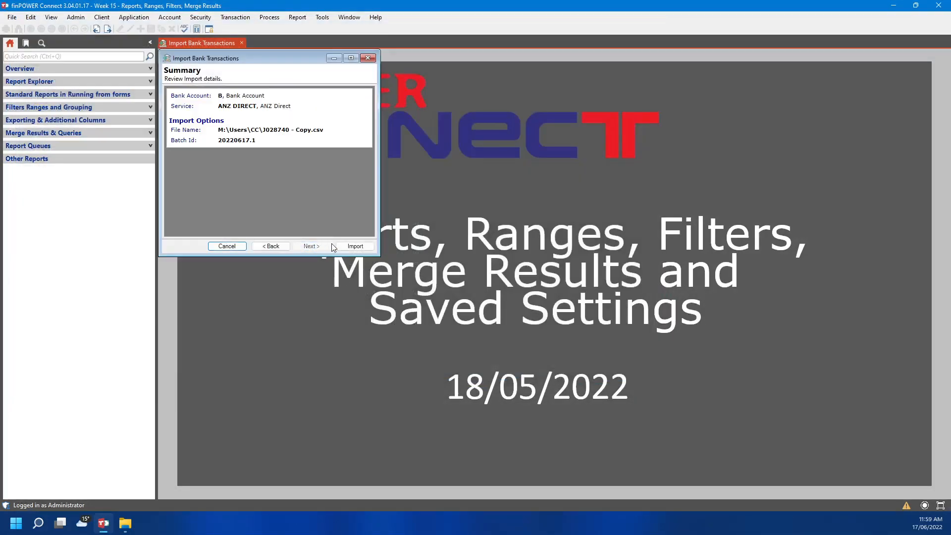
click(355, 246)
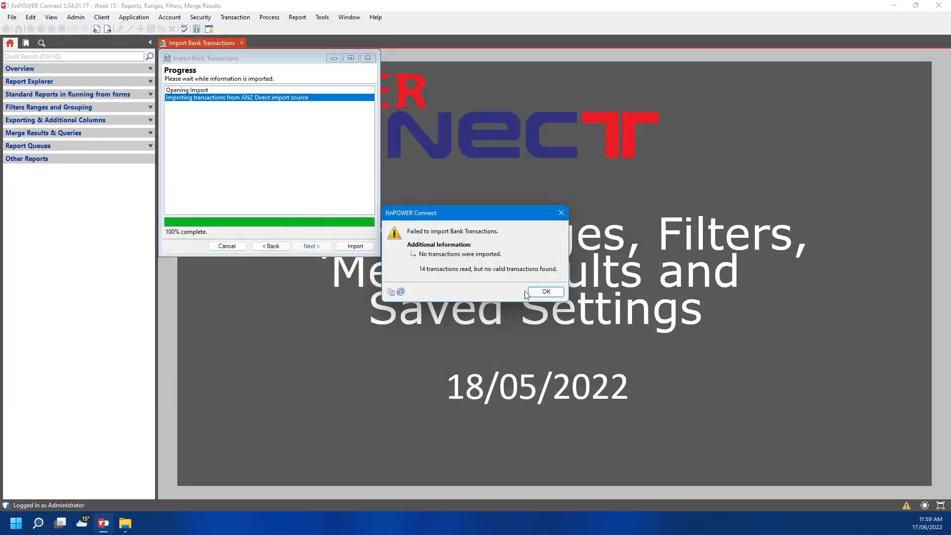
click(546, 292)
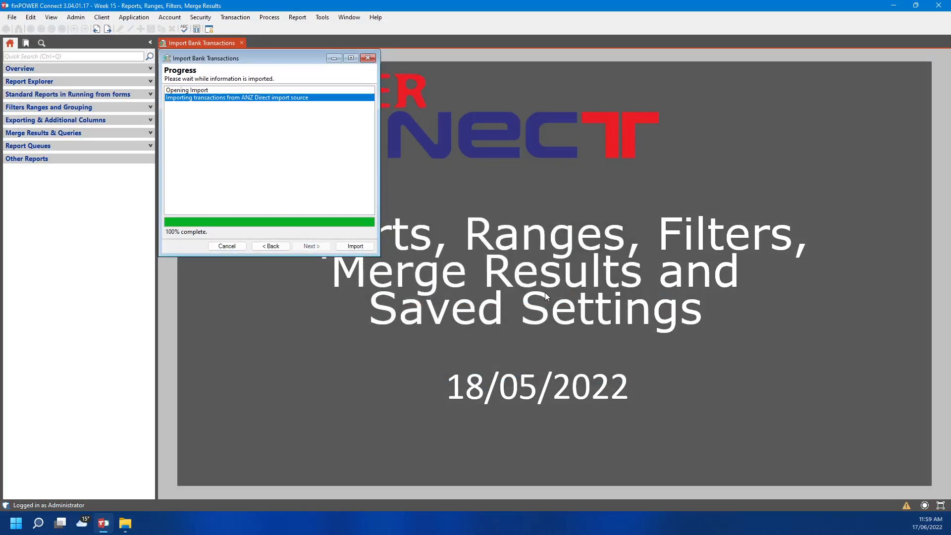